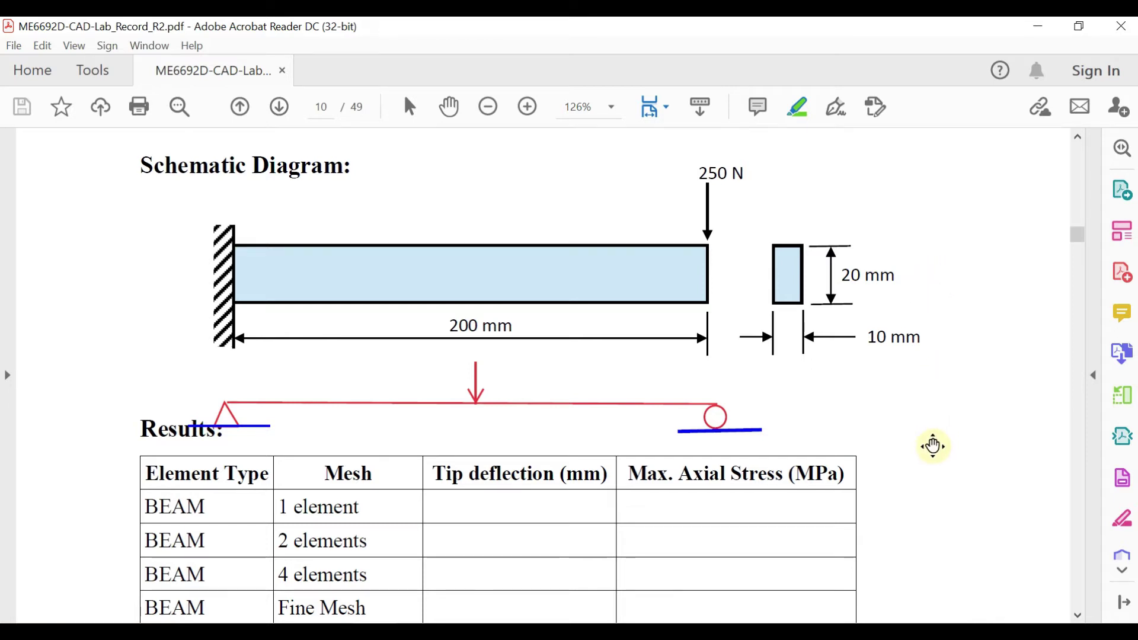
- Highlight the '4×4×4 elements' entry in the Results table, then scroll back up to the beam diagram
scroll(934, 445, down, 11)
scroll(935, 450, up, 1)
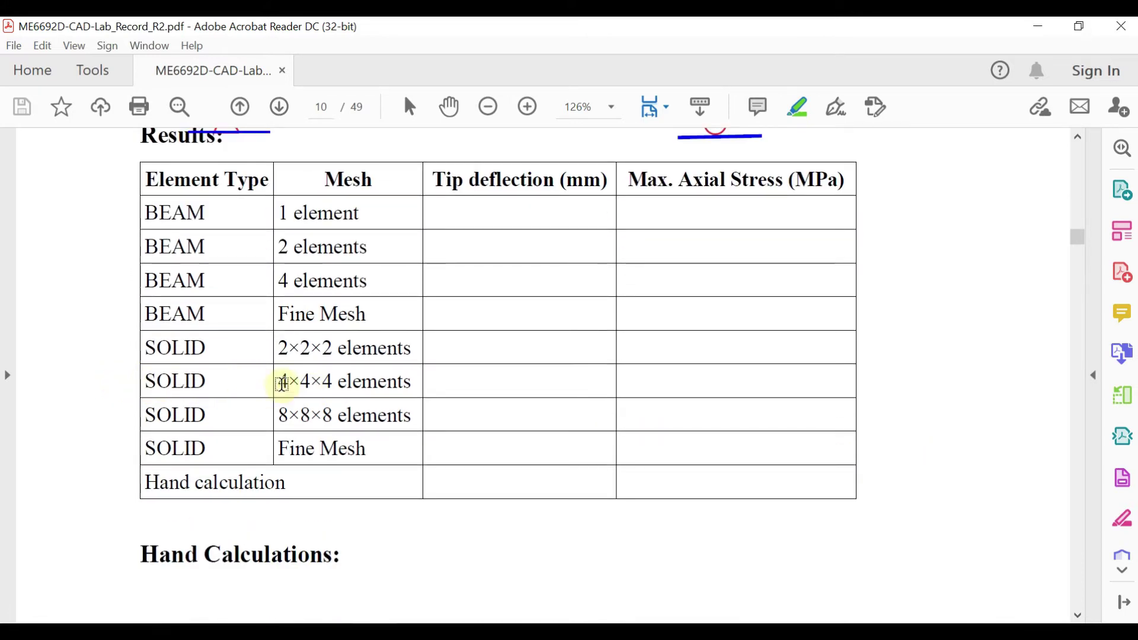
drag(278, 382, 377, 388)
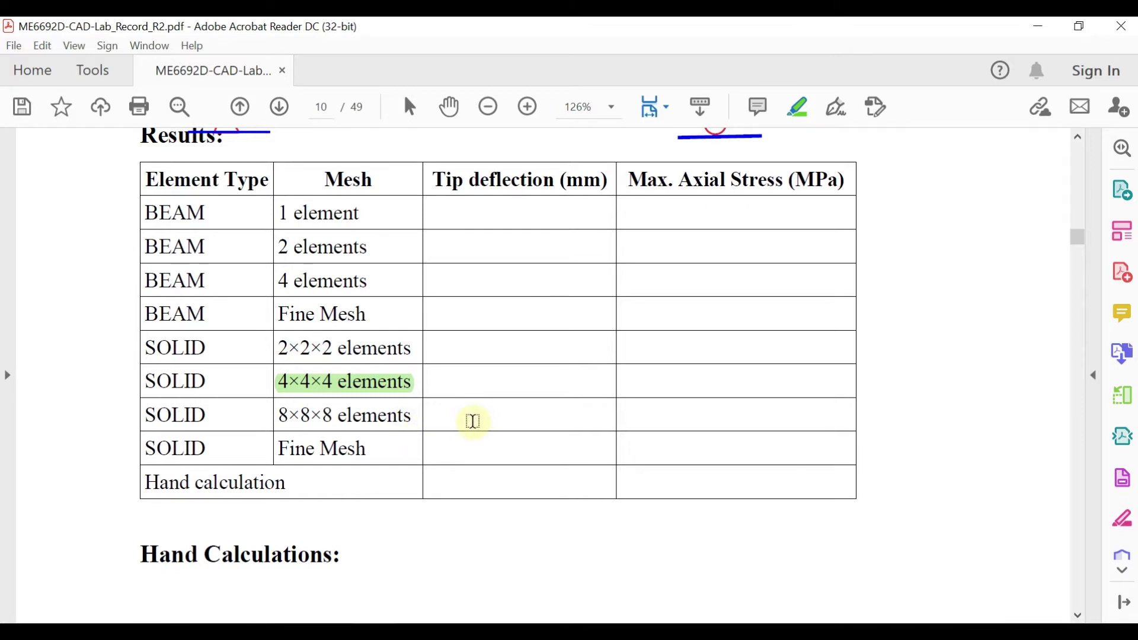
scroll(468, 415, up, 4)
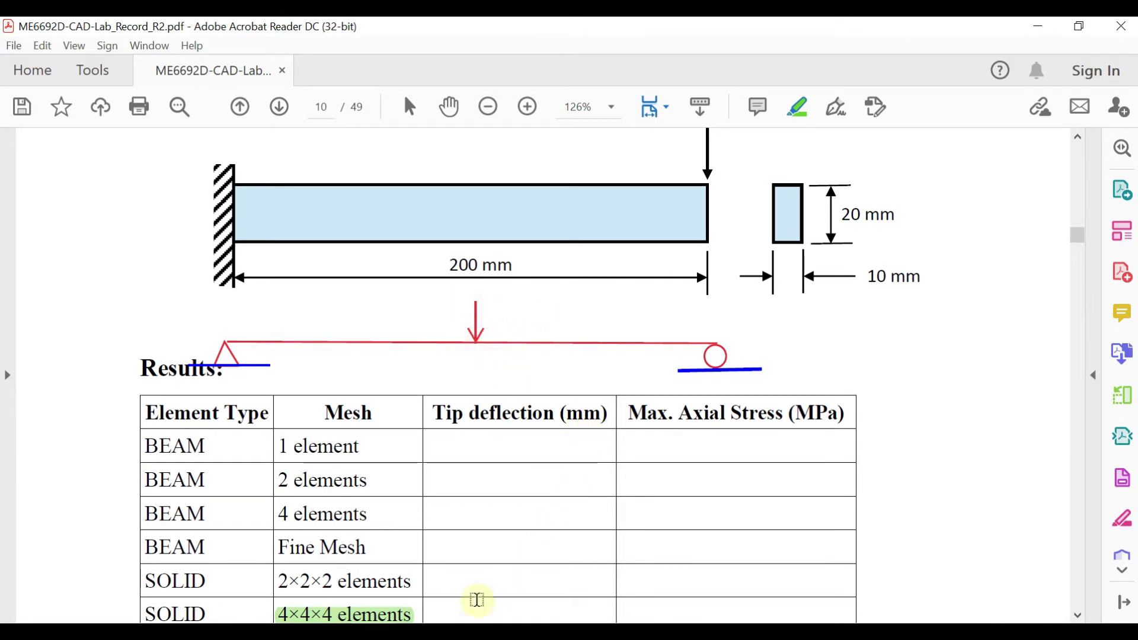
- In ANSYS, restrict the GUI preferences to Structural only
mouse_move(419, 634)
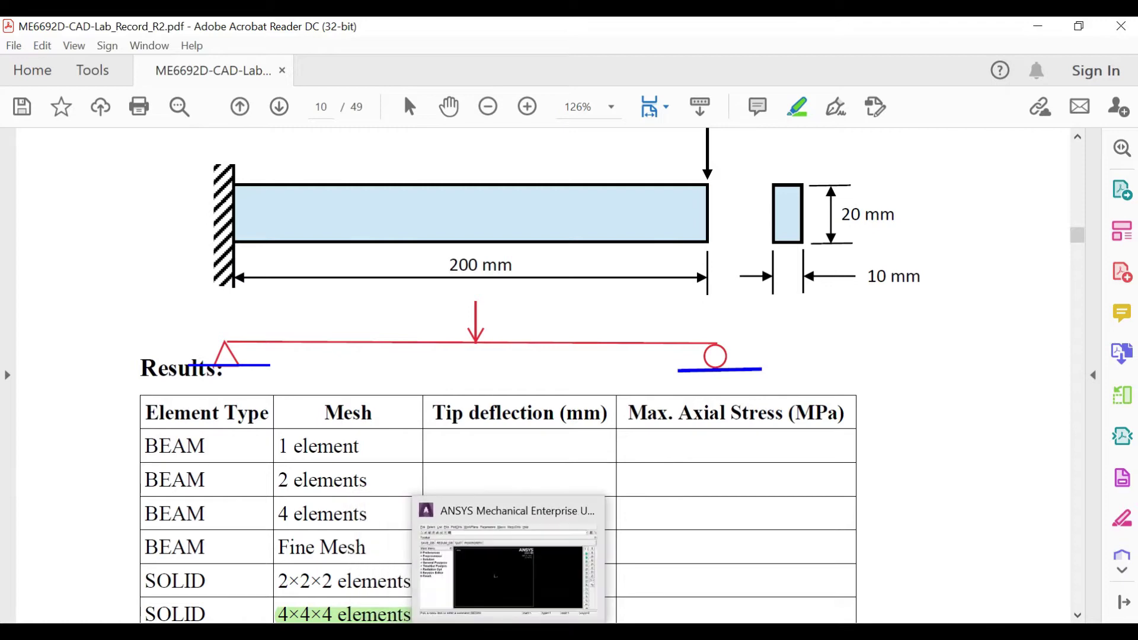
click(514, 633)
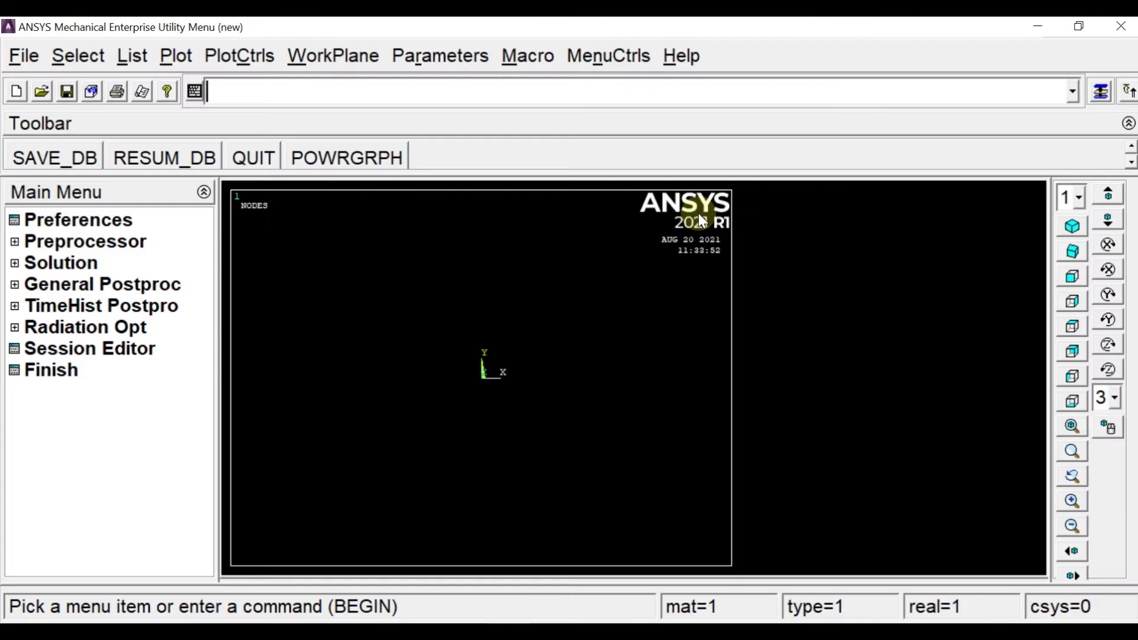
click(74, 224)
click(645, 270)
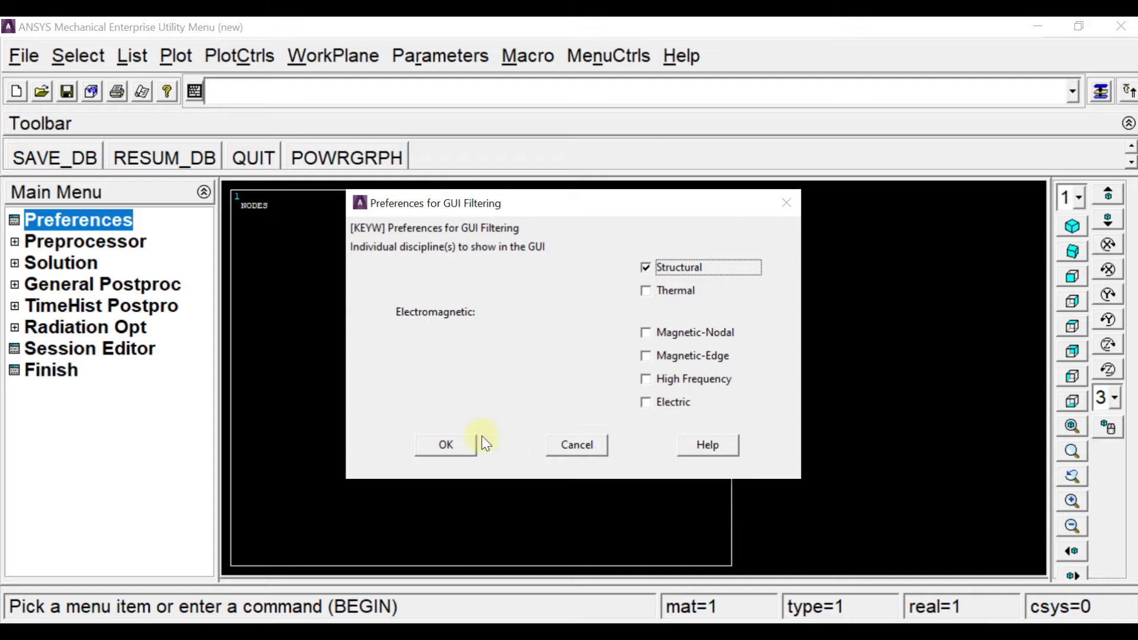
click(457, 439)
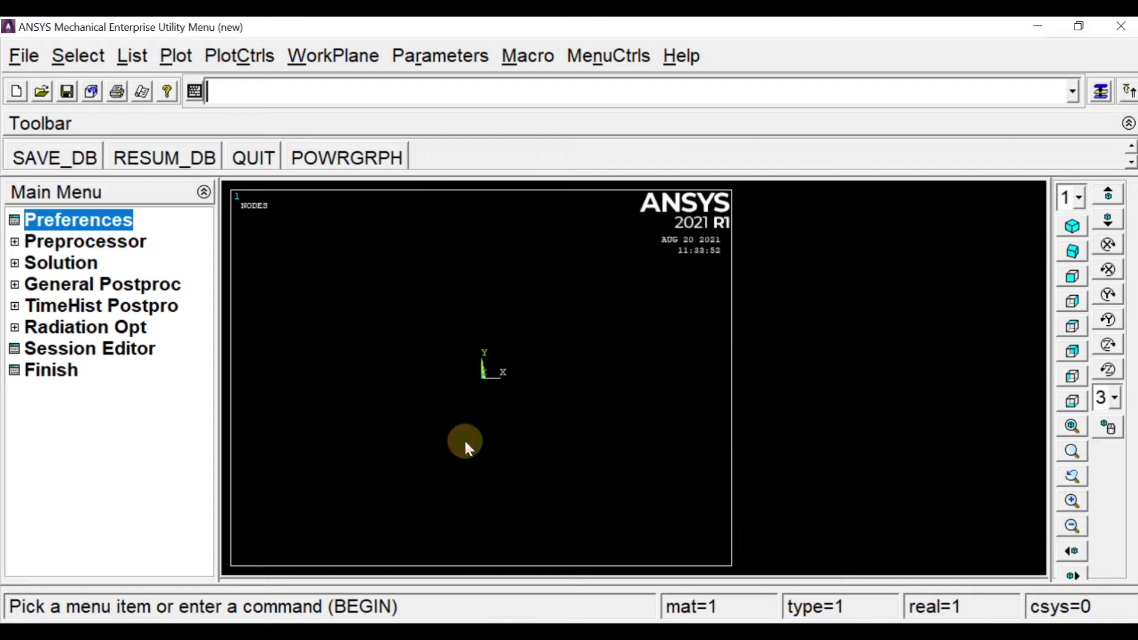
- Expand Preprocessor > Element Type, then check the SOLID185 steps in the lab PDF
click(50, 243)
click(91, 267)
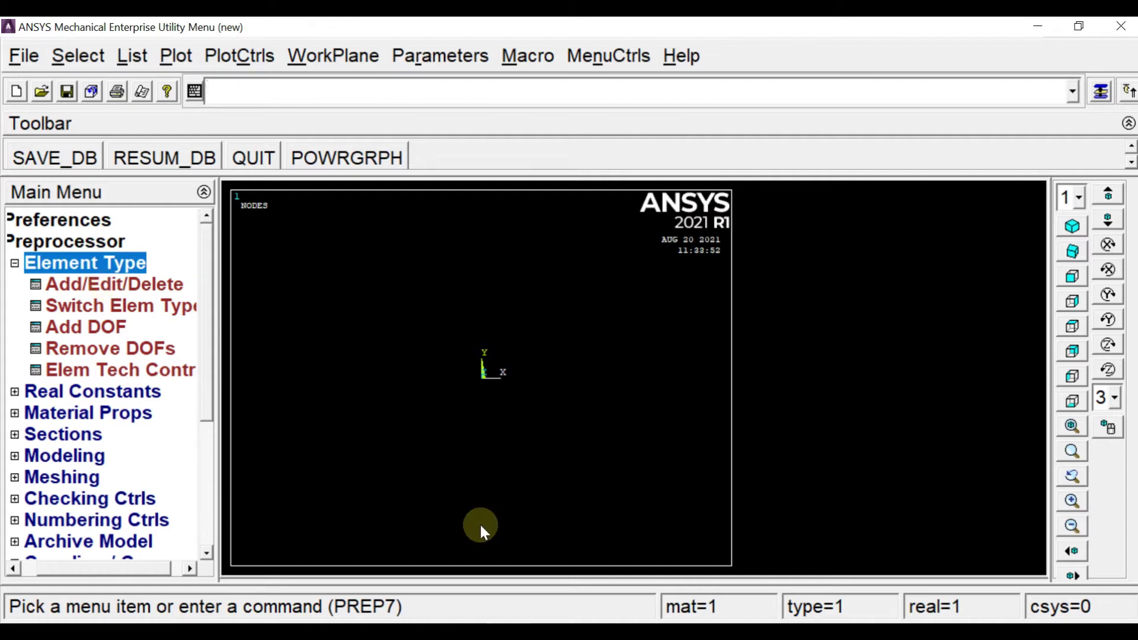
key(alt+Tab)
scroll(639, 437, down, 5)
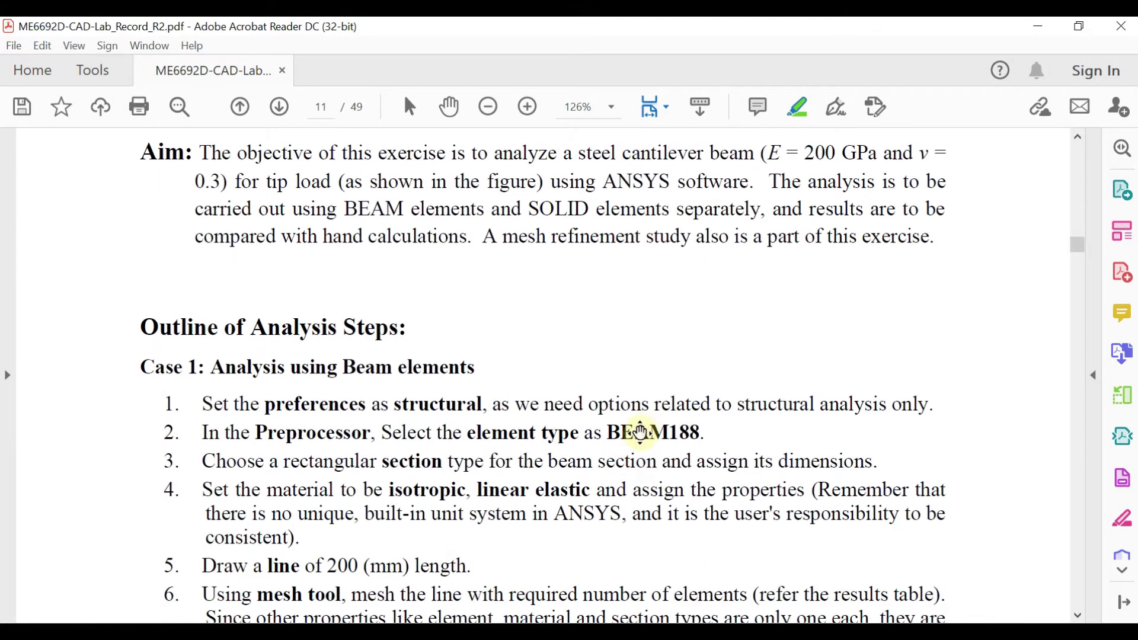
scroll(639, 439, down, 15)
scroll(639, 451, up, 4)
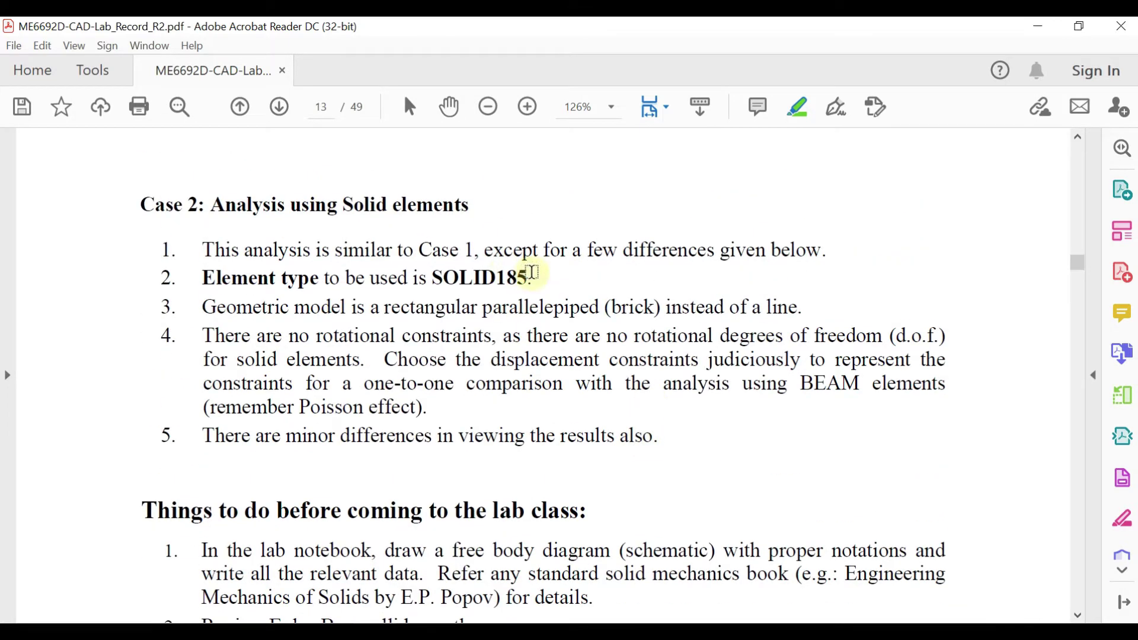
- Add the Solid Brick 8 node 185 element as element type 1
key(alt+Tab)
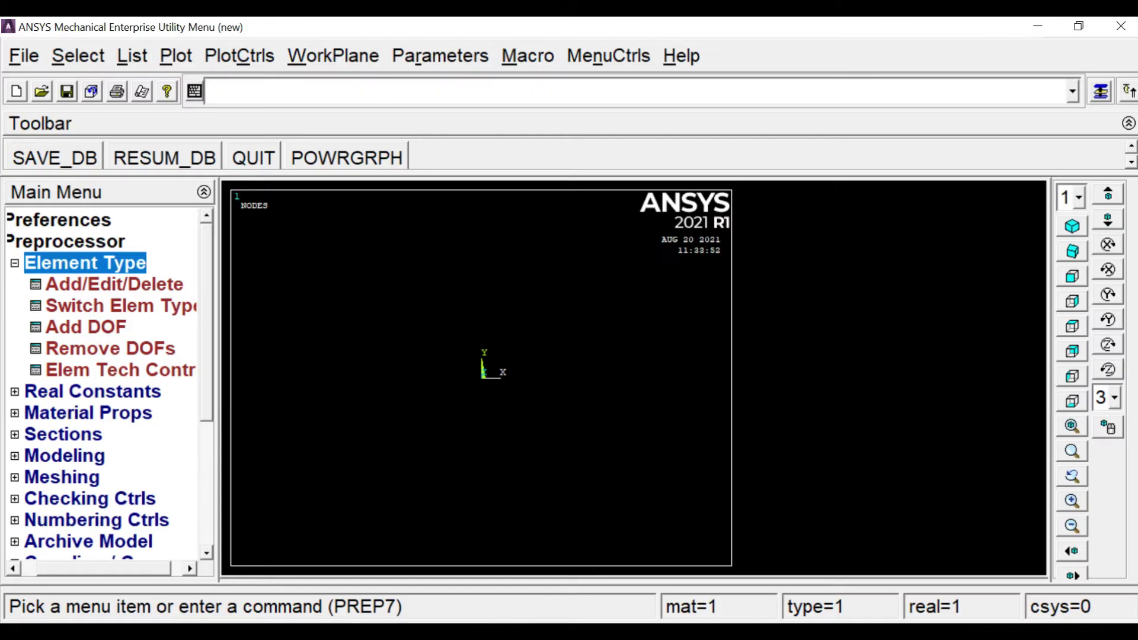
click(94, 287)
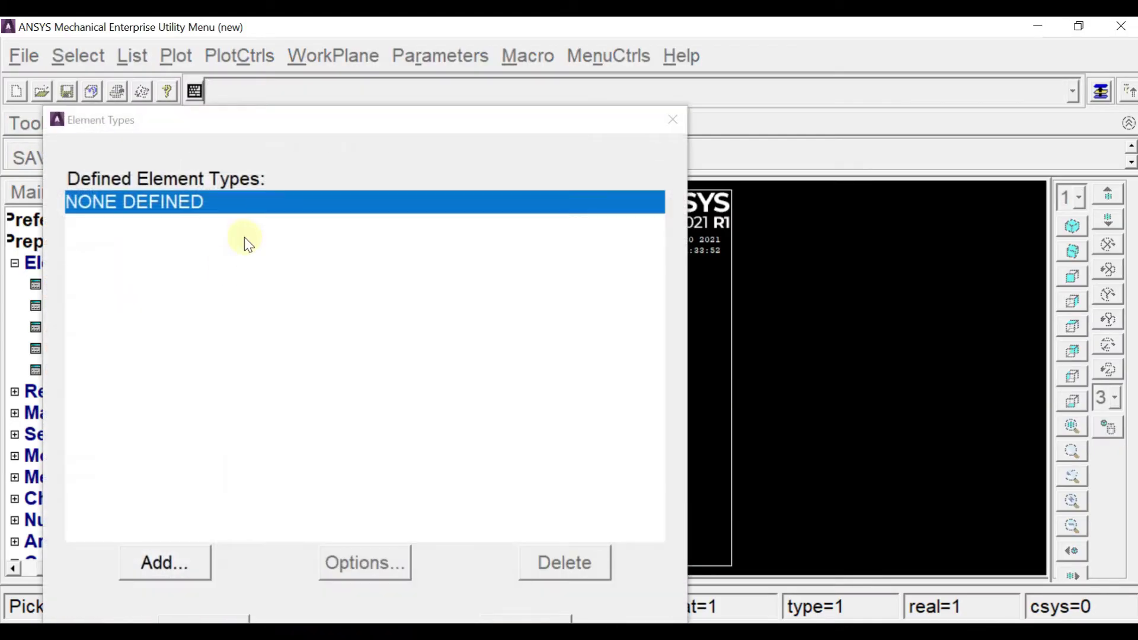
click(187, 557)
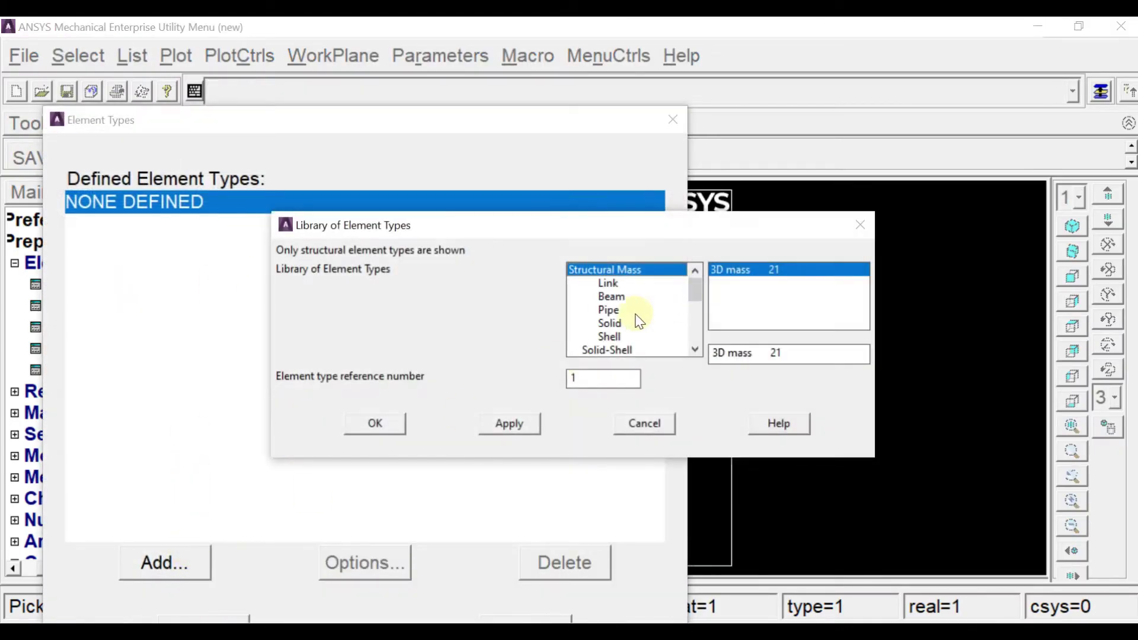
click(620, 323)
click(777, 296)
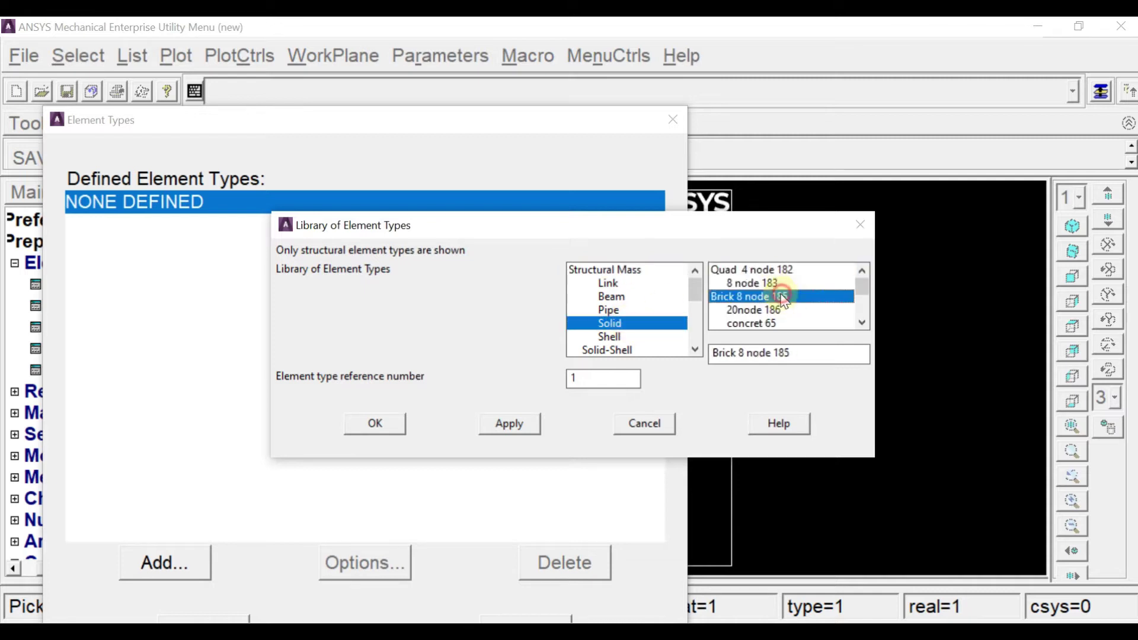
click(385, 429)
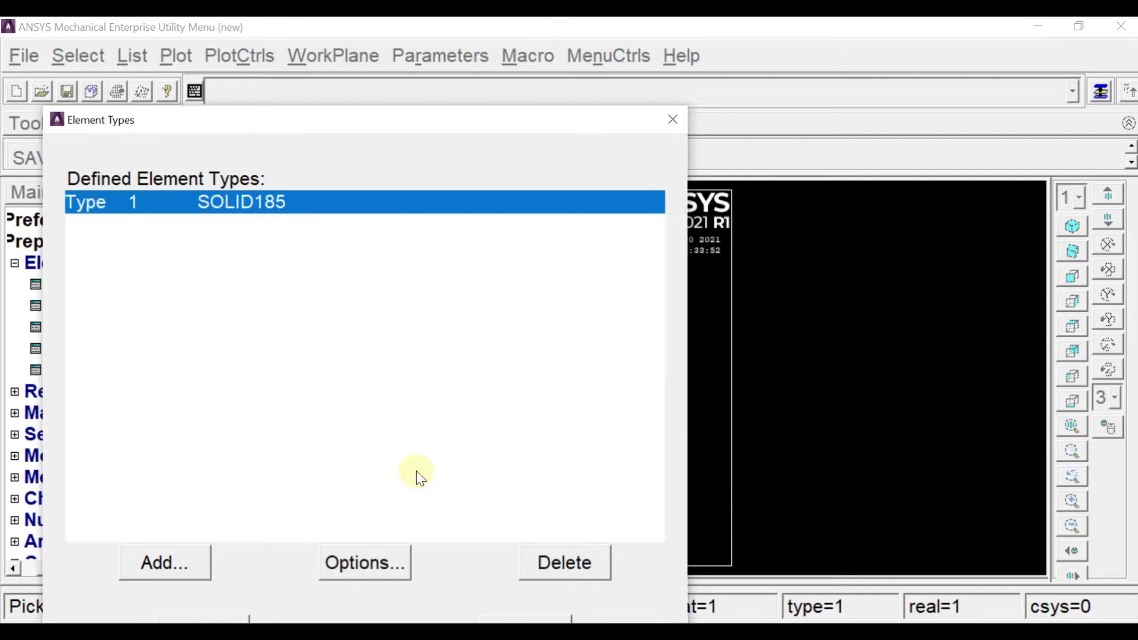
- Keep SOLID185 options as Structural solid with Pure displacement, accept them, and close Element Types
click(369, 562)
click(687, 317)
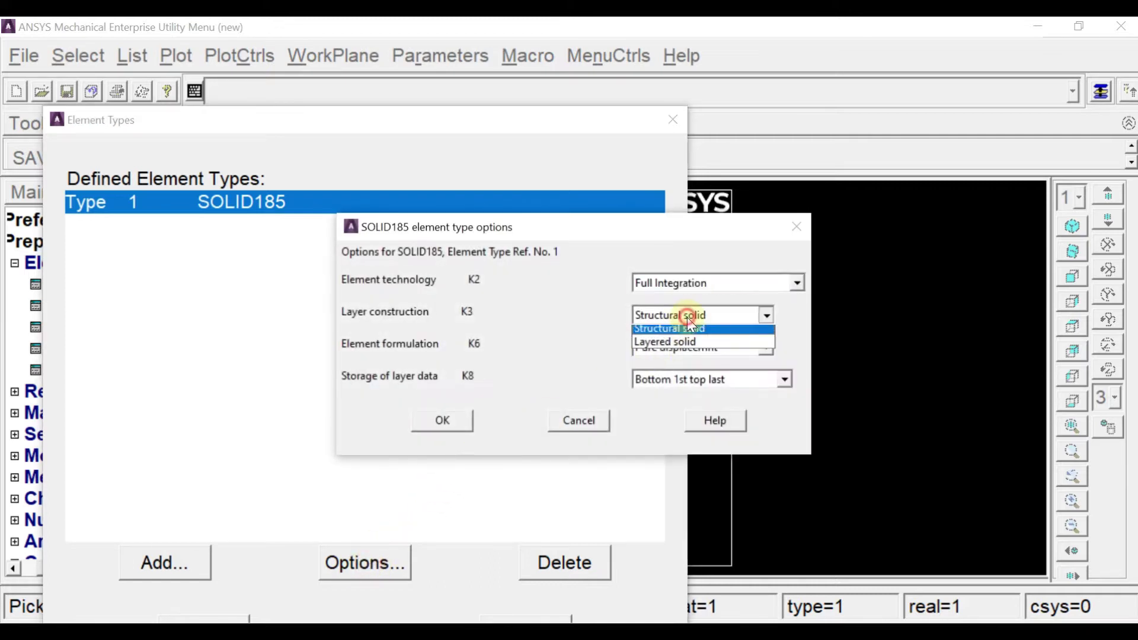
click(687, 318)
click(696, 349)
click(698, 349)
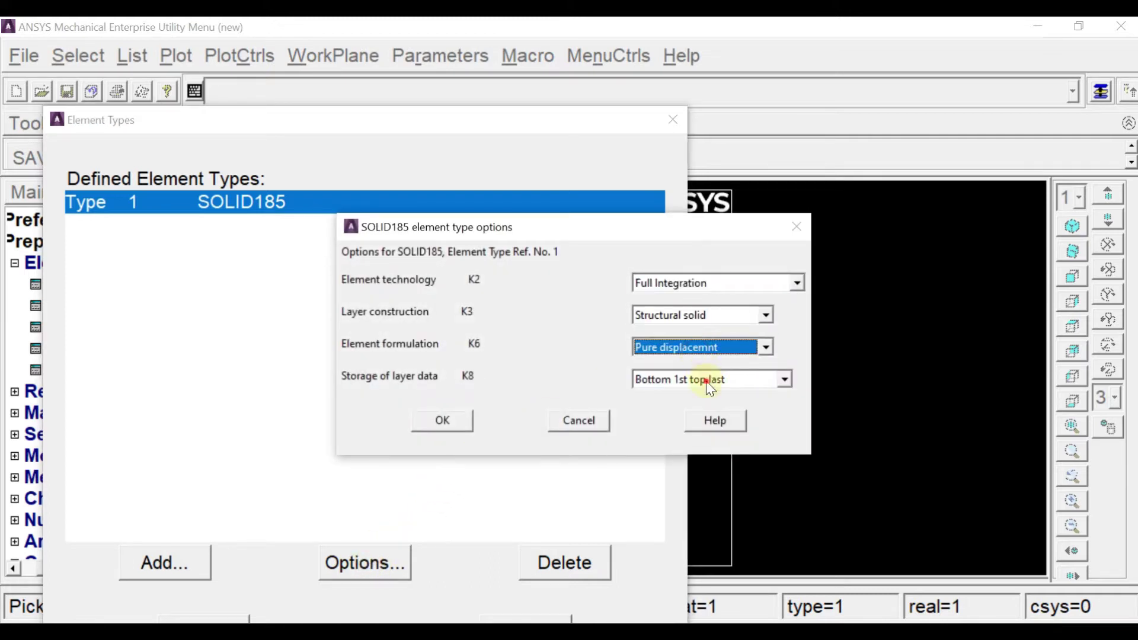
click(703, 380)
click(703, 380)
click(716, 281)
click(718, 280)
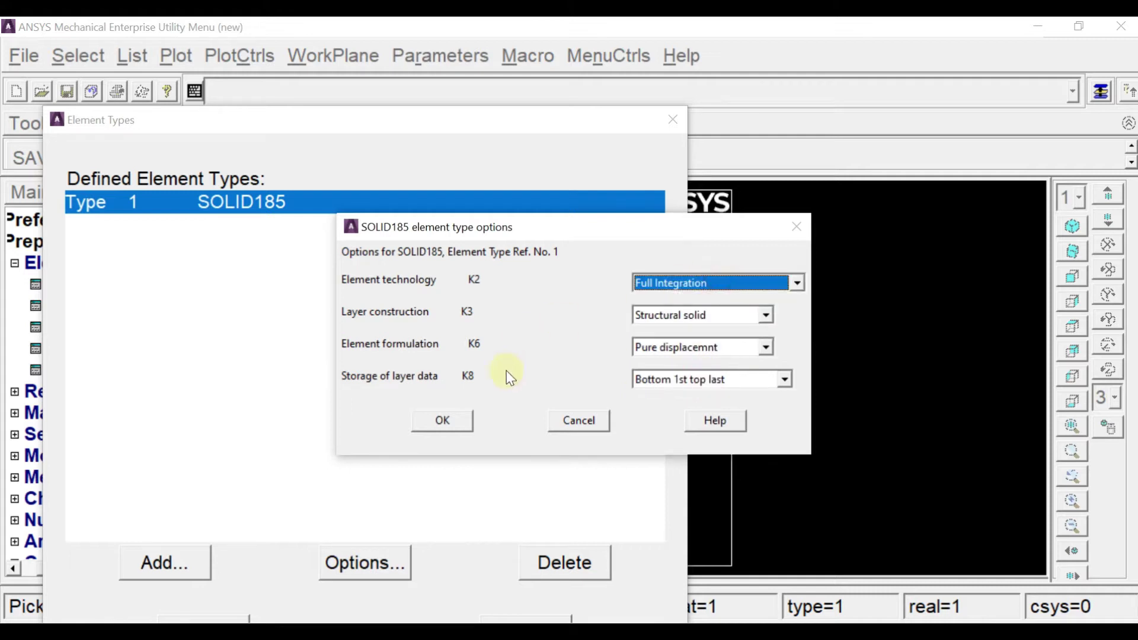
click(436, 418)
drag(452, 118, 459, 41)
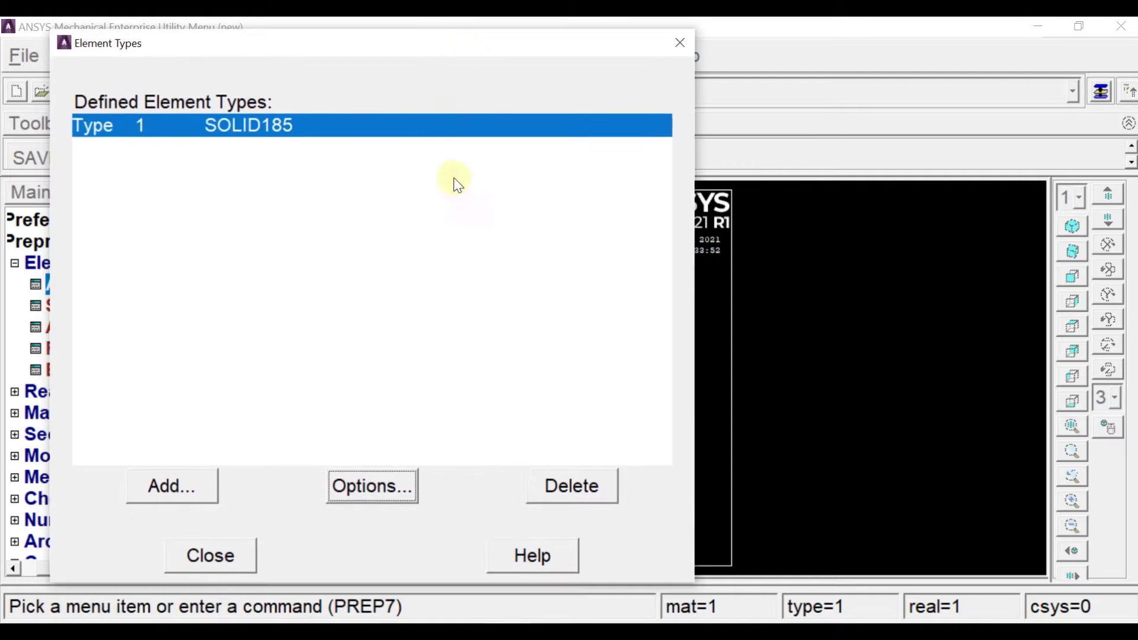
click(240, 560)
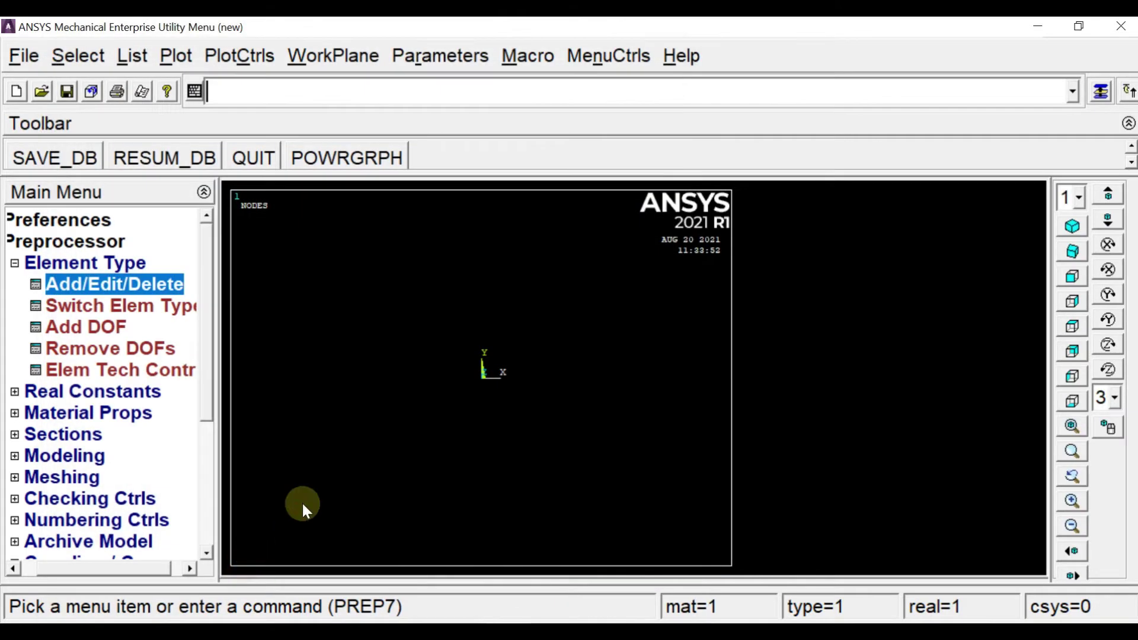
- Open Structural > Linear > Elastic > Isotropic for material 1 and enter the elastic modulus EX
click(74, 413)
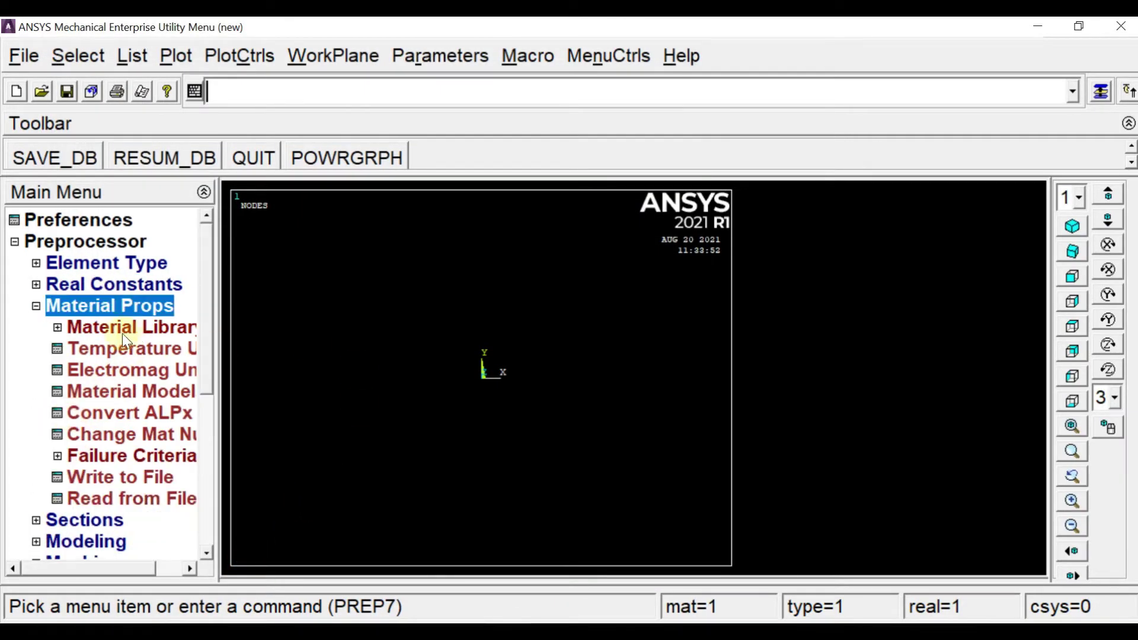
double_click(104, 396)
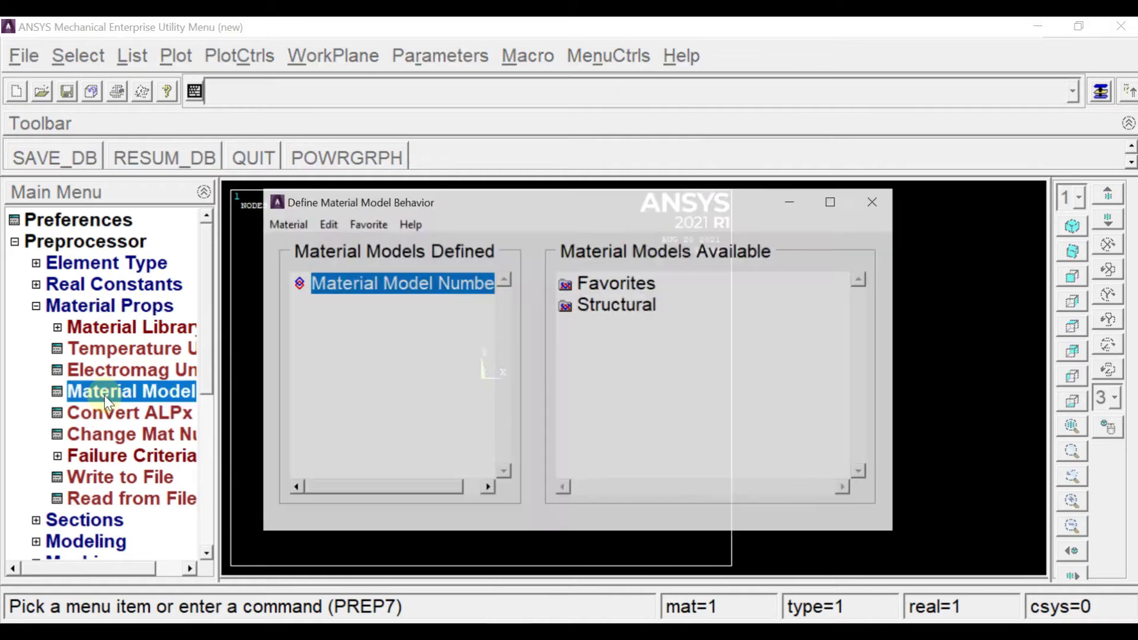
double_click(605, 306)
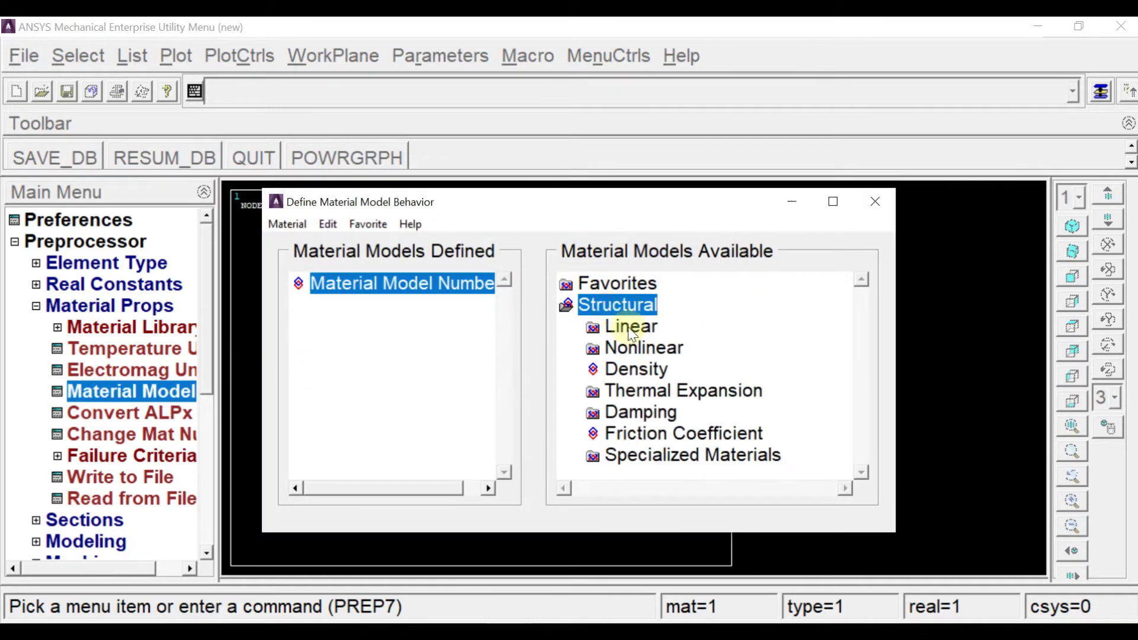
double_click(631, 327)
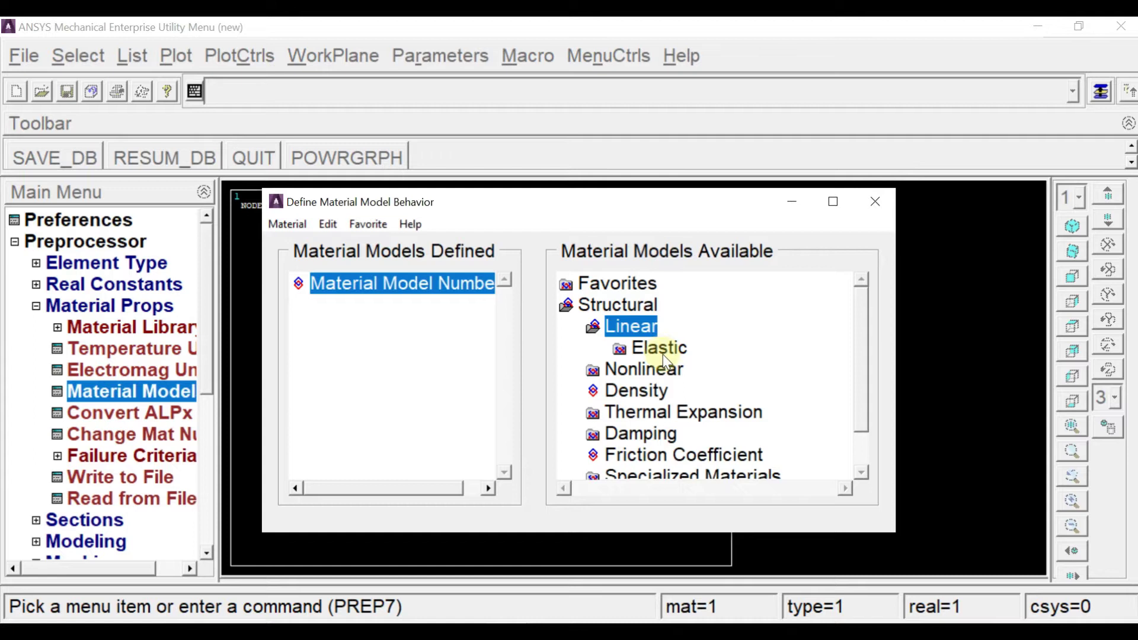
double_click(660, 350)
double_click(681, 370)
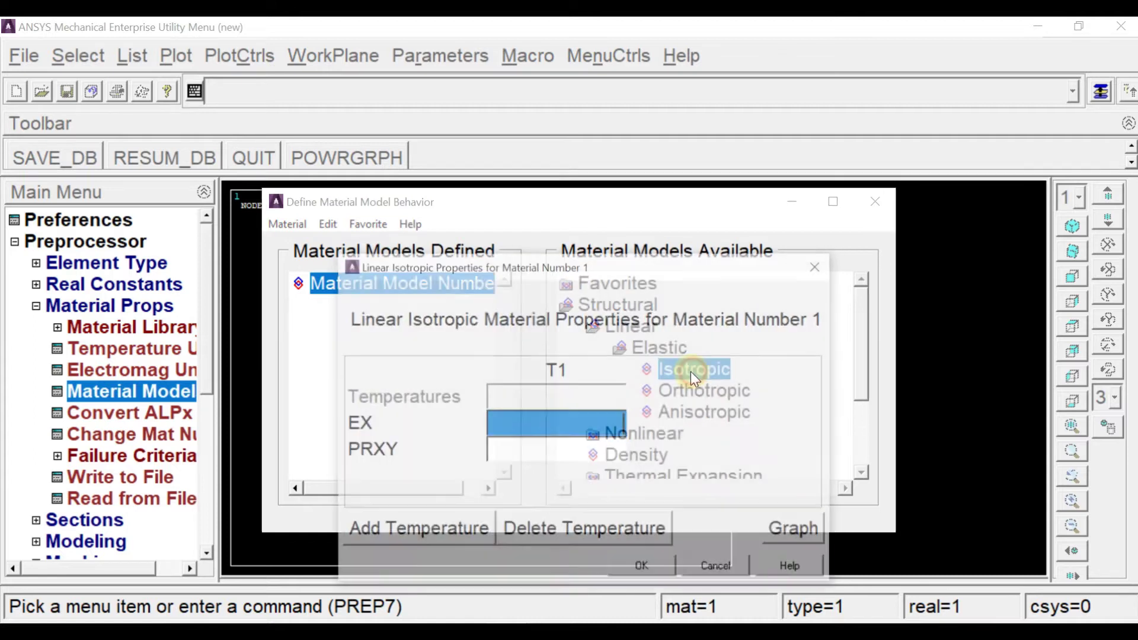
text(2)
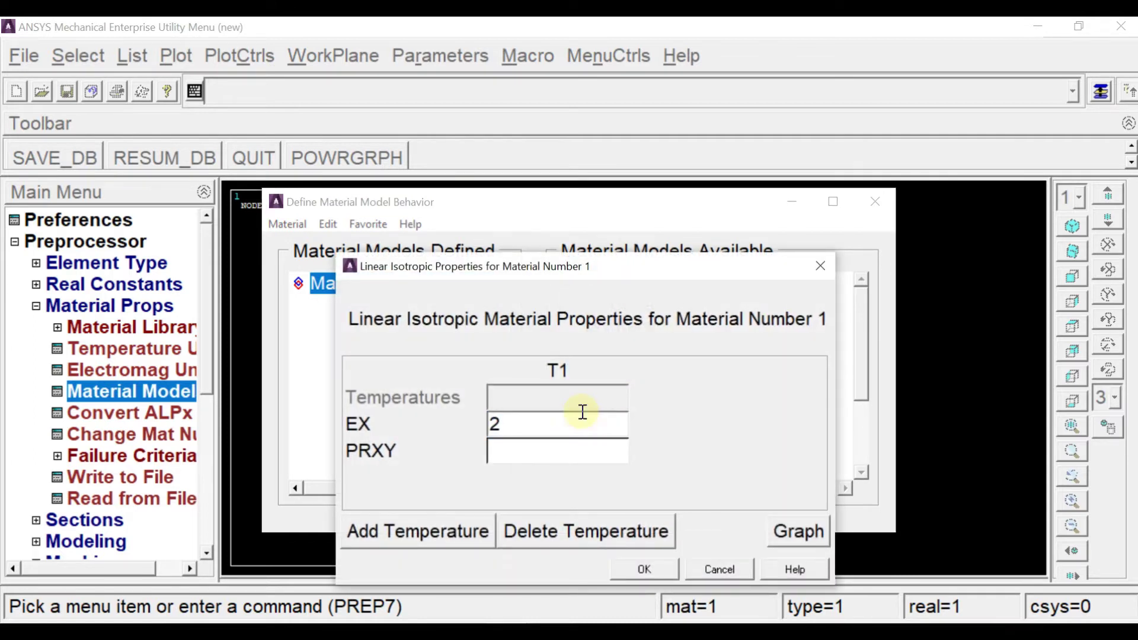
text(00000)
- Set Poisson's ratio PRXY to 0.3, confirm, and close the material models window
click(519, 455)
drag(520, 454, 597, 462)
text(0.3)
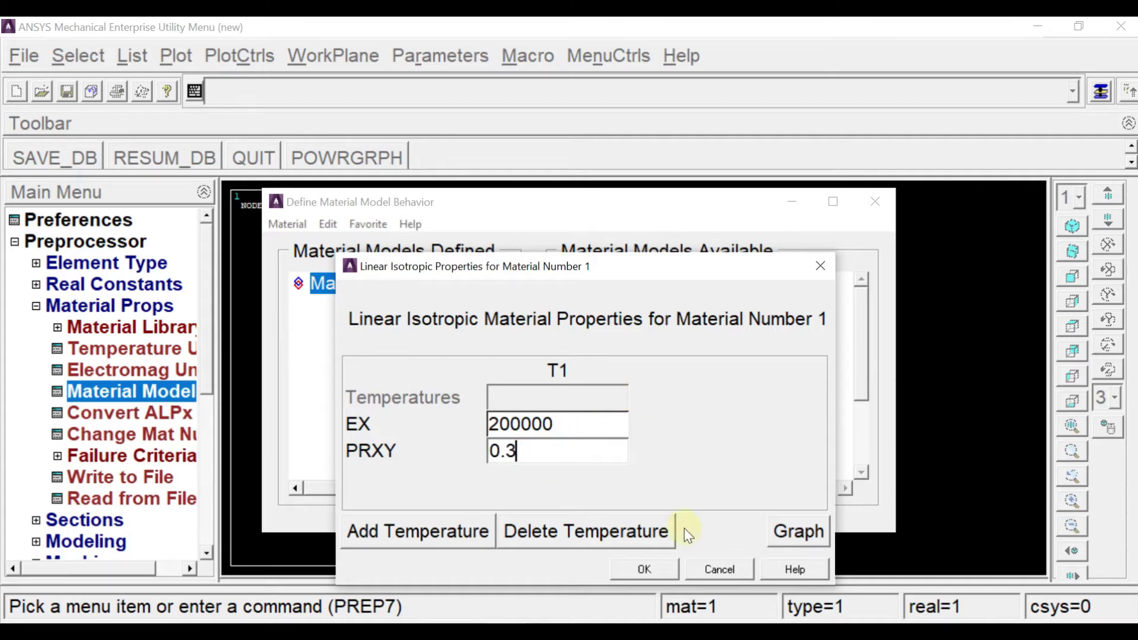
click(641, 571)
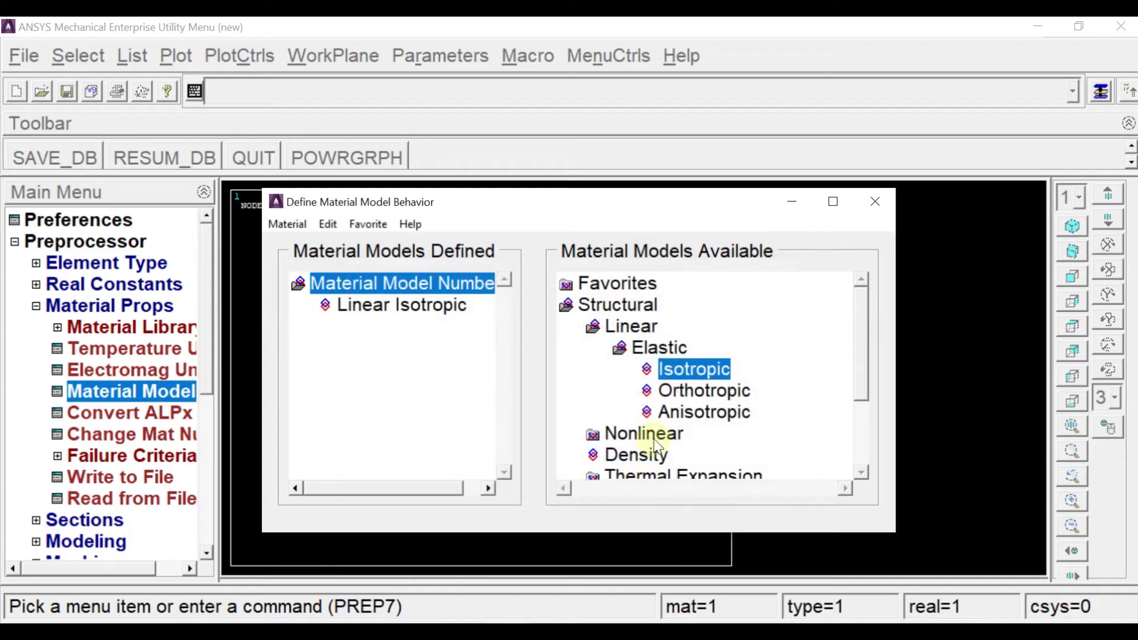
click(876, 202)
- Glance at the lab manual PDF and return to ANSYS
key(alt+Tab)
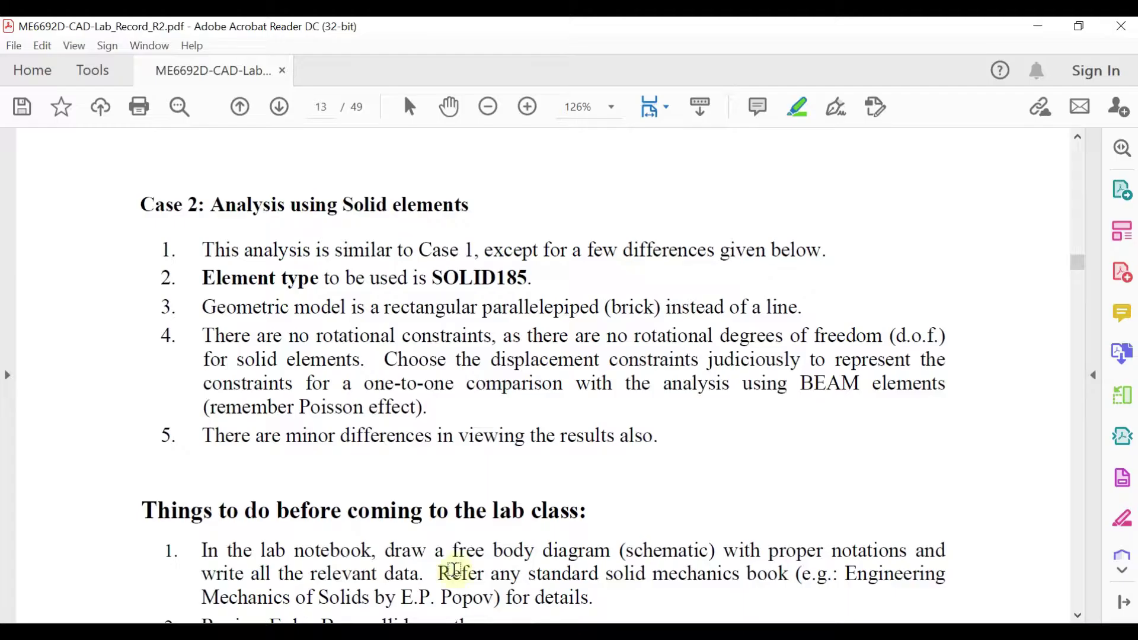
scroll(566, 380, up, 10)
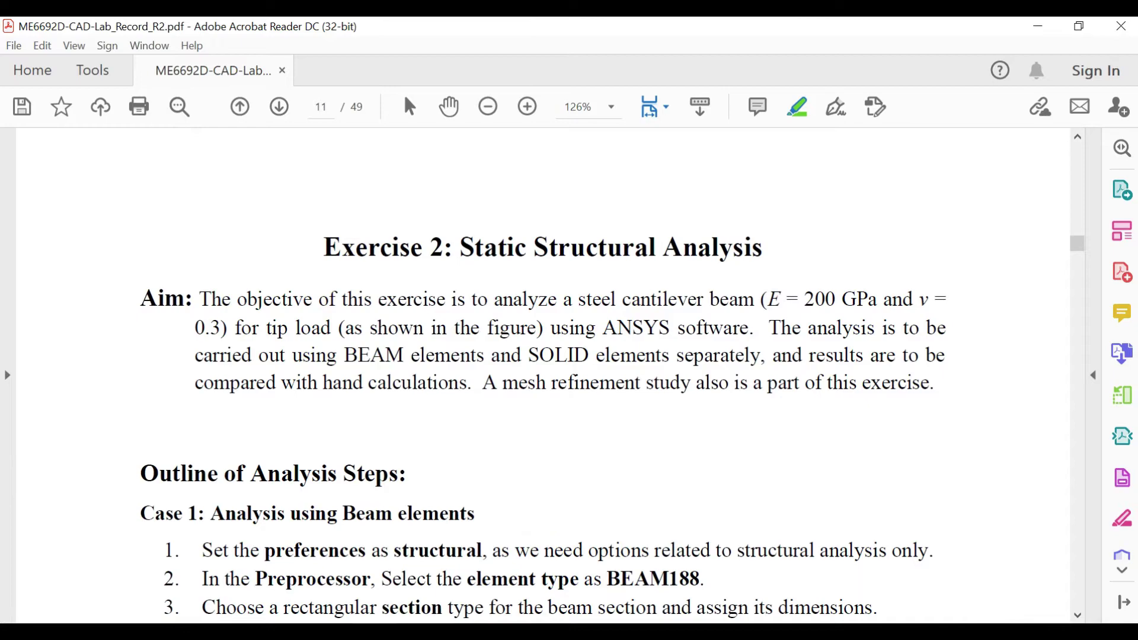
key(alt+Tab)
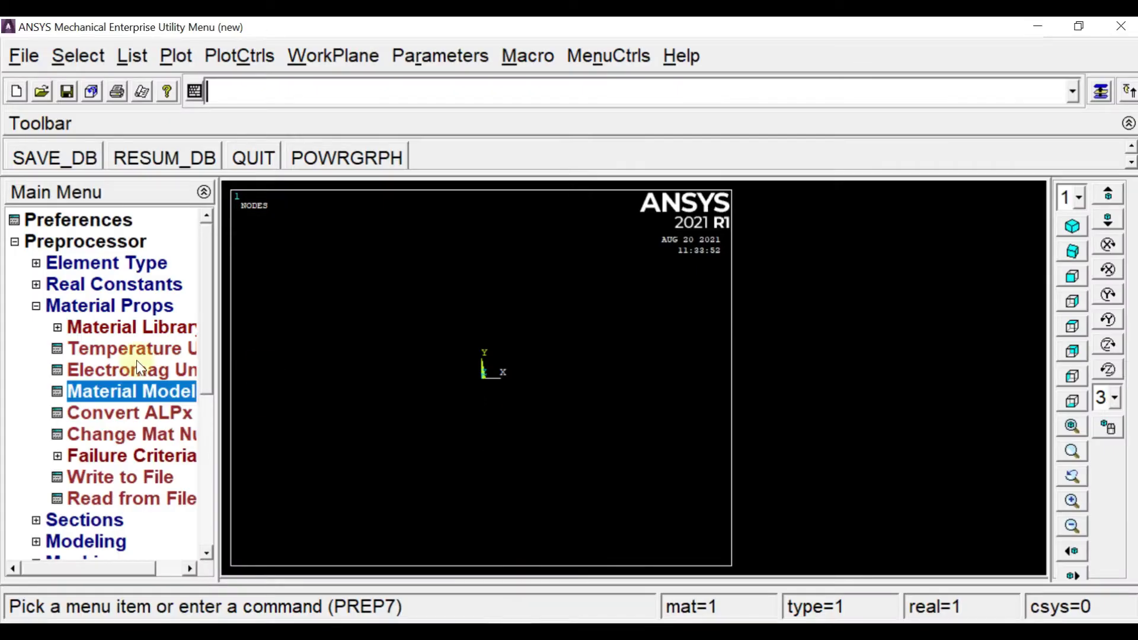
- Go through Modeling > Create > Volumes > Block to open the Block by Dimensions form
click(122, 307)
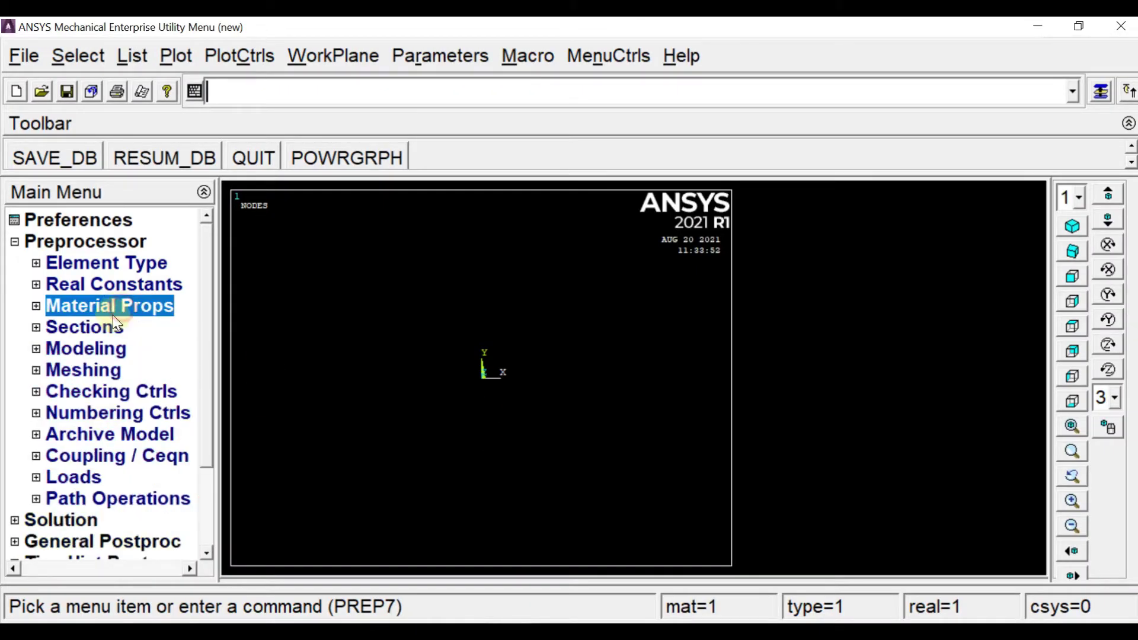
click(97, 353)
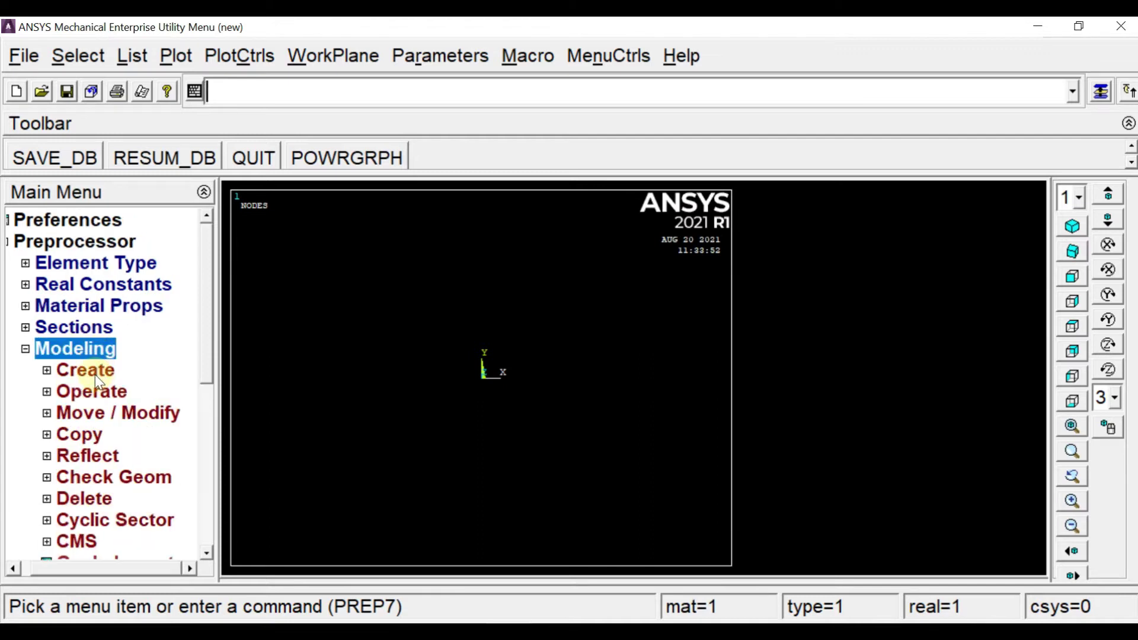
click(95, 375)
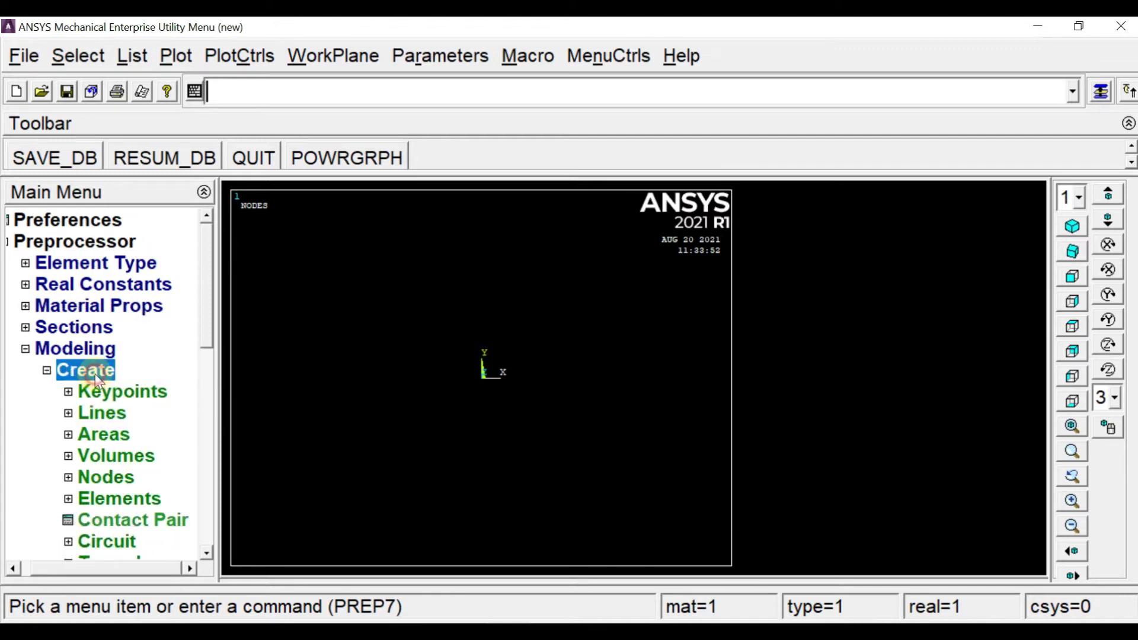
click(104, 457)
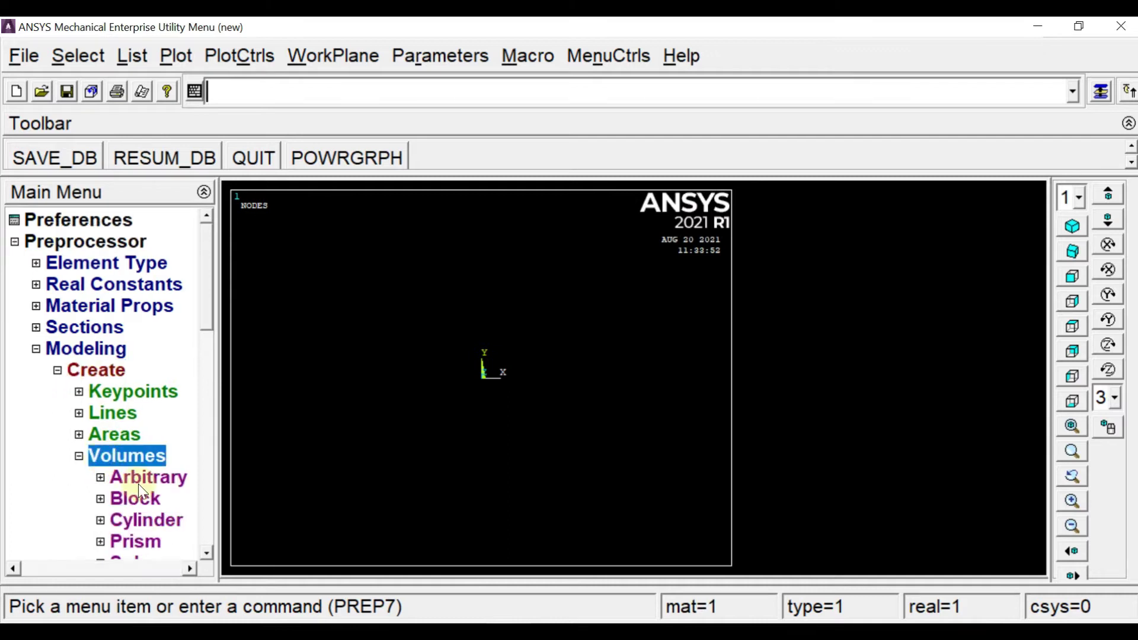
click(136, 478)
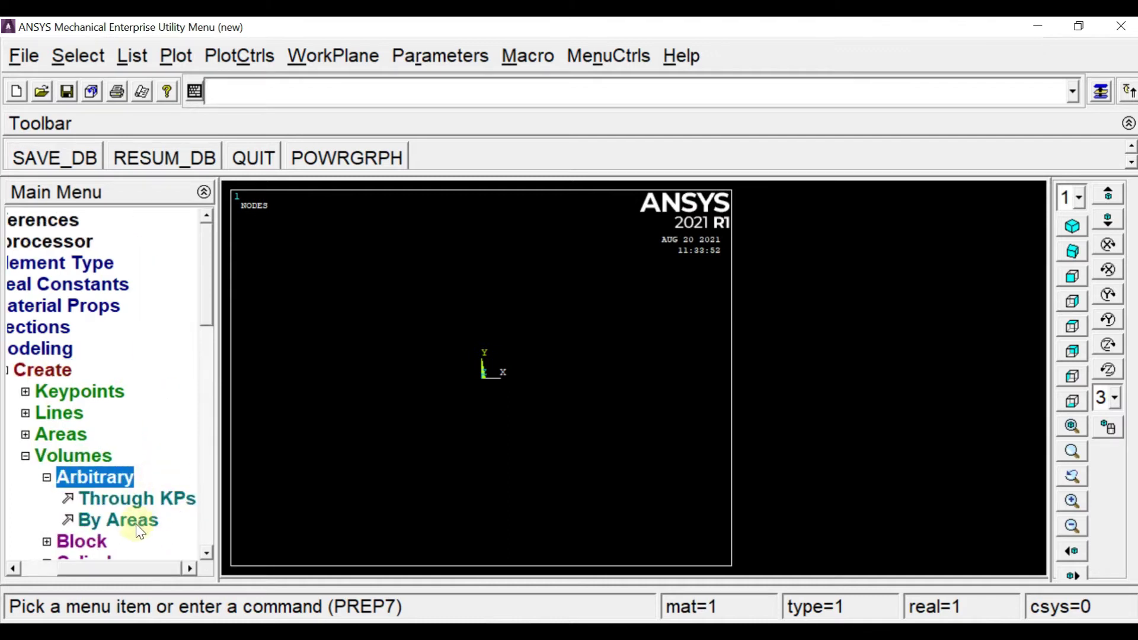
drag(203, 314, 210, 355)
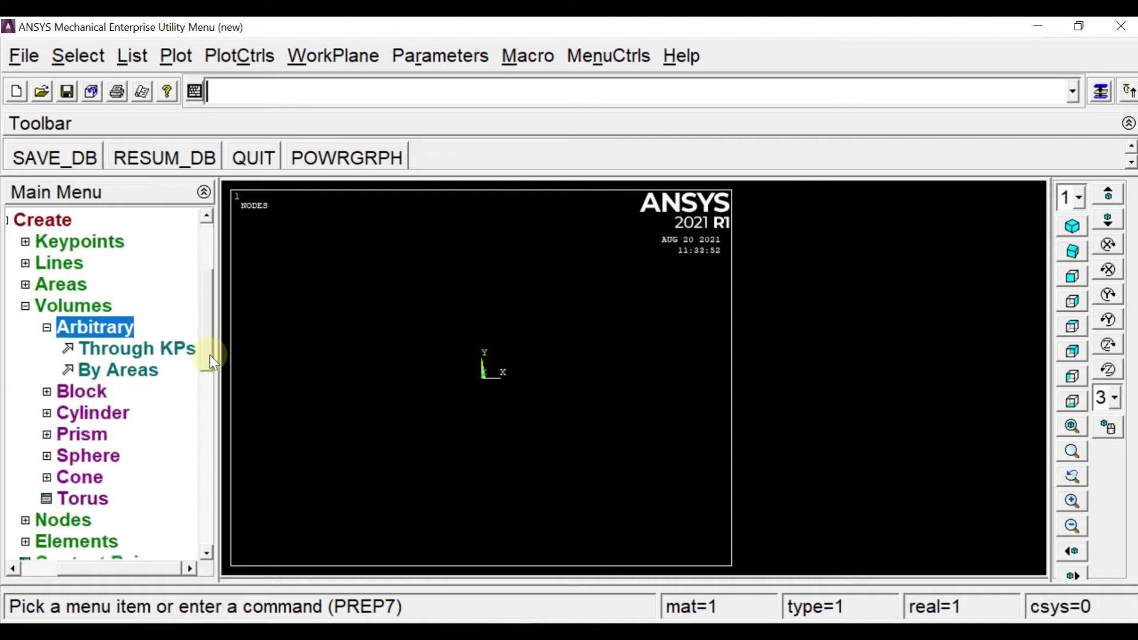
click(76, 394)
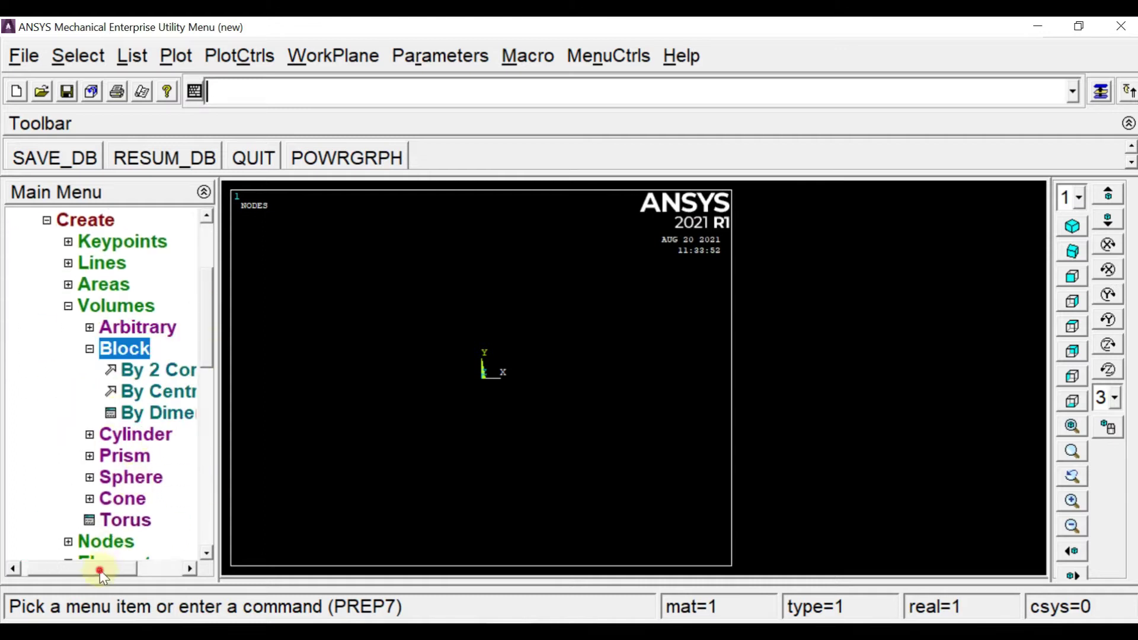
drag(101, 573, 142, 550)
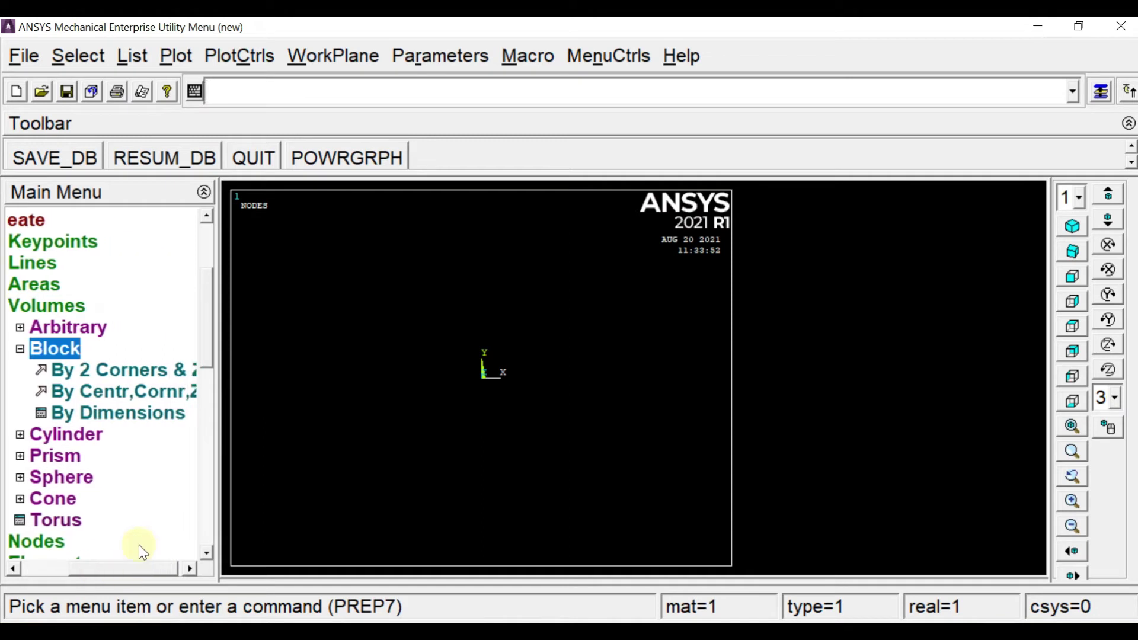
click(98, 415)
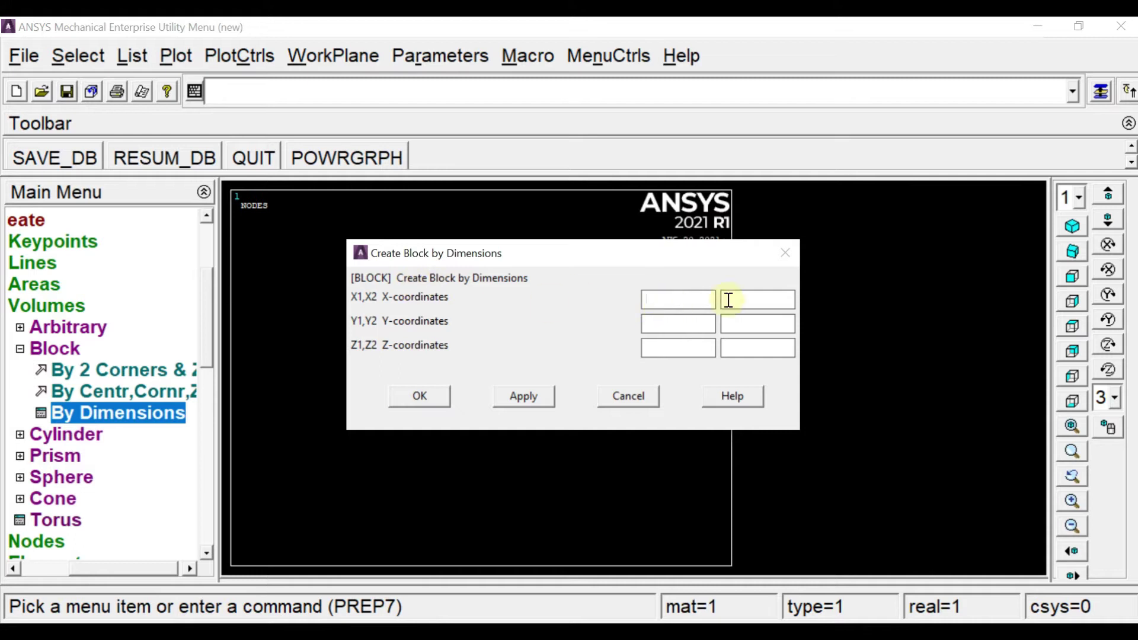
- Highlight the 200 mm beam-length label in the page 10 schematic, then return to ANSYS
key(alt+Tab)
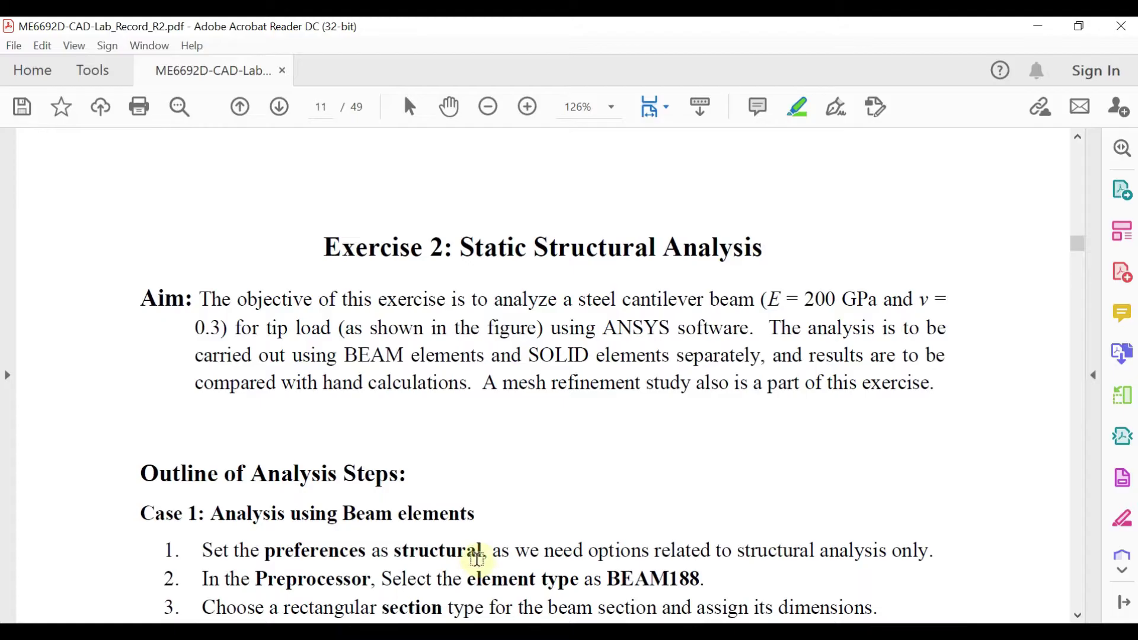
scroll(475, 533, up, 10)
scroll(475, 508, up, 1)
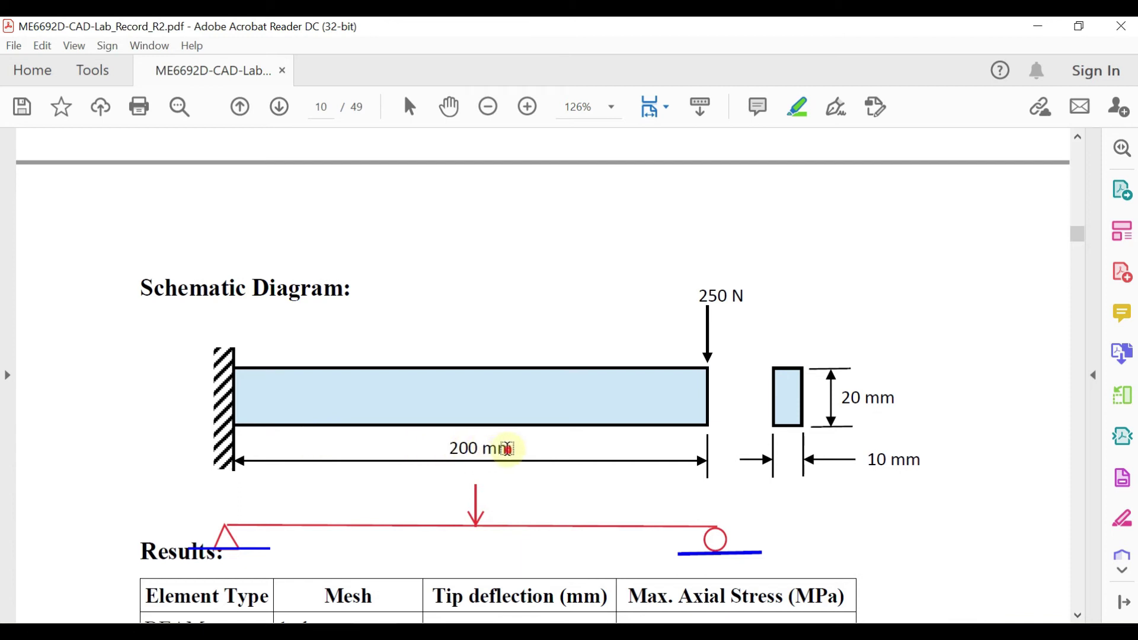
drag(512, 449, 444, 449)
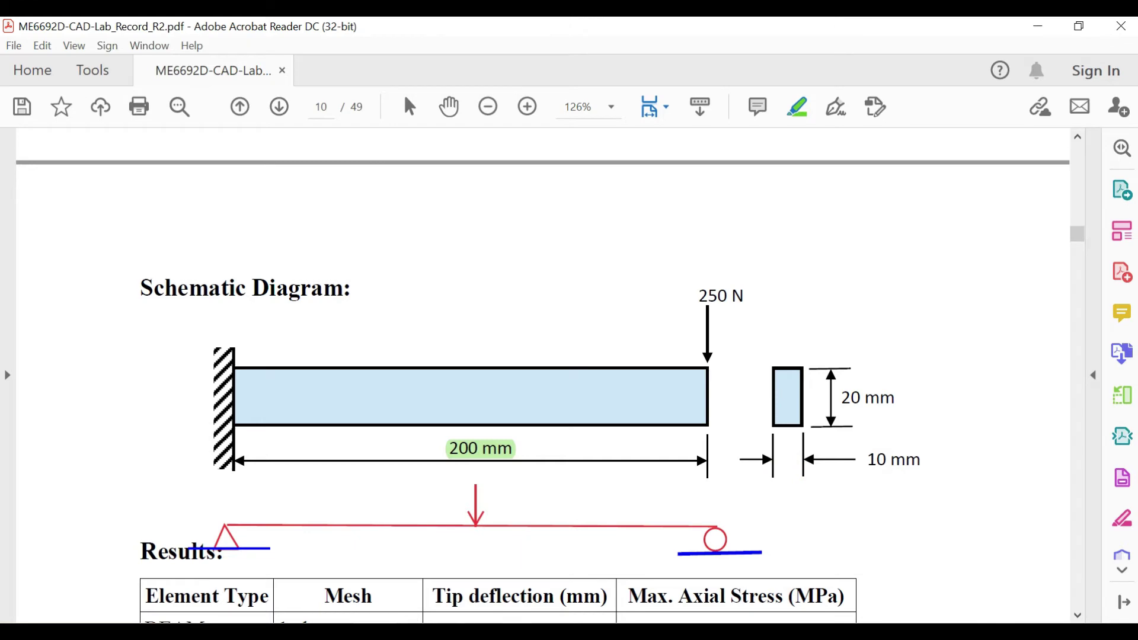
key(alt+Tab)
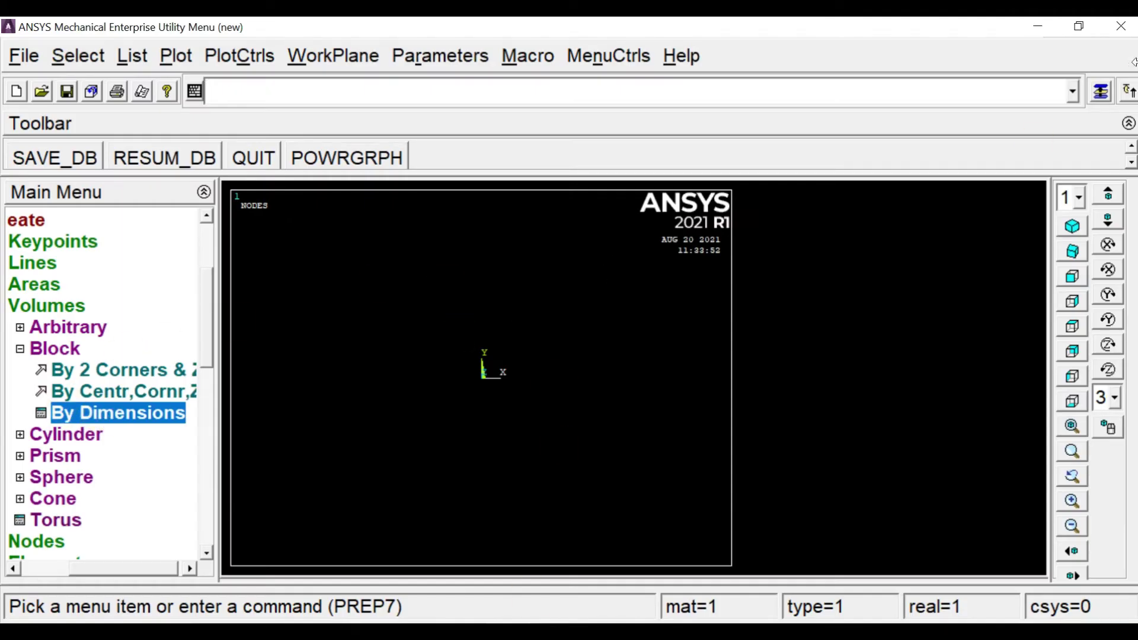
- Create the block with X 0–200, Y 0–20 and Z 0–10
click(658, 298)
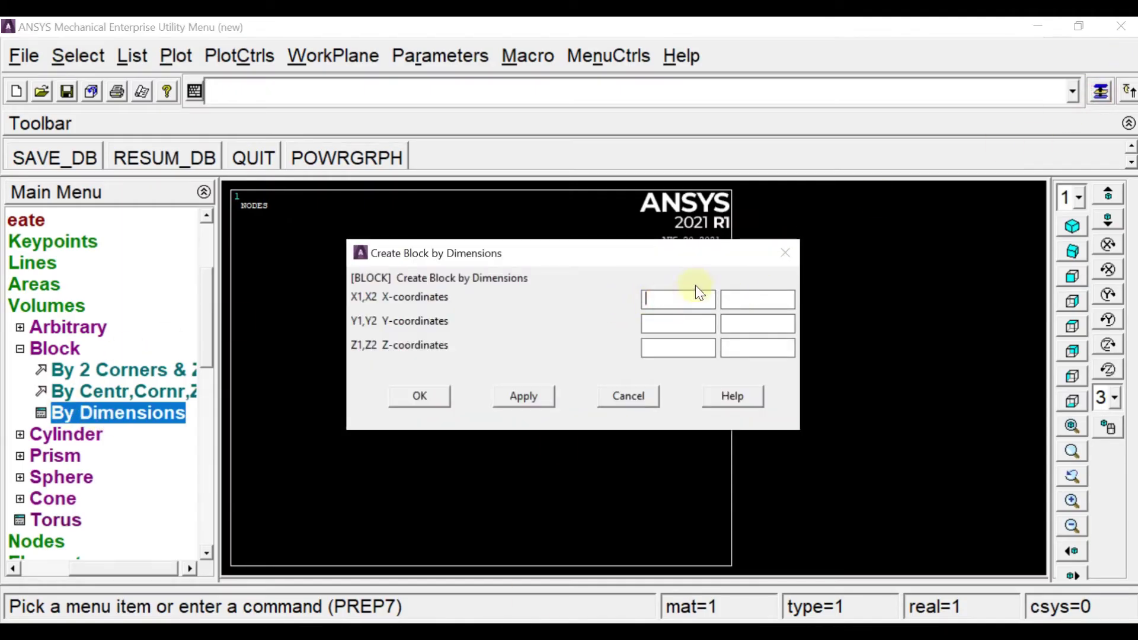
text(200)
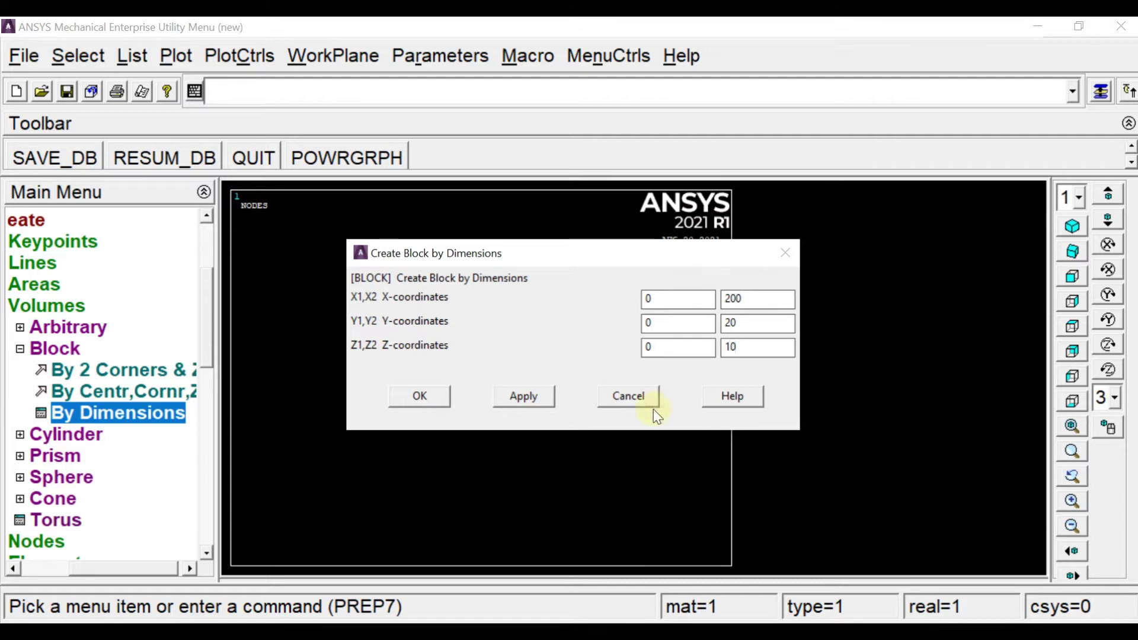
click(417, 393)
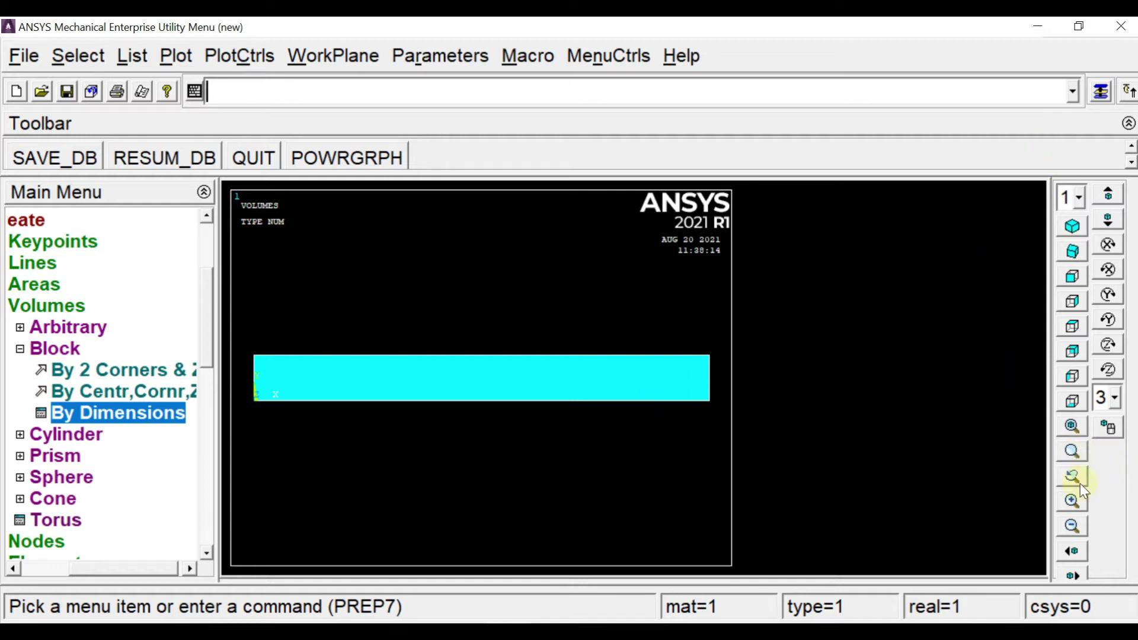
- Rotate the block about Y and X to inspect it, then switch to the isometric view
click(1109, 319)
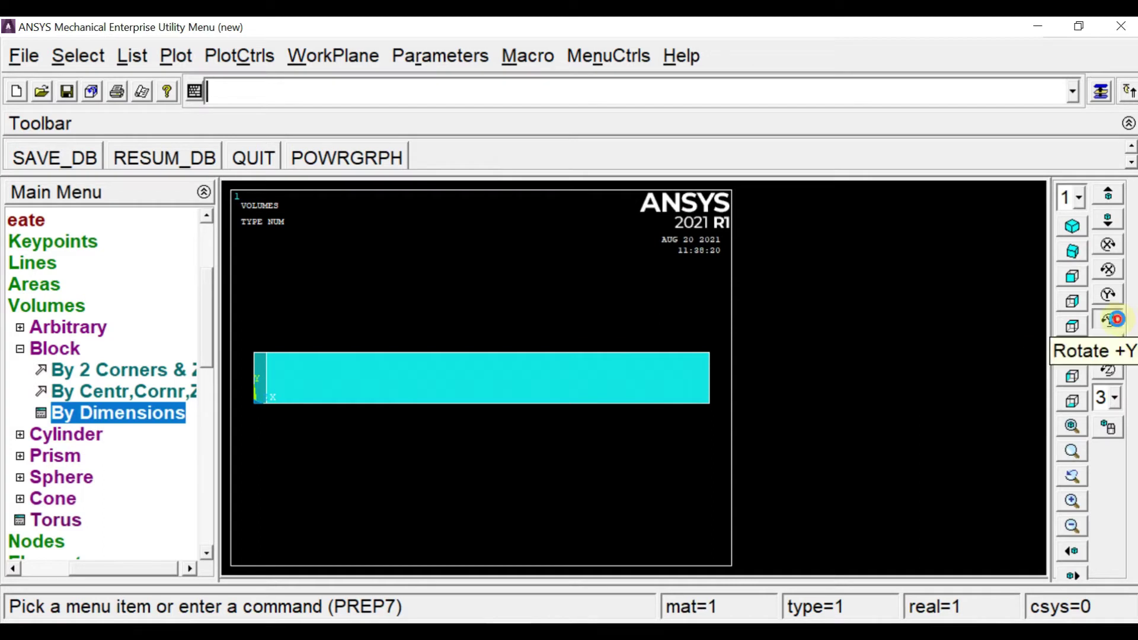
click(1119, 324)
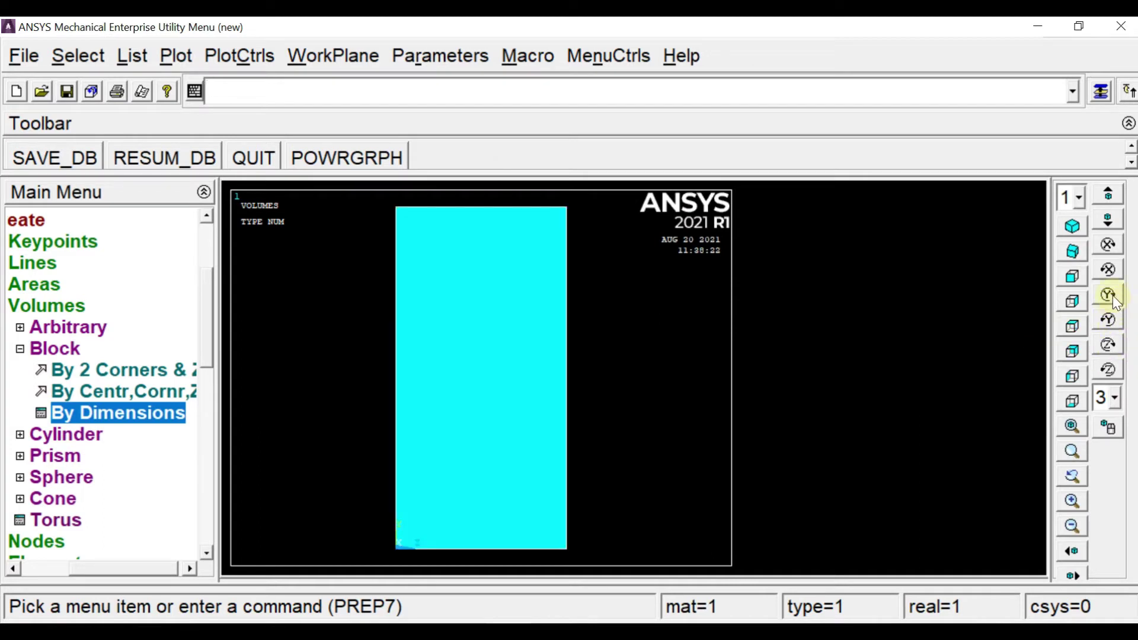
click(1116, 300)
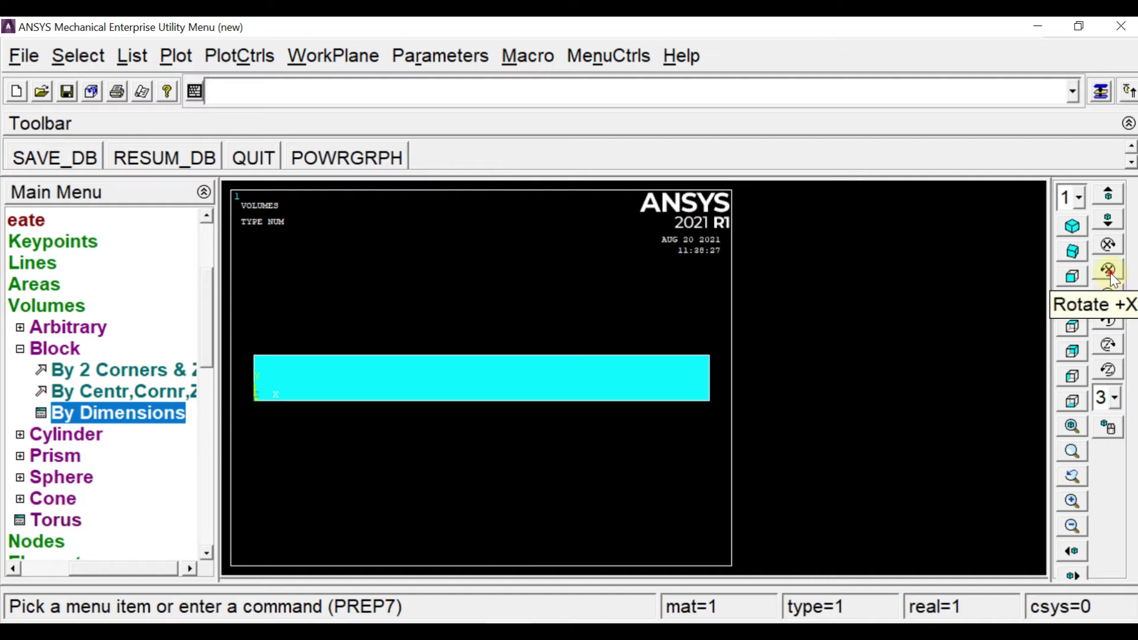
click(1112, 278)
click(1112, 277)
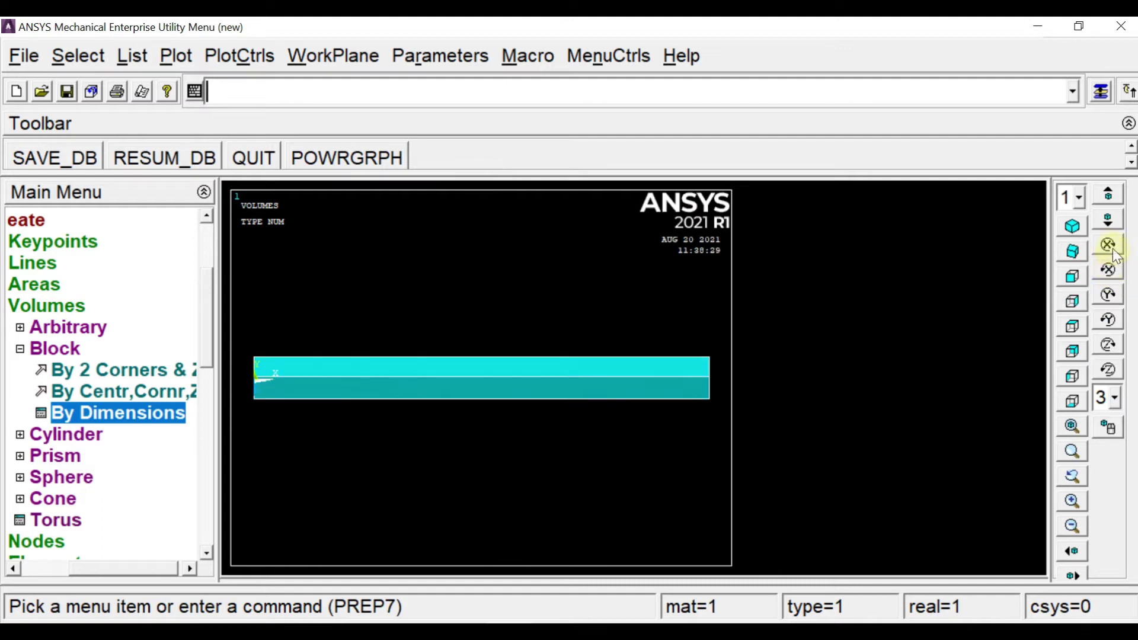
click(1108, 244)
click(1108, 244)
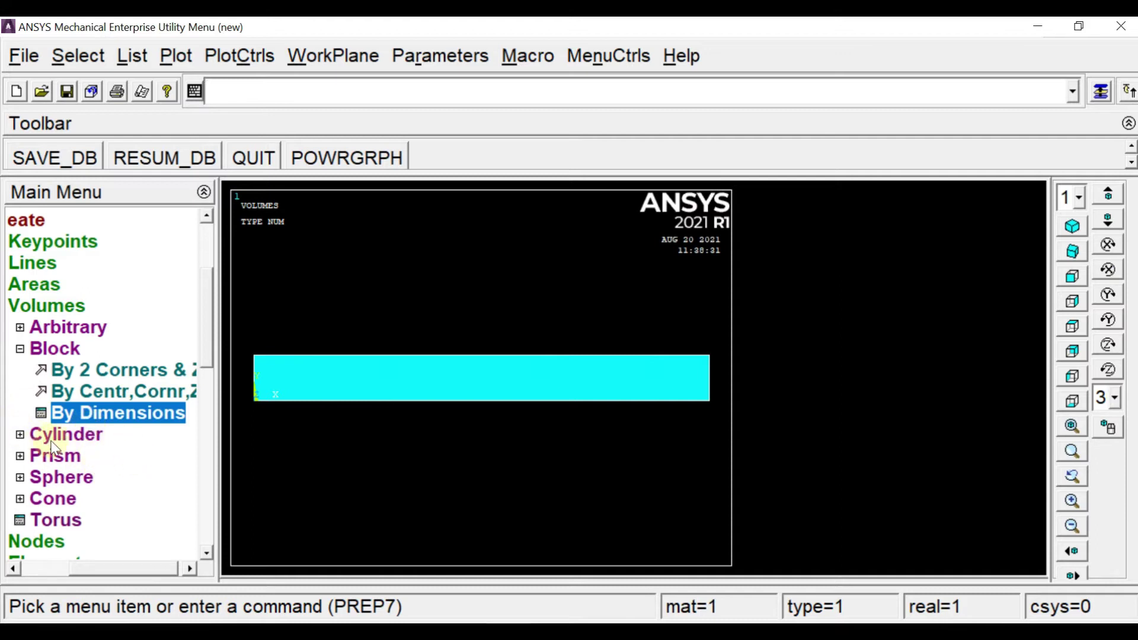
click(1074, 226)
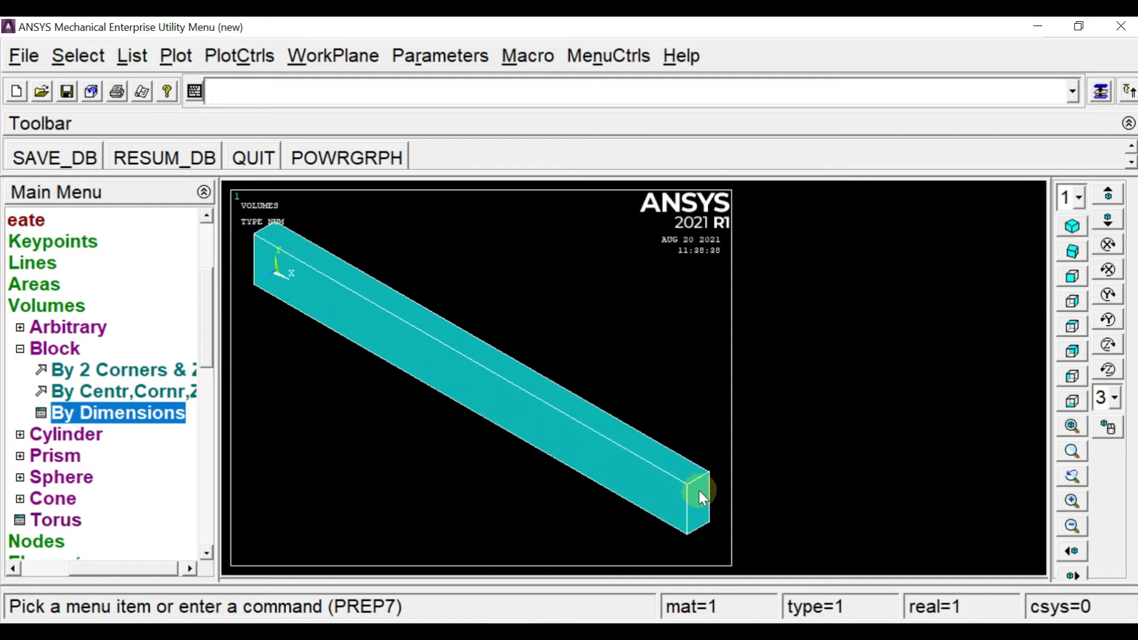
- Collapse the geometry creation menus and open the MeshTool
click(61, 351)
click(111, 309)
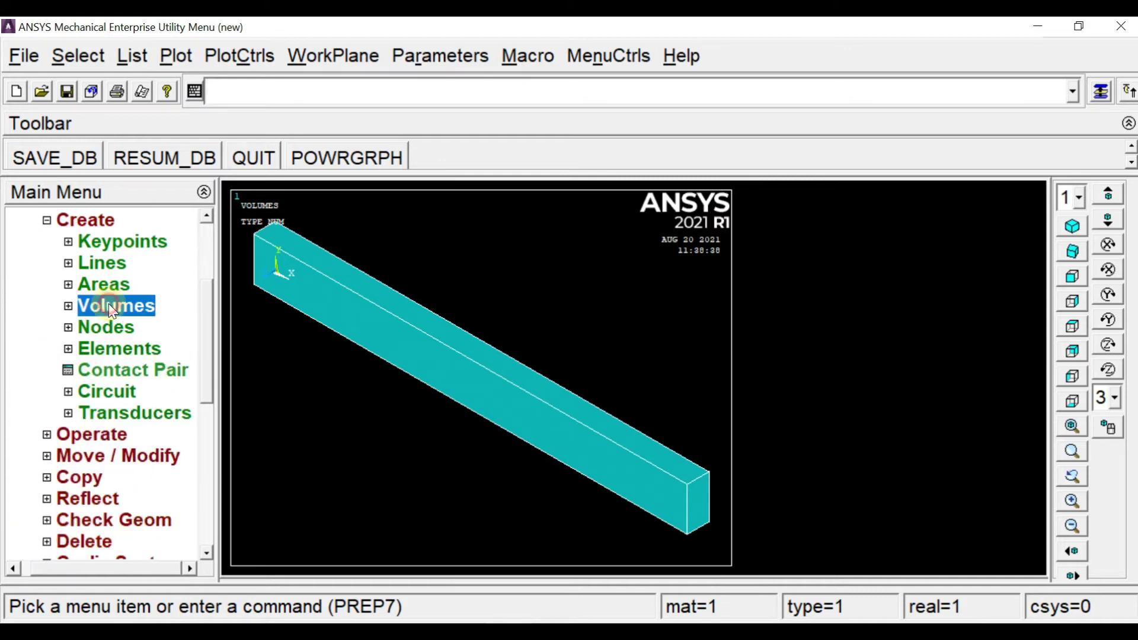
click(94, 221)
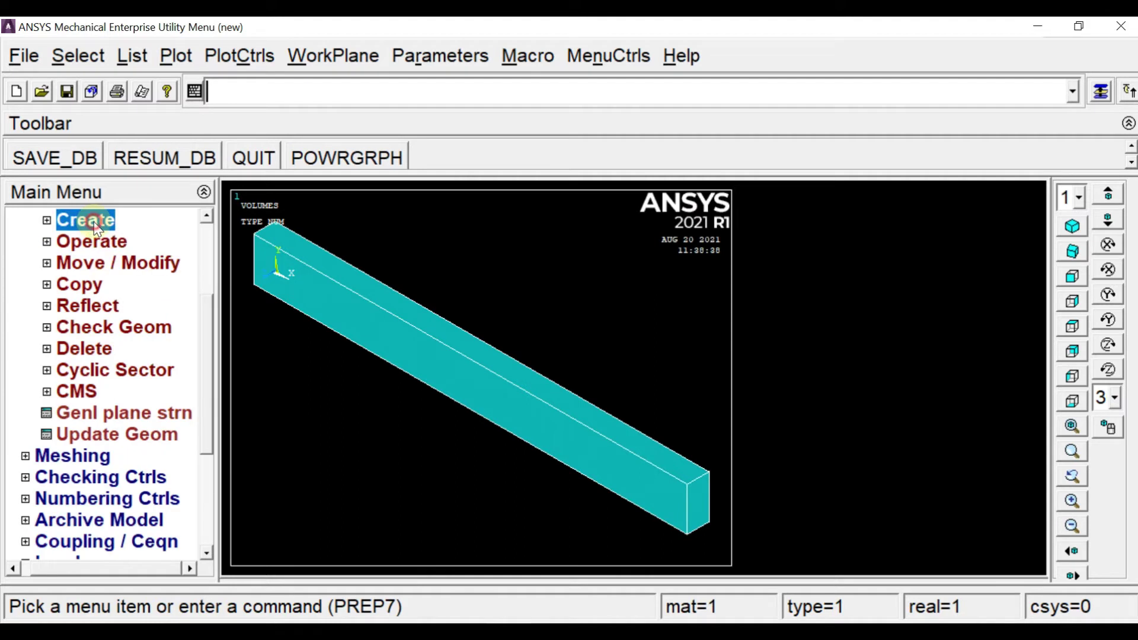
click(71, 456)
click(119, 307)
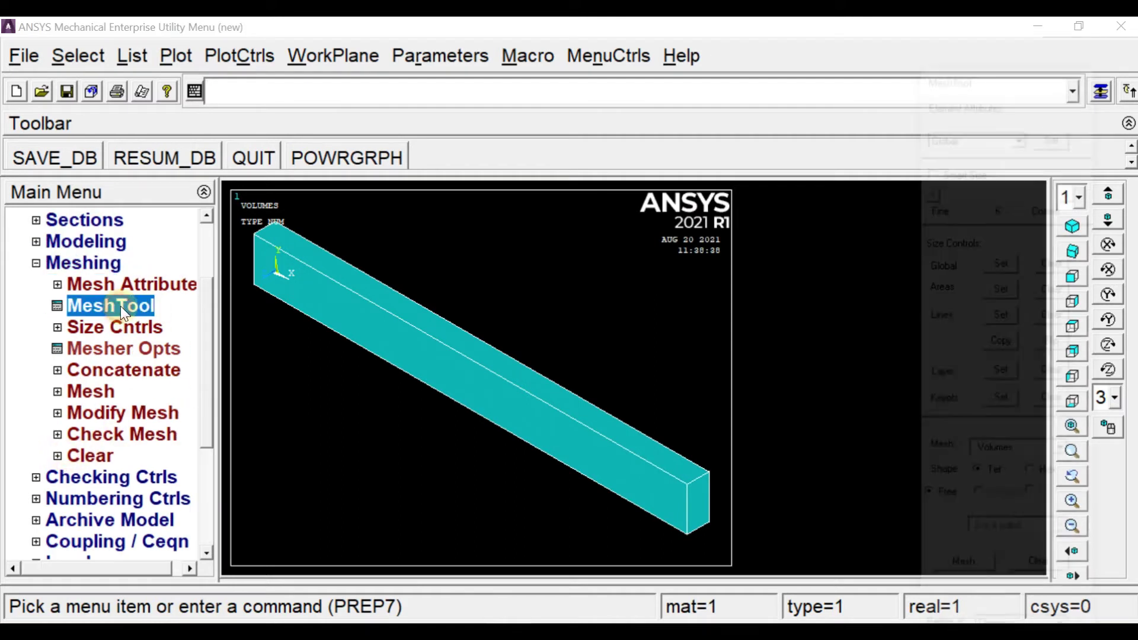
- Pick the four lengthwise beam edges for line element sizing and confirm
click(1003, 319)
click(625, 453)
click(640, 433)
click(613, 485)
click(615, 475)
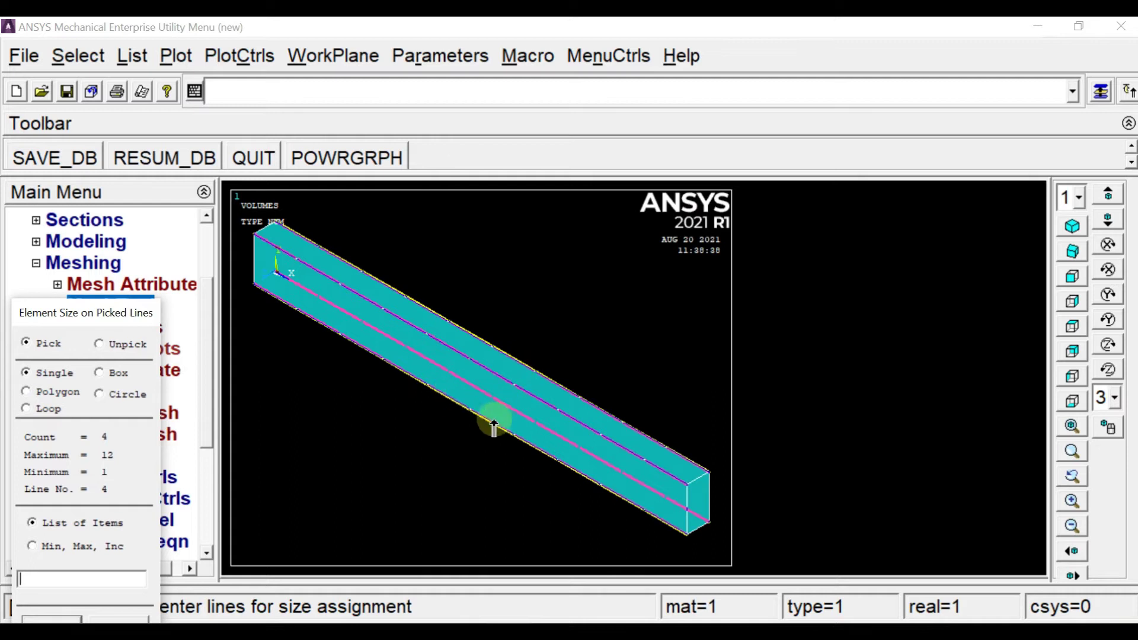
drag(105, 312, 124, 111)
click(73, 426)
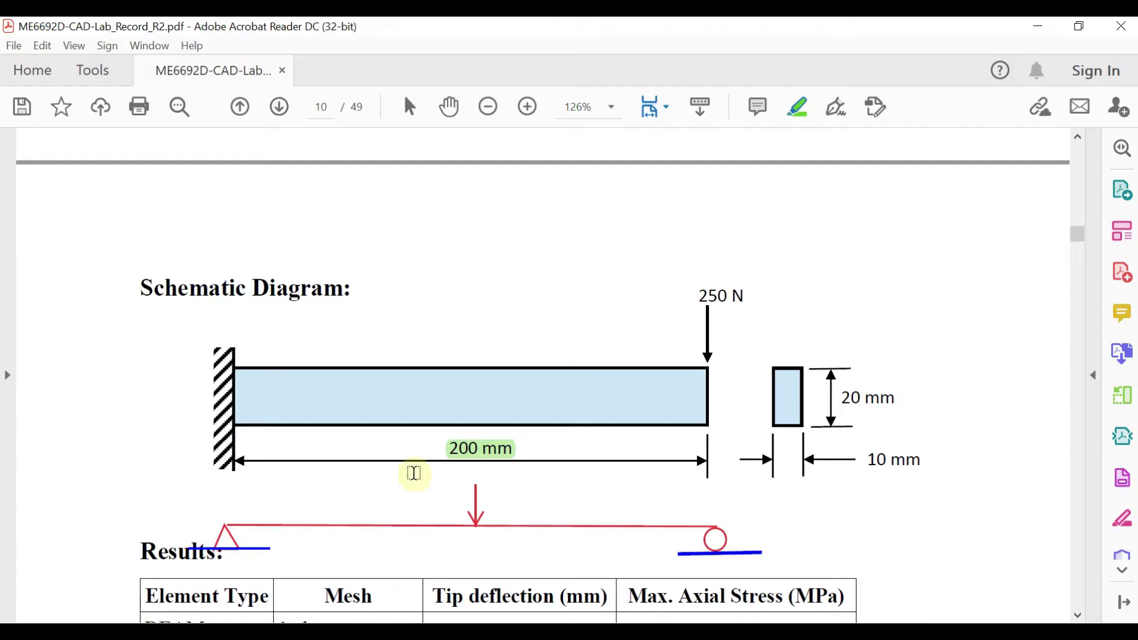
- Scroll the lab PDF from the beam schematic down to the mesh-case Results table
scroll(432, 462, down, 8)
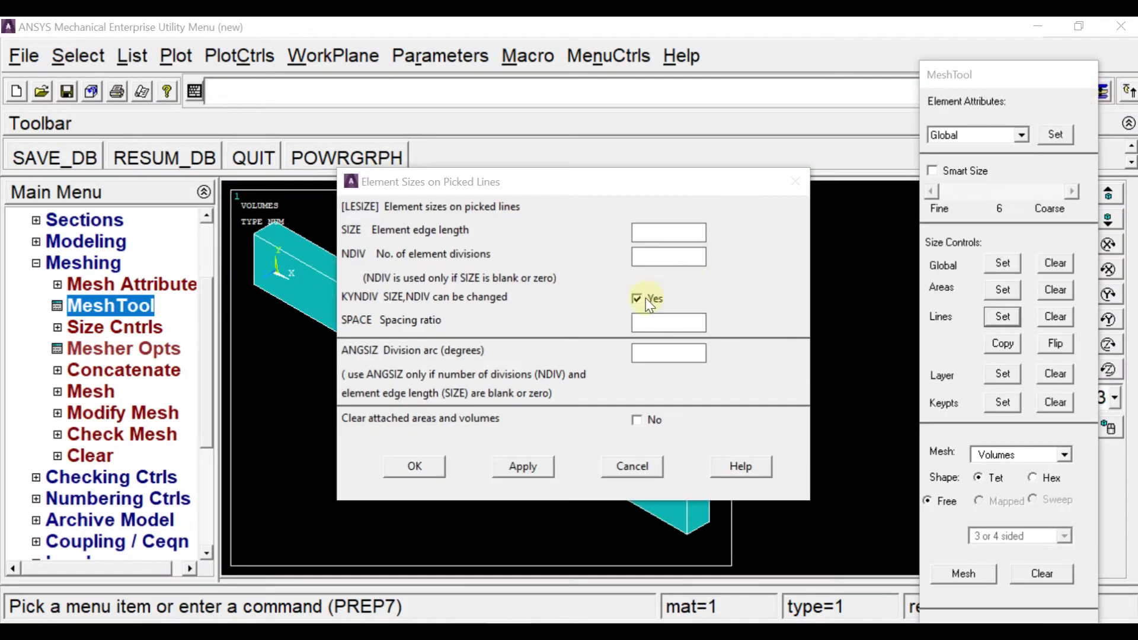
- Divide the four lengthwise beam edges into 4 elements each
click(664, 257)
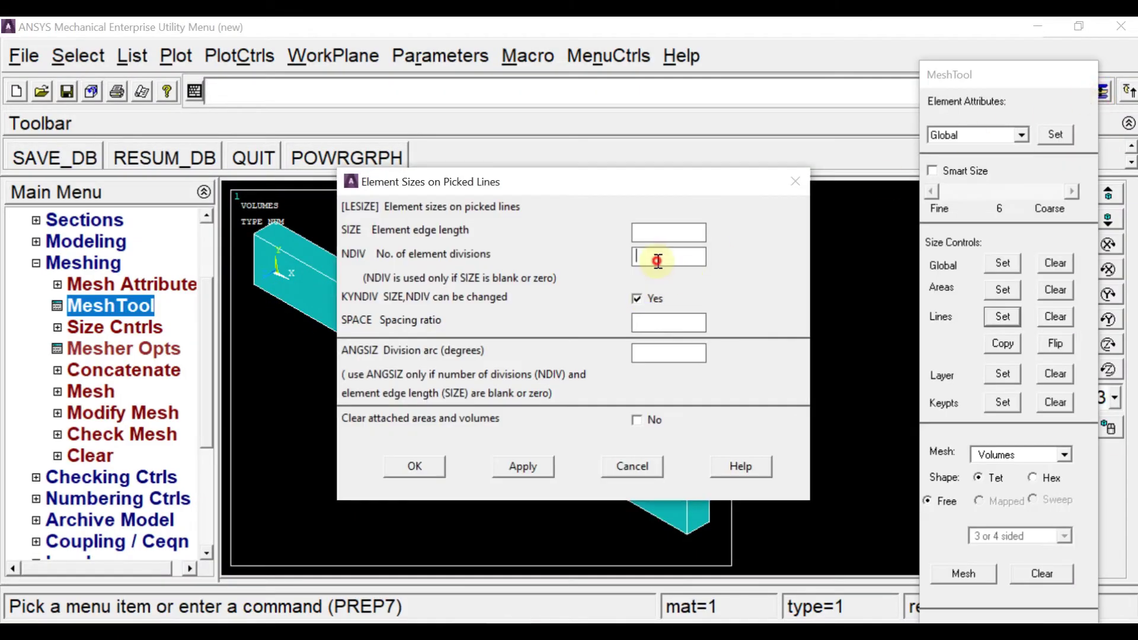
text(4)
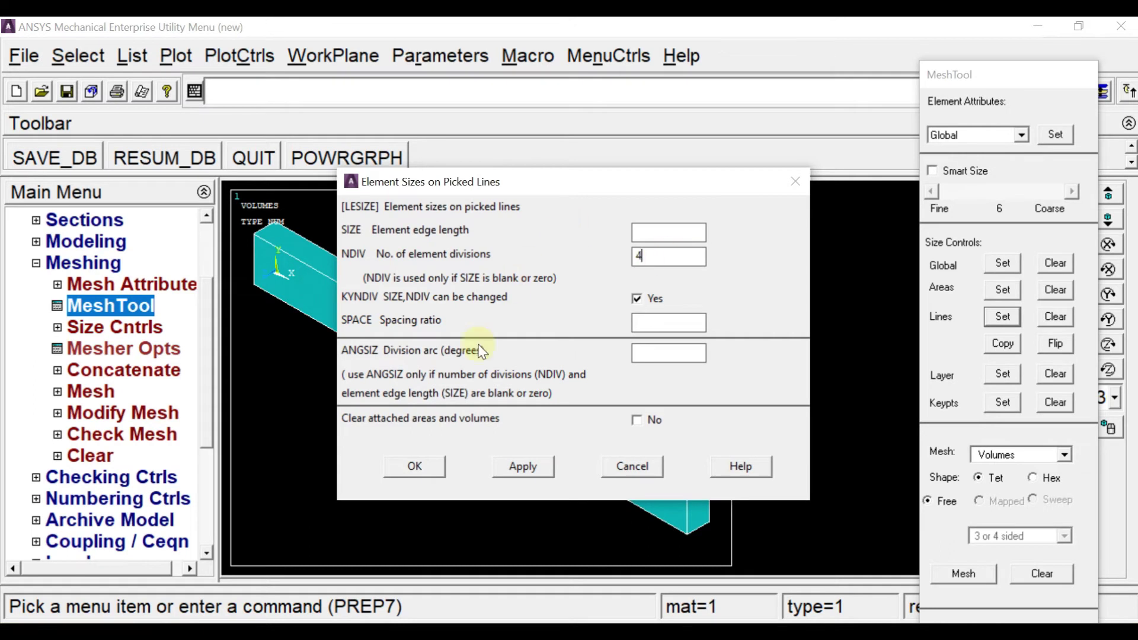
click(414, 466)
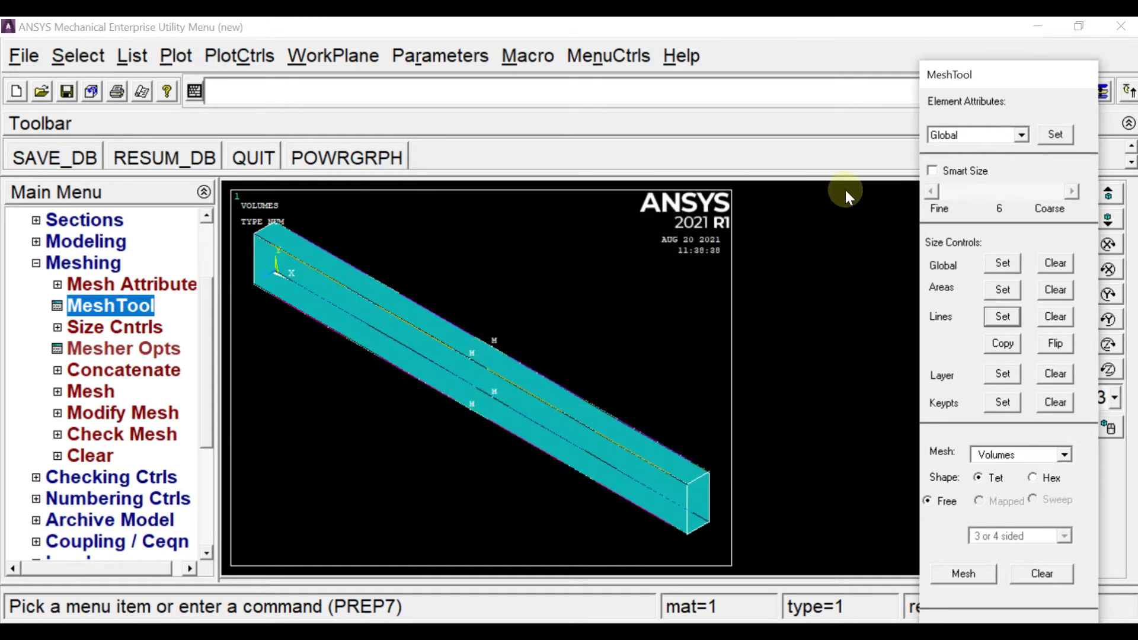
- Pick the eight end-face edges at both beam ends for line sizing
click(1003, 317)
click(699, 480)
click(708, 504)
click(702, 476)
click(704, 525)
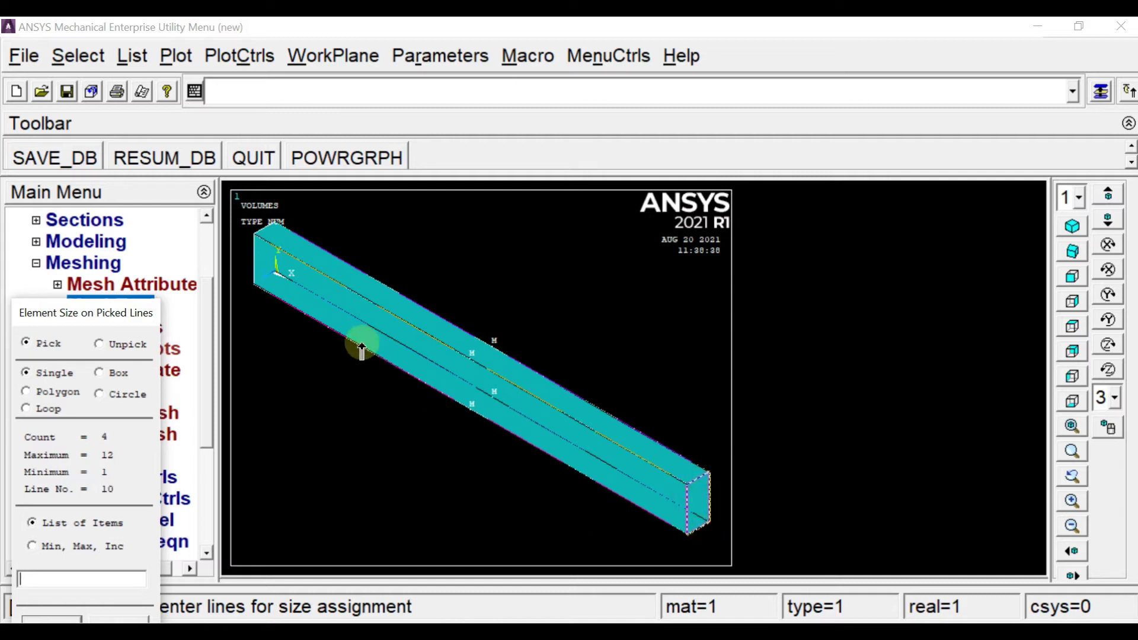
click(256, 283)
click(254, 261)
click(265, 229)
click(276, 236)
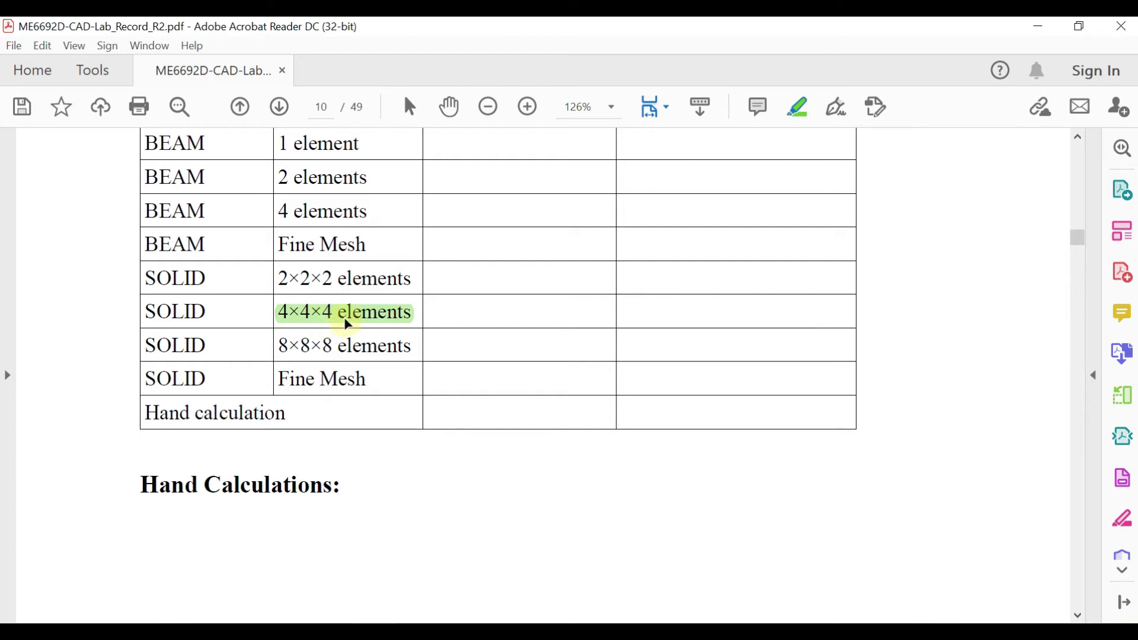
key(alt+Tab)
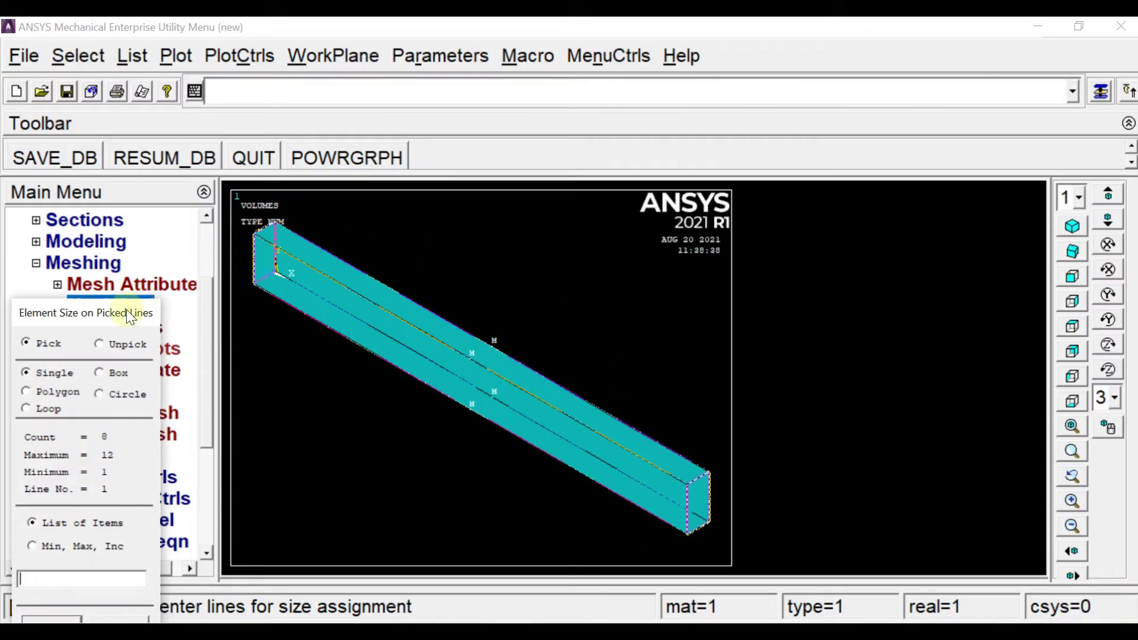
- Confirm the eight picked end-face edges and give them 4 divisions each
drag(121, 315, 143, 106)
click(77, 423)
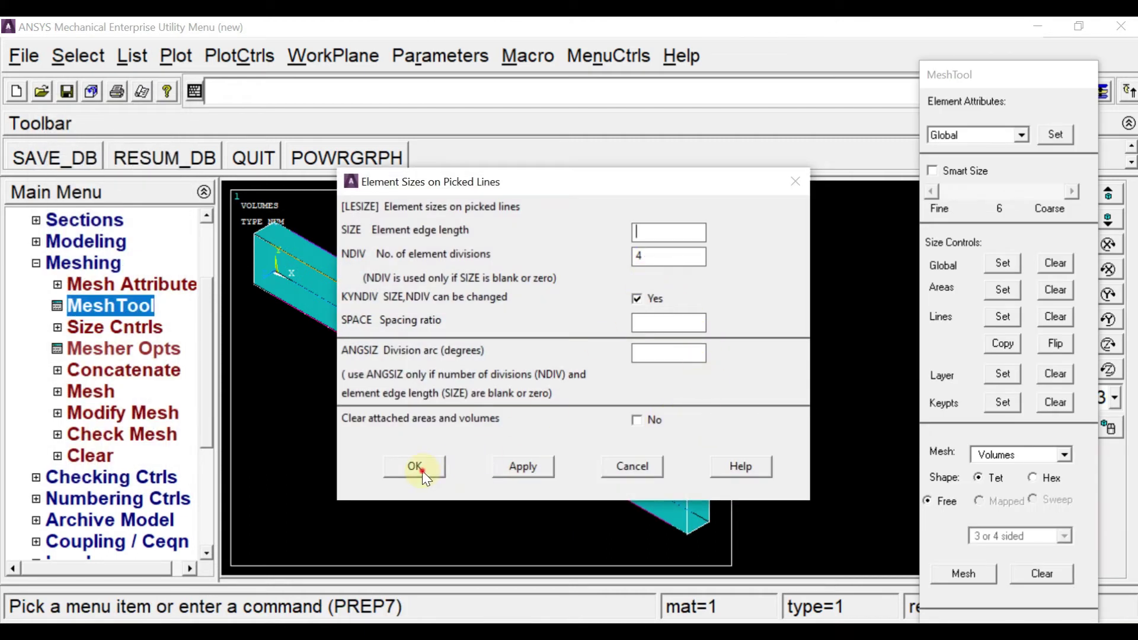
click(422, 471)
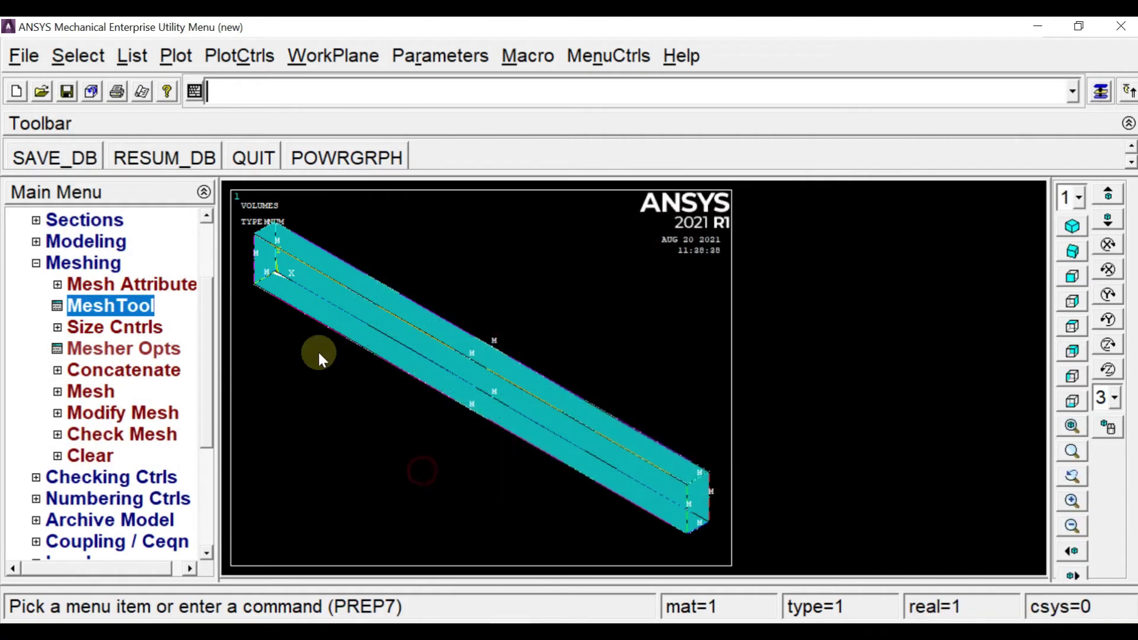
- Mesh the beam volume with mapped hex elements
click(1100, 91)
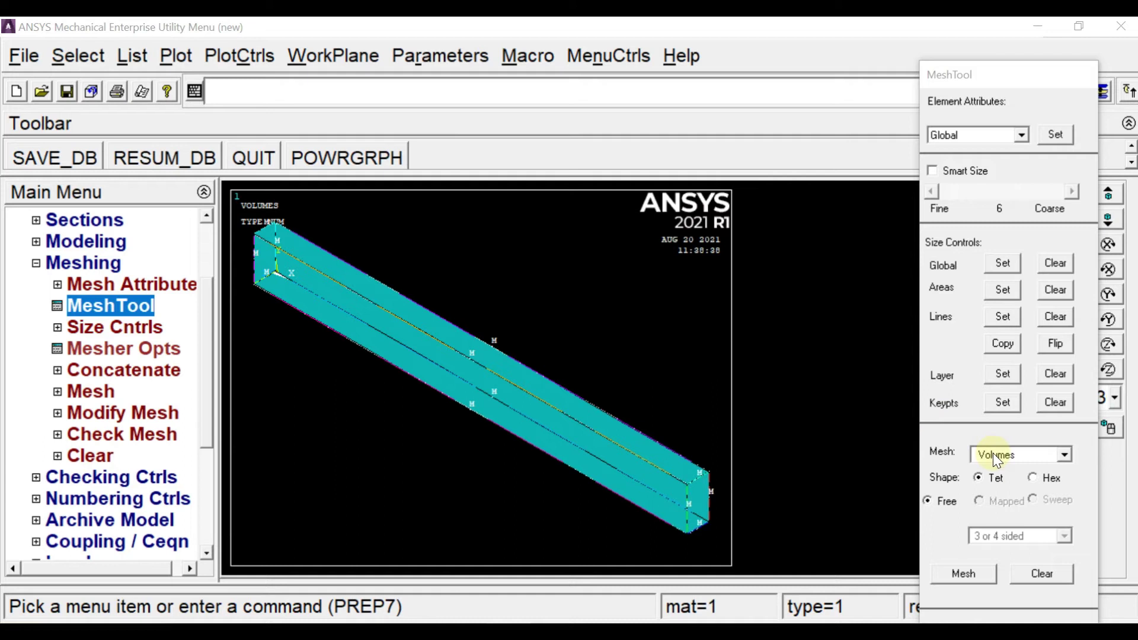
click(1033, 478)
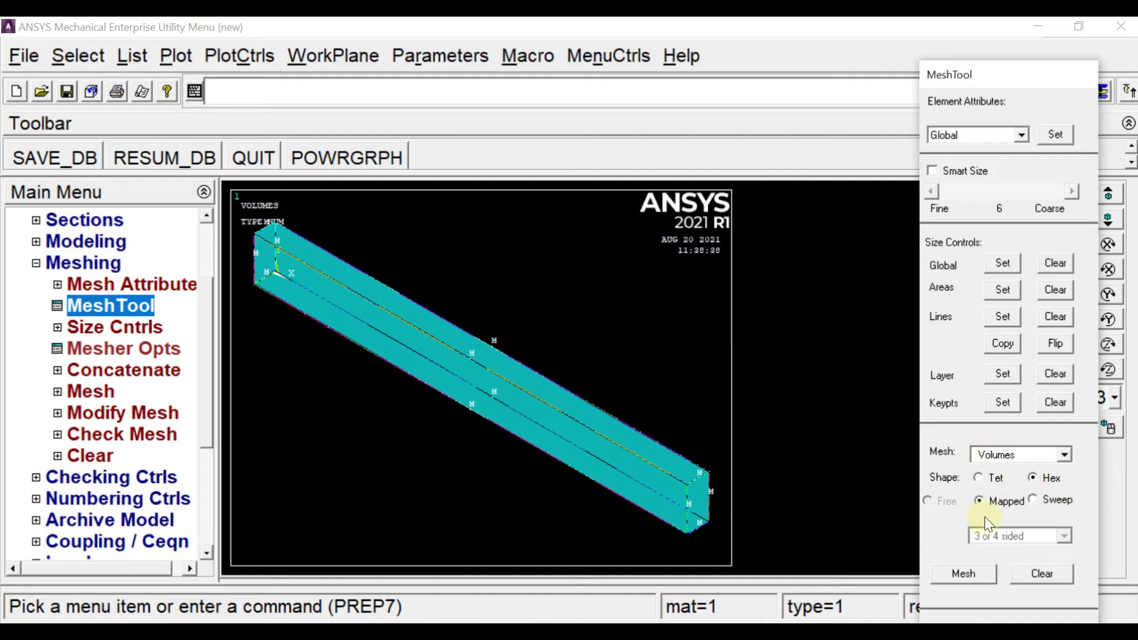
click(977, 577)
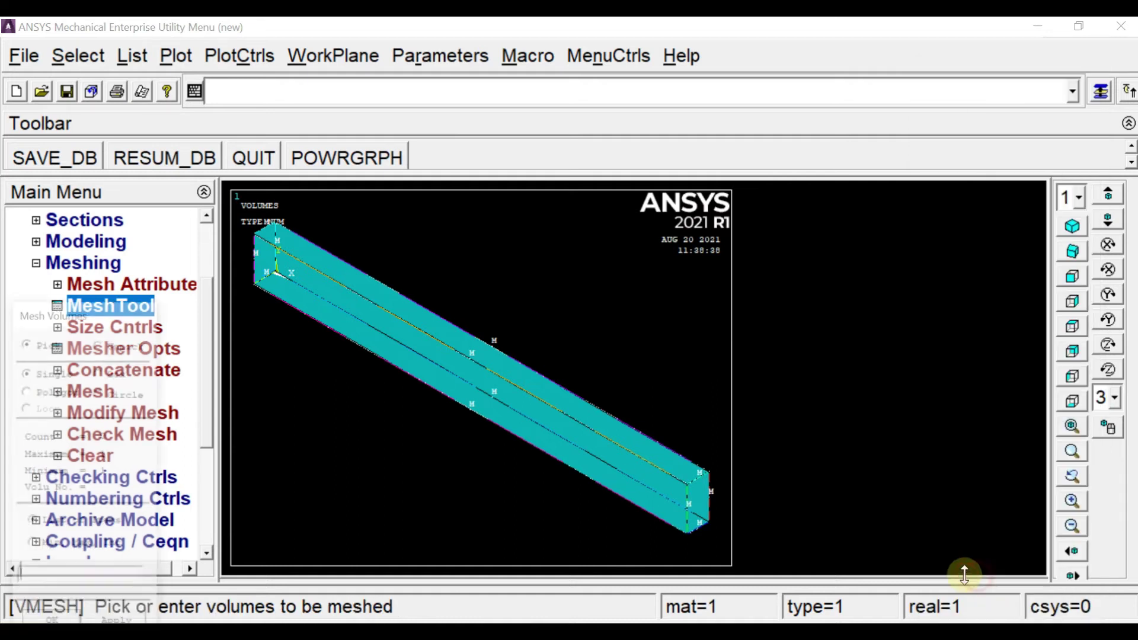
click(601, 463)
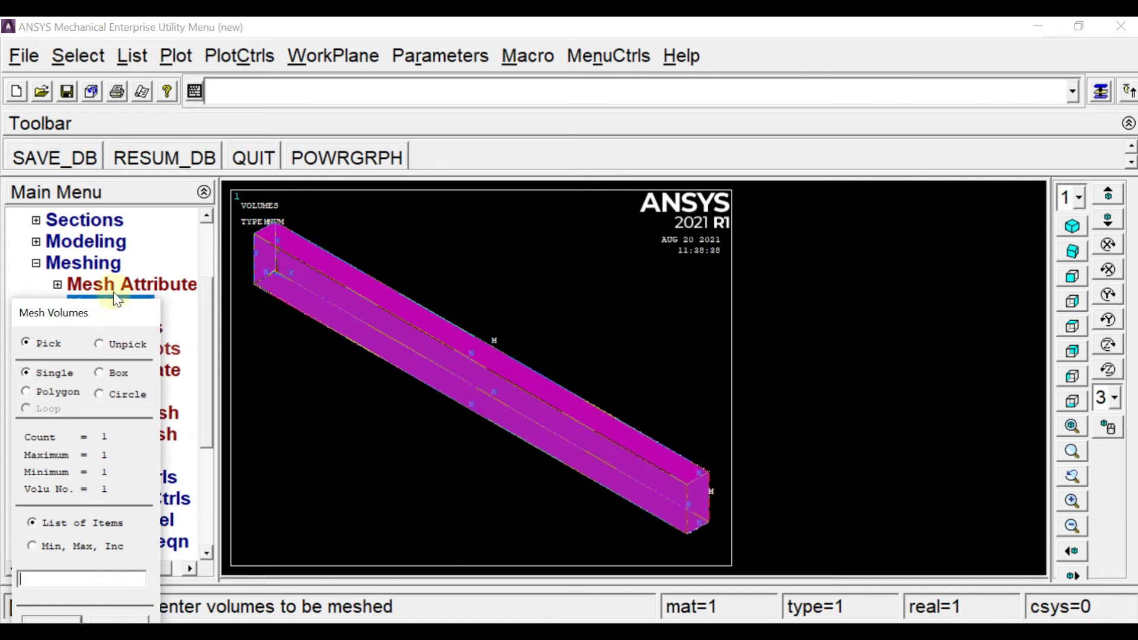
drag(111, 310, 140, 154)
click(65, 469)
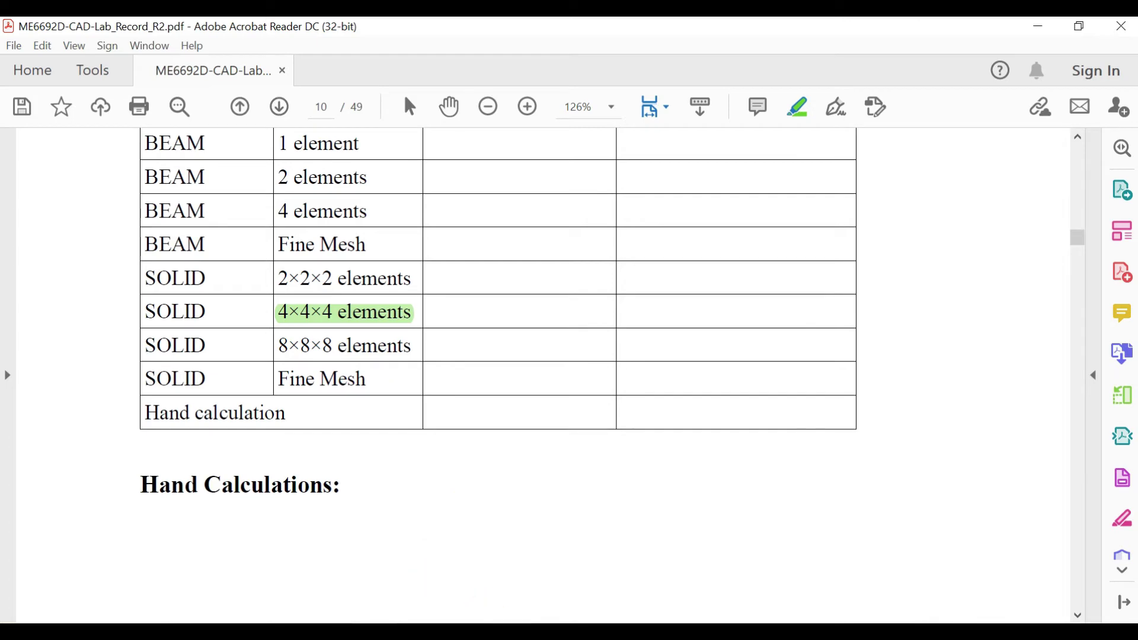
key(alt+Tab)
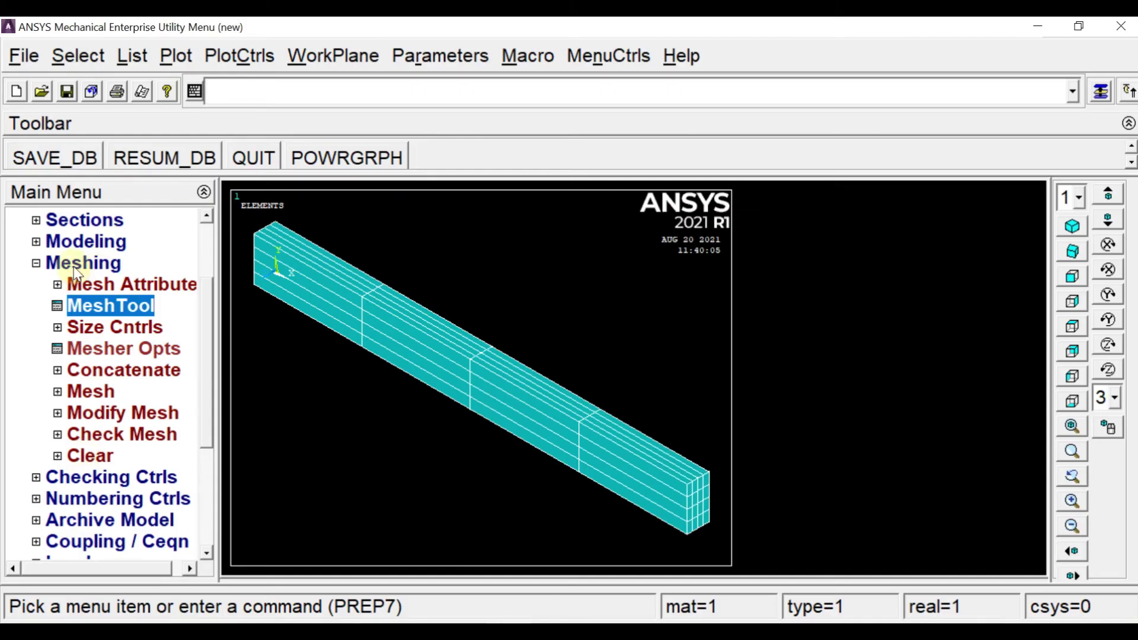
- Start a new Static analysis
click(76, 264)
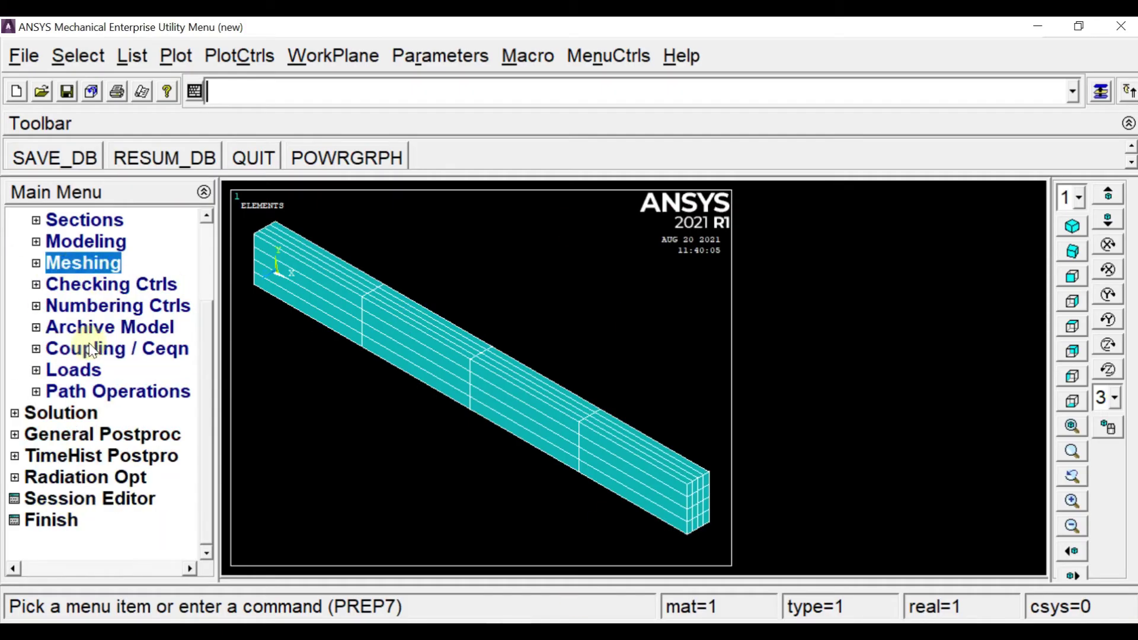
click(59, 414)
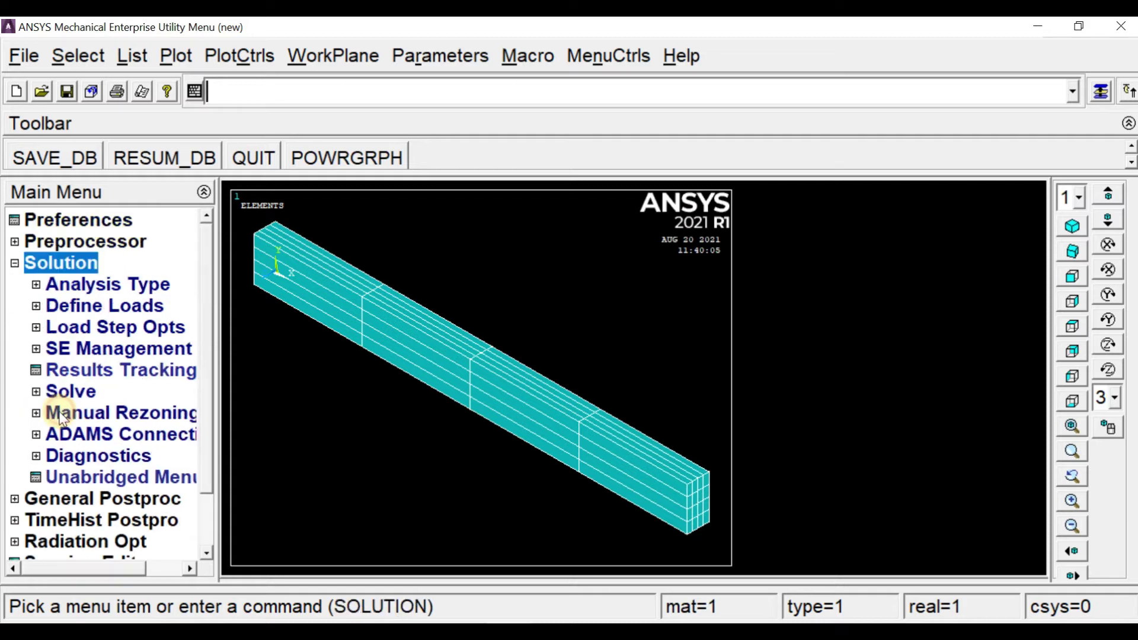
click(94, 286)
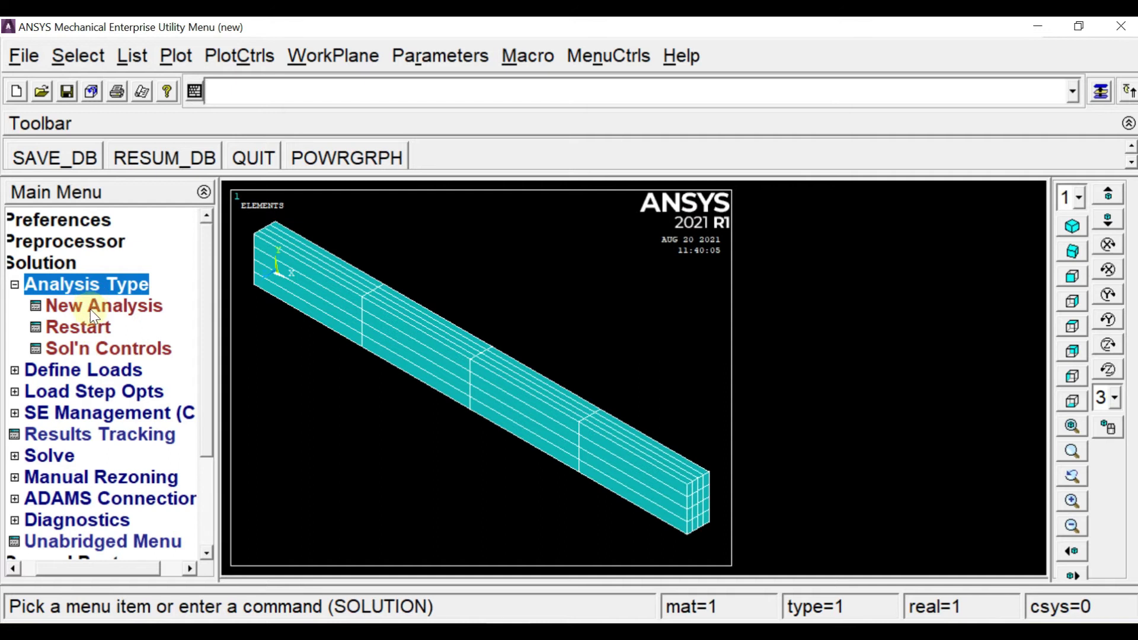
click(92, 313)
click(445, 436)
- Bring up the structural displacement constraint options under Define Loads
click(86, 372)
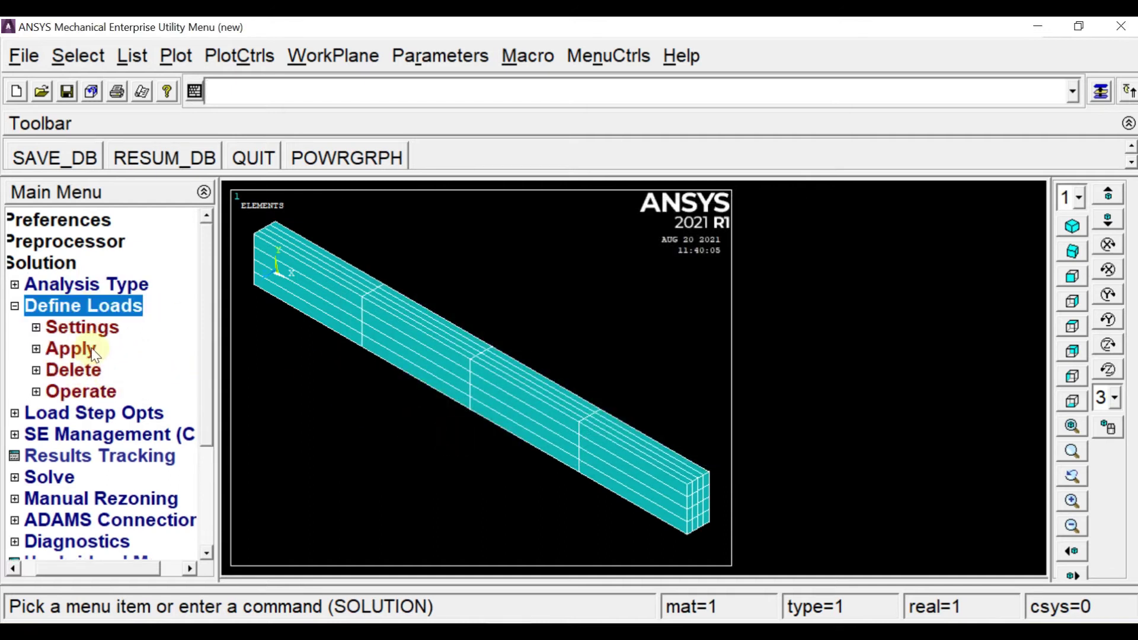
click(69, 353)
click(82, 371)
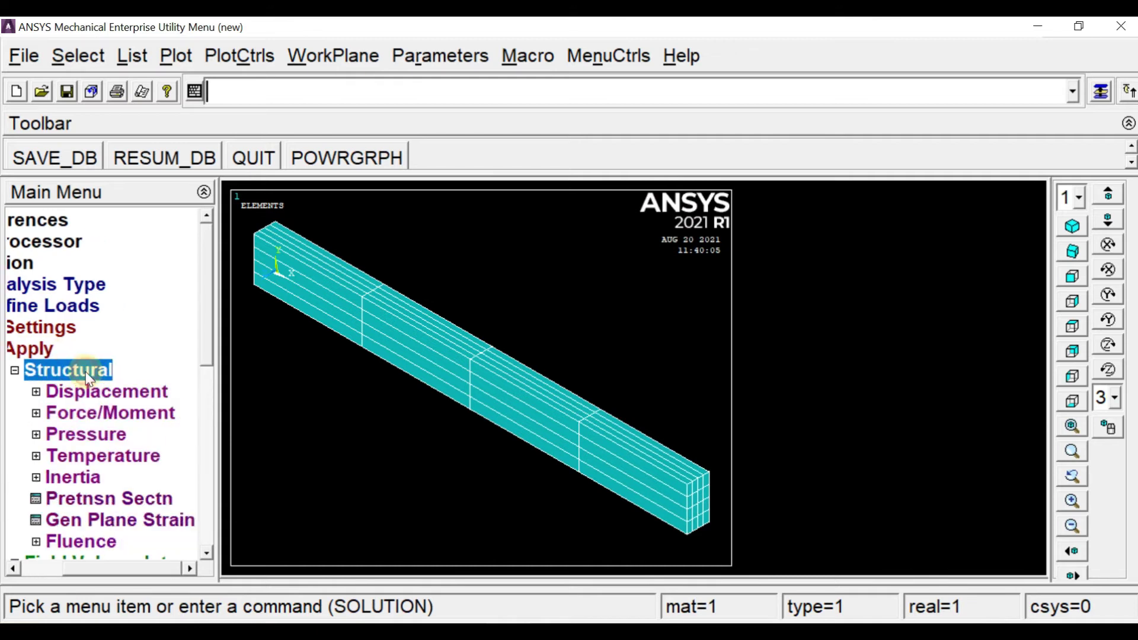
click(103, 396)
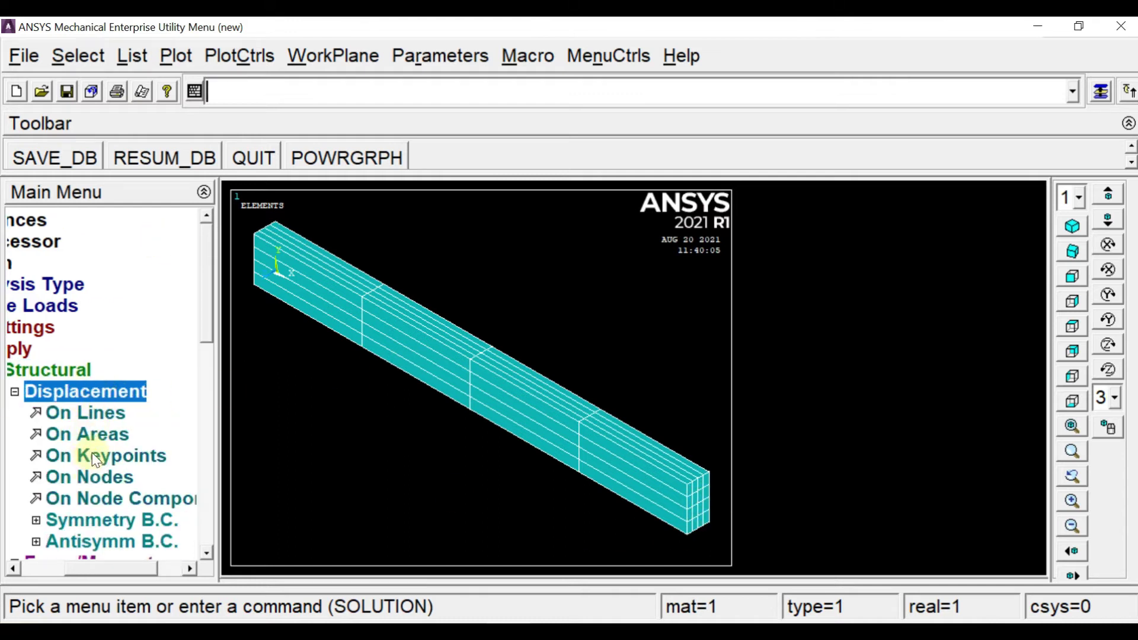
- Restrain UY on the beam's right end face
click(99, 435)
drag(126, 149, 128, 127)
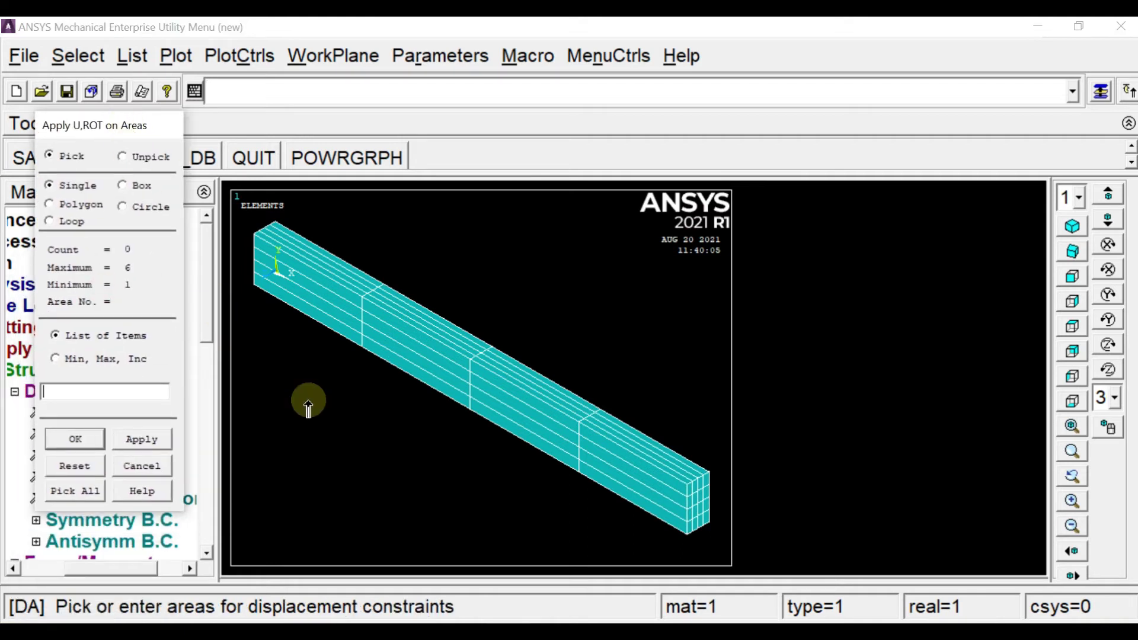
click(81, 392)
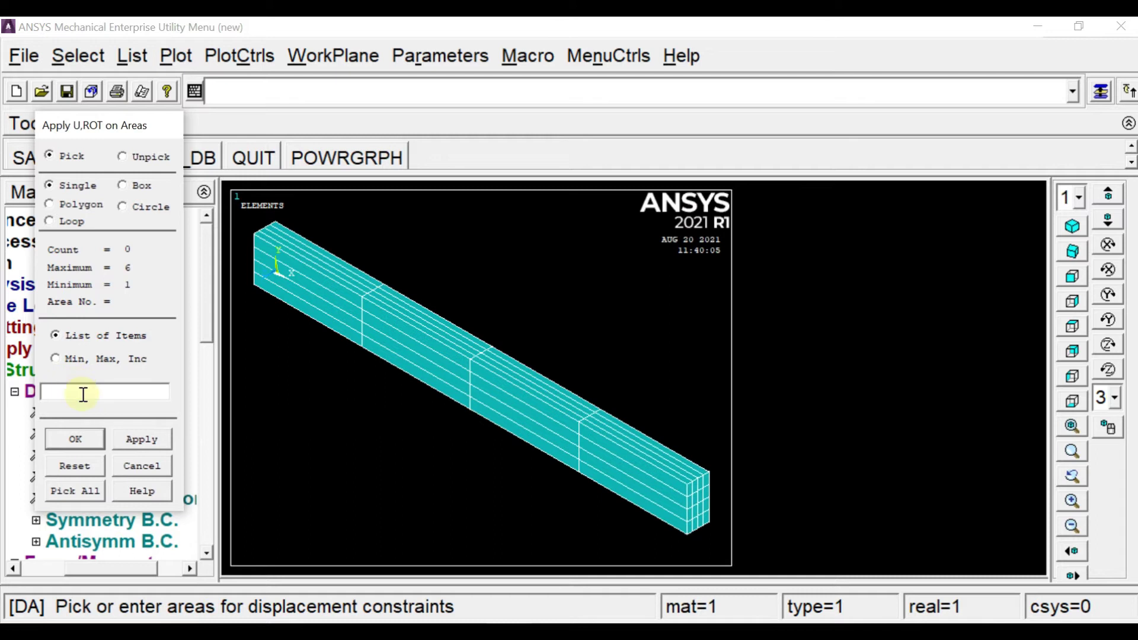
click(694, 513)
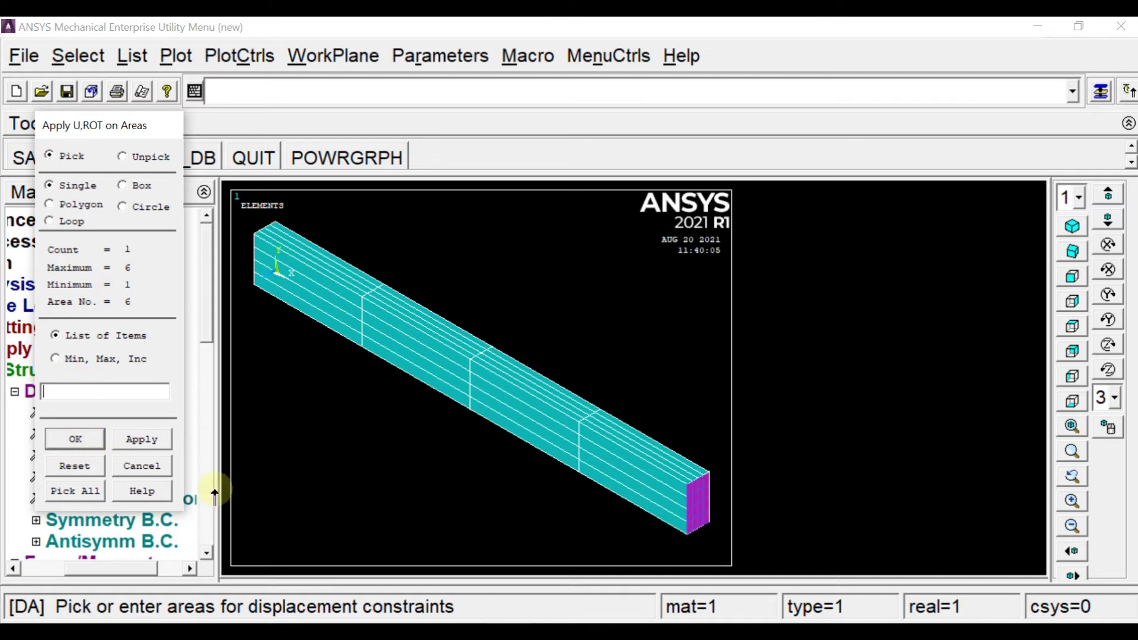
click(75, 439)
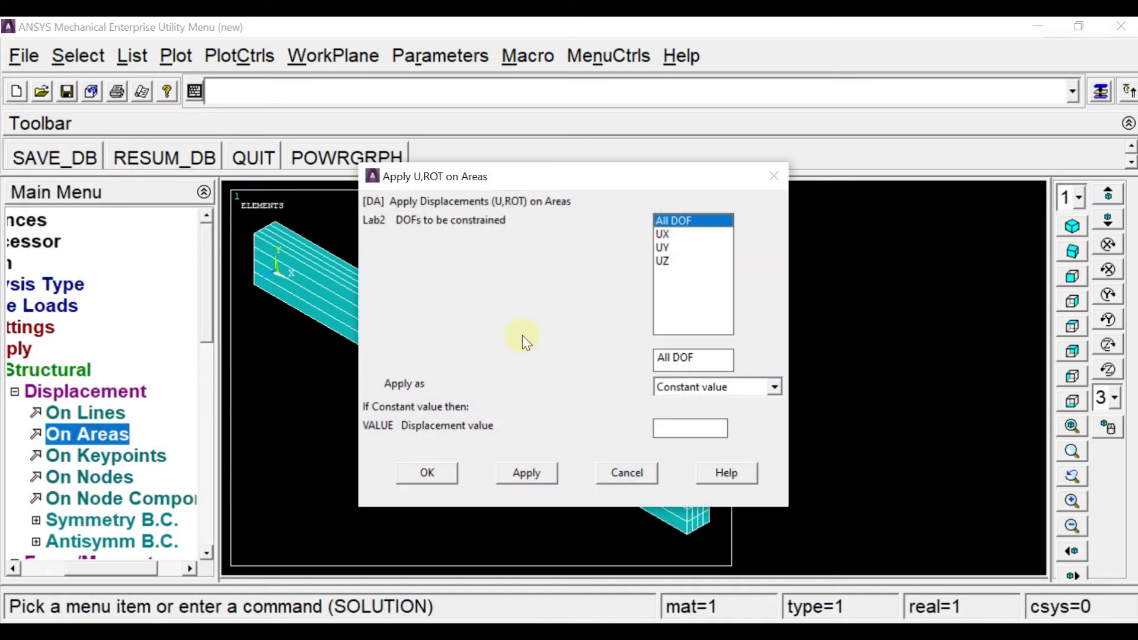
click(677, 247)
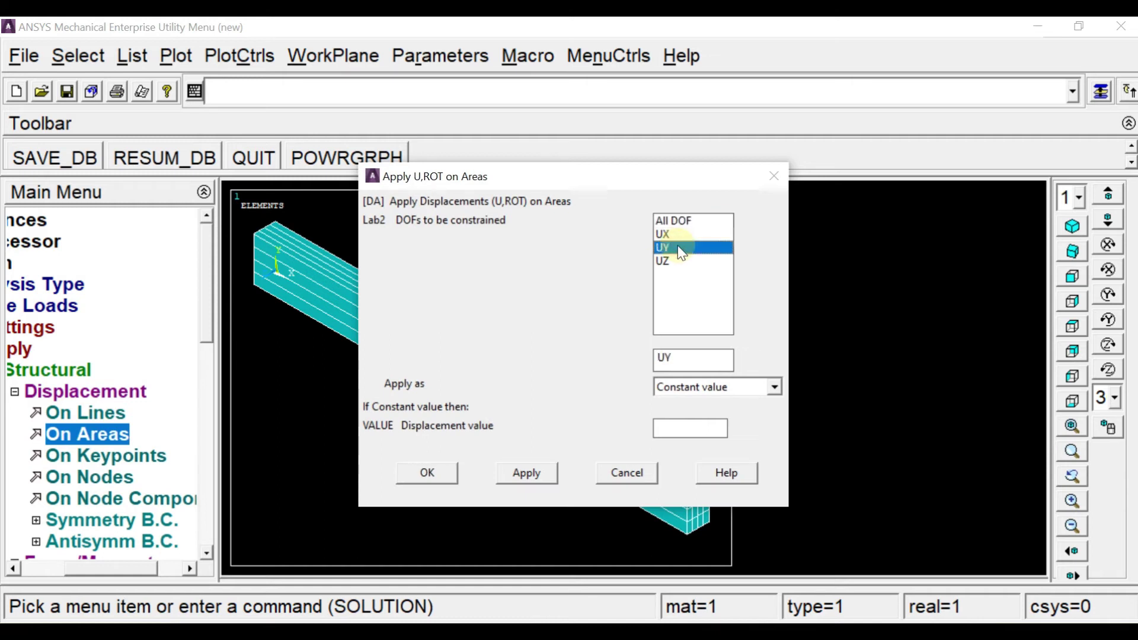
click(677, 259)
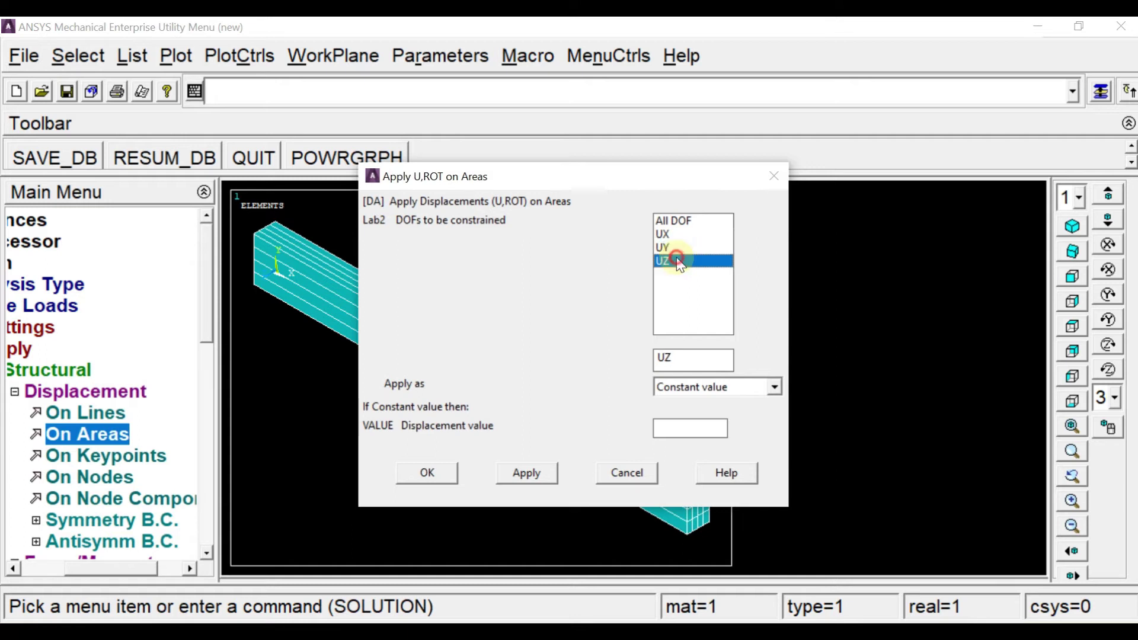
click(678, 247)
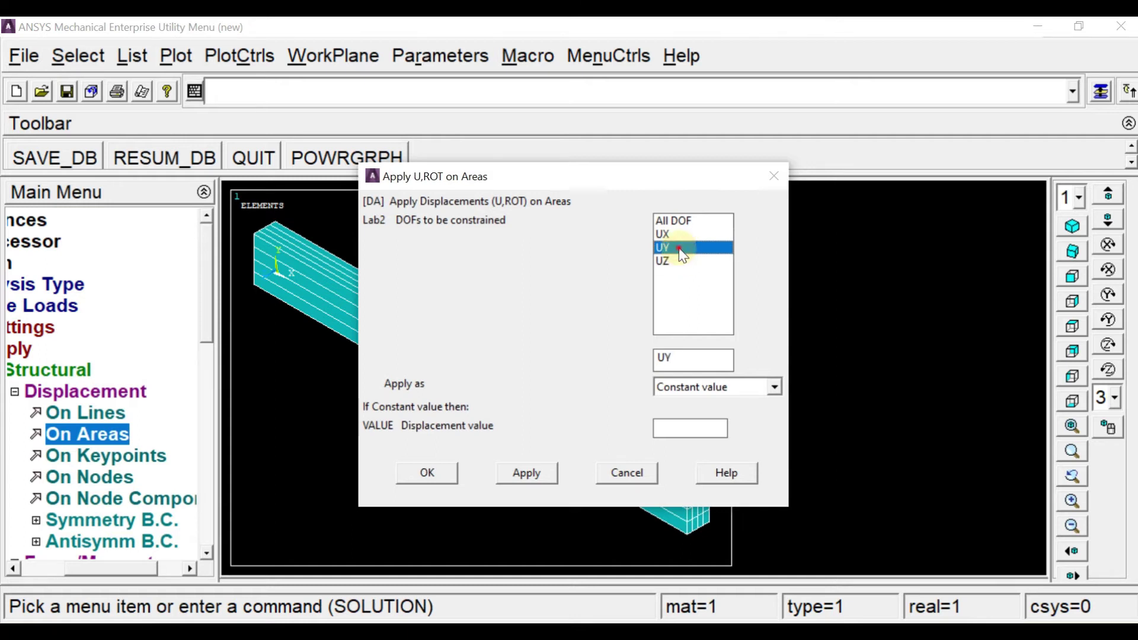
click(681, 261)
click(682, 248)
click(422, 474)
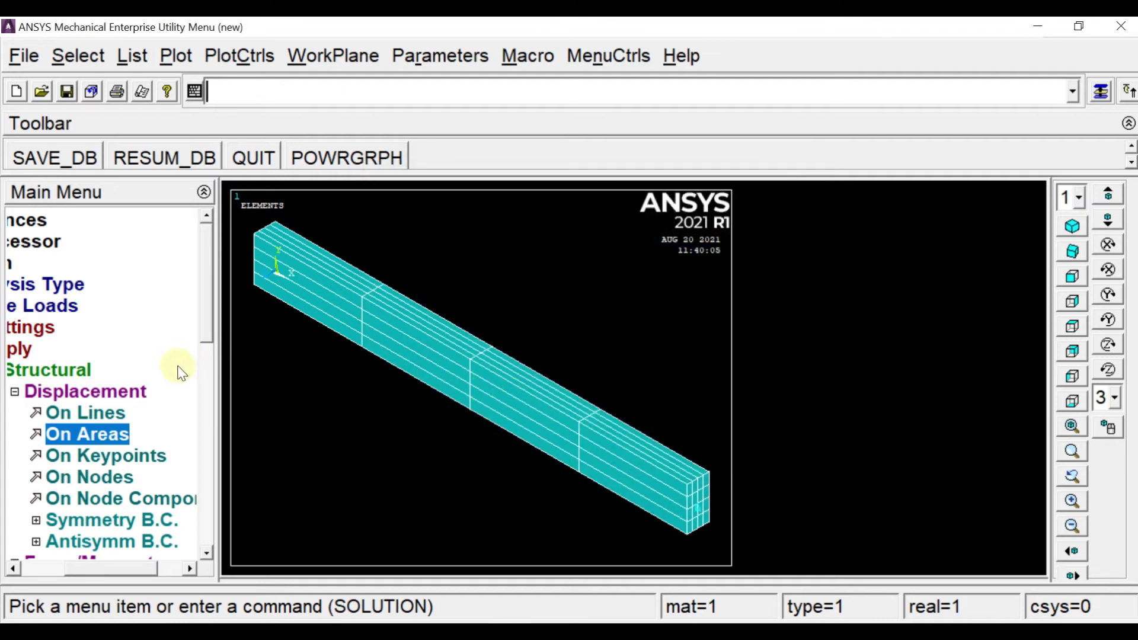
- Fix the beam's left end face in all degrees of freedom
click(119, 433)
click(268, 264)
drag(105, 325, 119, 158)
click(56, 460)
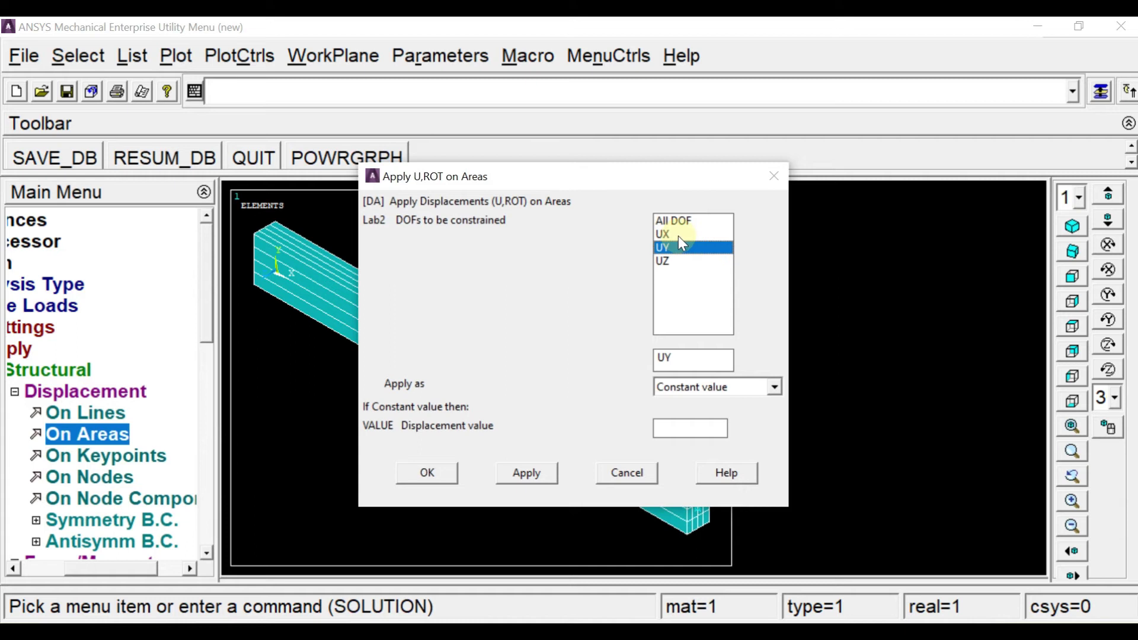
click(679, 221)
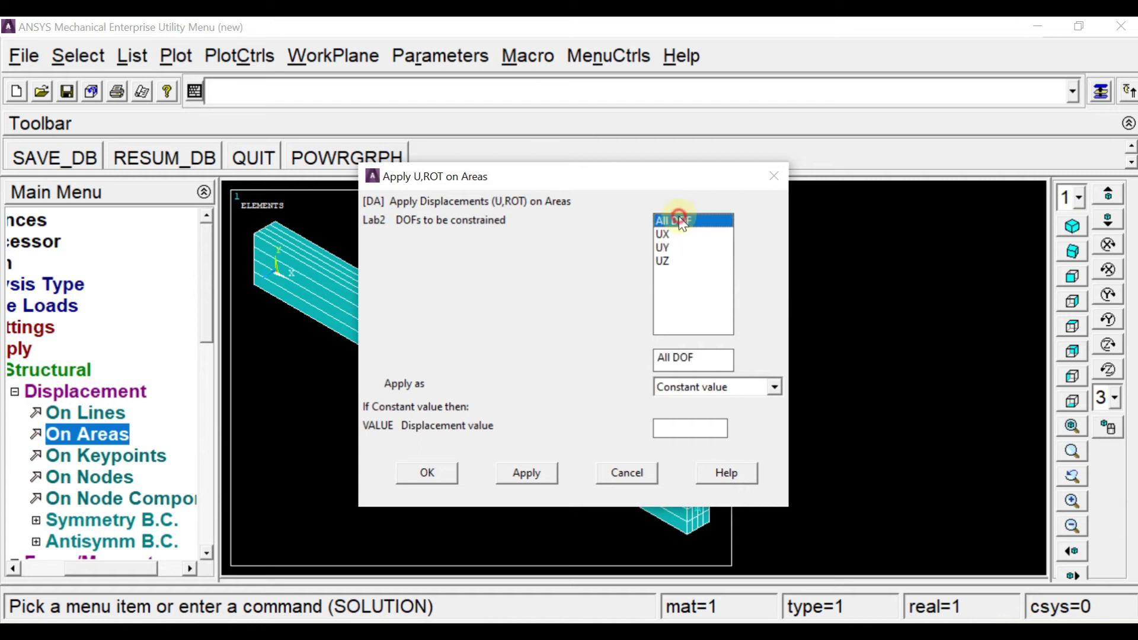
click(427, 473)
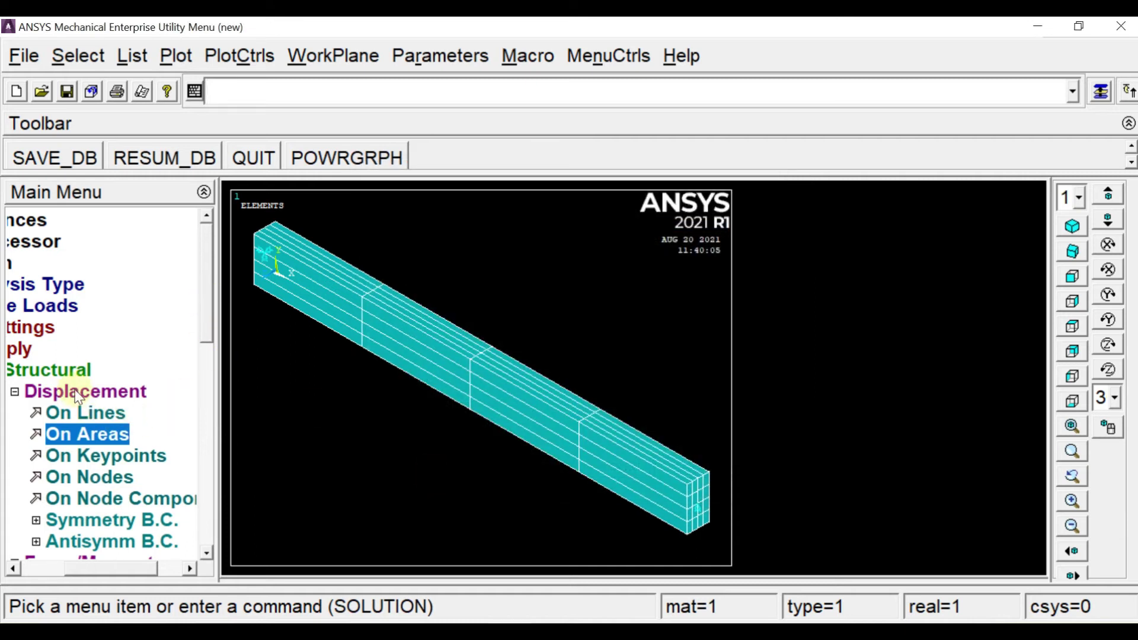
click(69, 394)
- Start a nodal force and pick a mid-span top node in front view
click(94, 414)
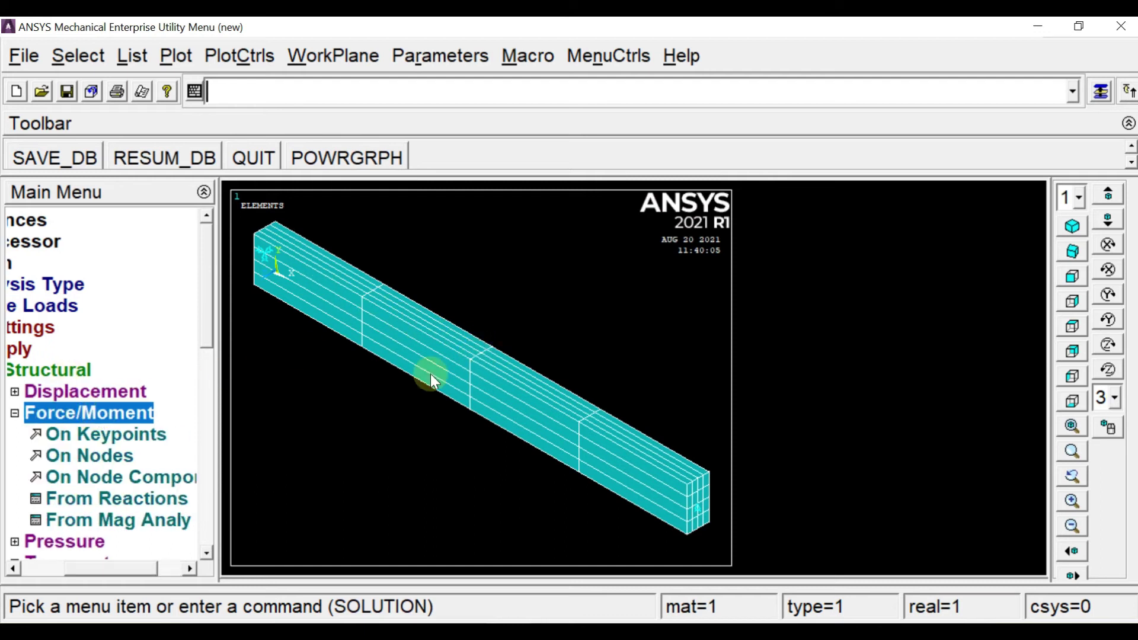
click(86, 461)
drag(86, 247, 93, 160)
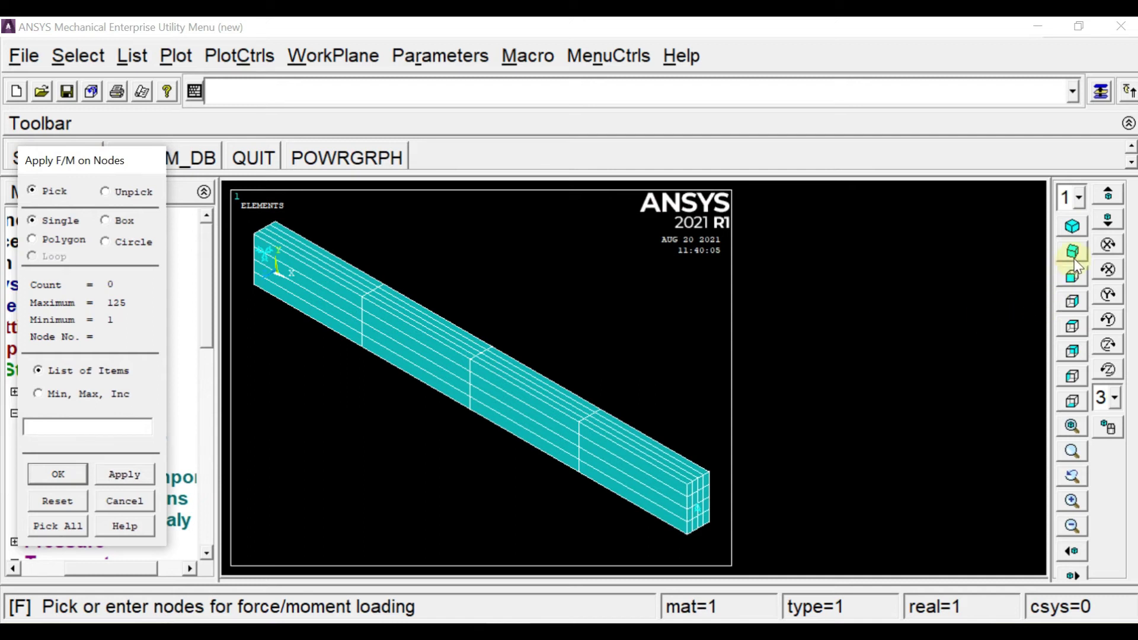
click(1073, 277)
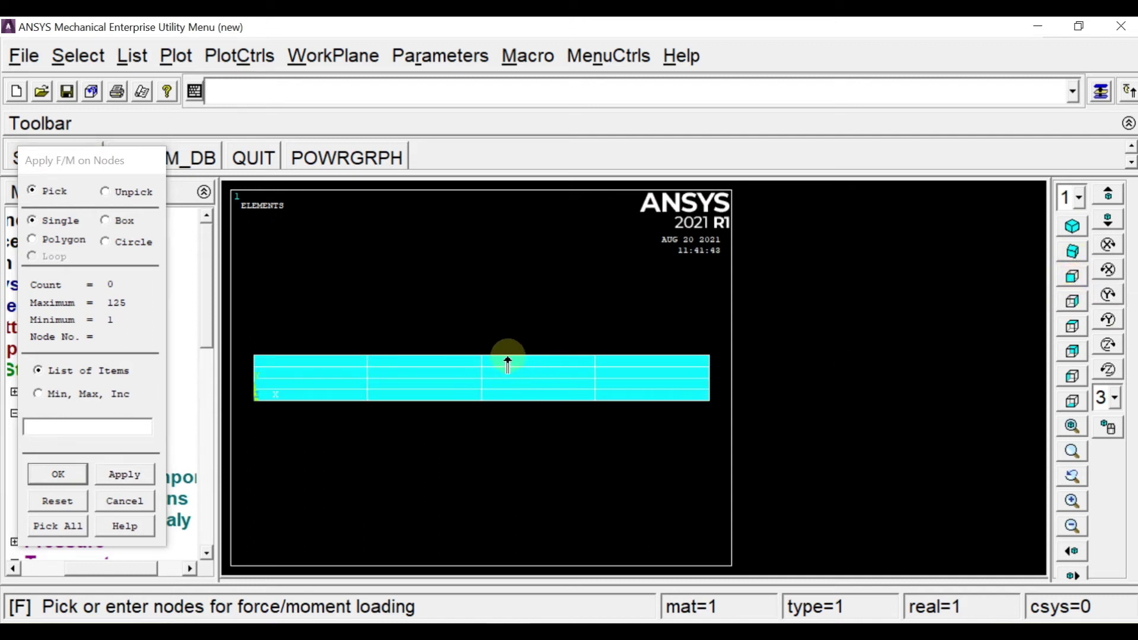
click(480, 357)
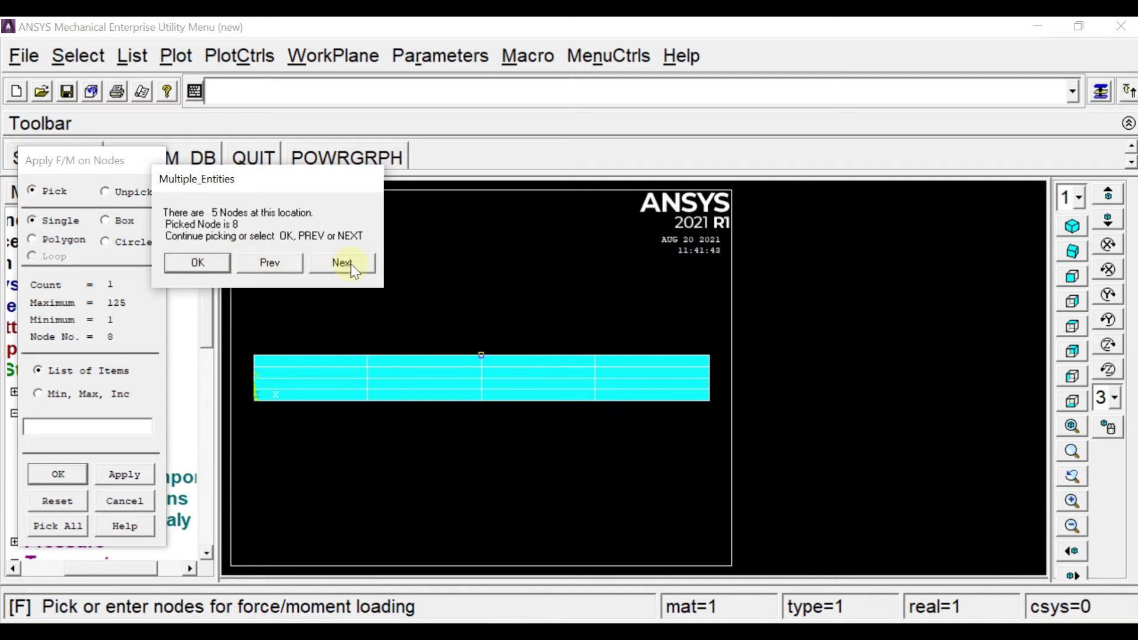
click(199, 263)
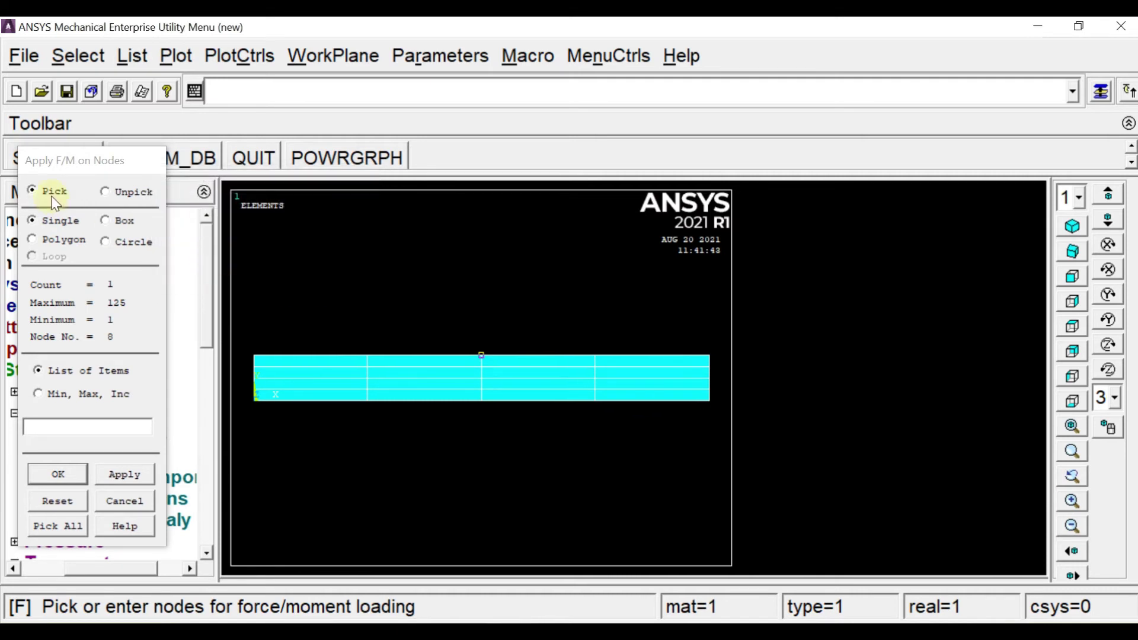
- Replace that pick with a box selection of all five mid-span top nodes and confirm
click(104, 222)
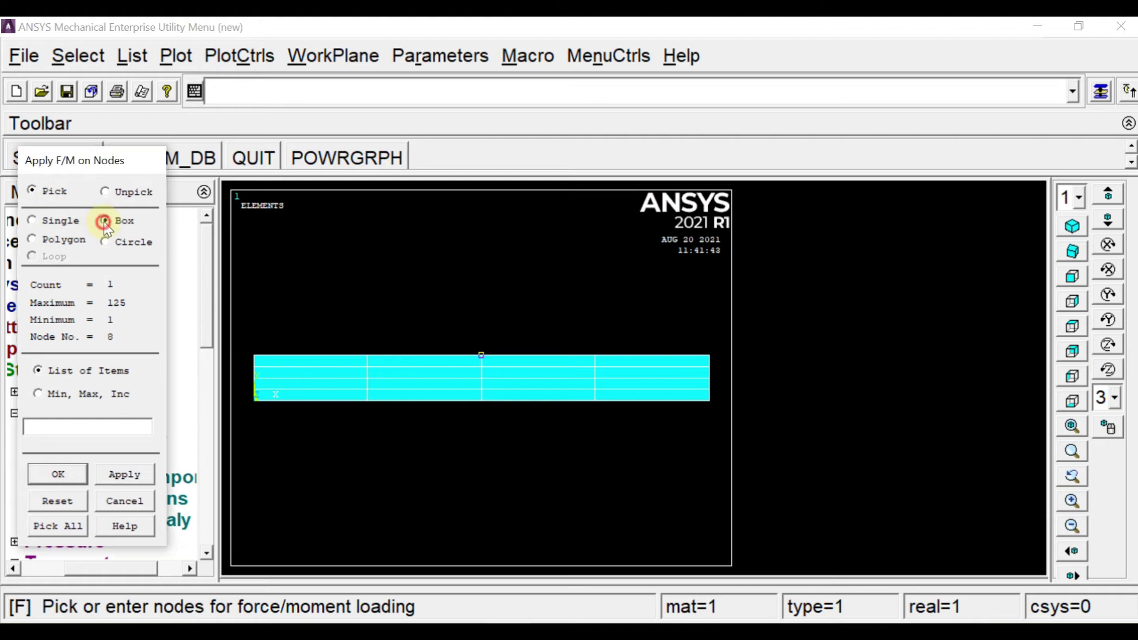
click(104, 191)
drag(457, 335, 501, 359)
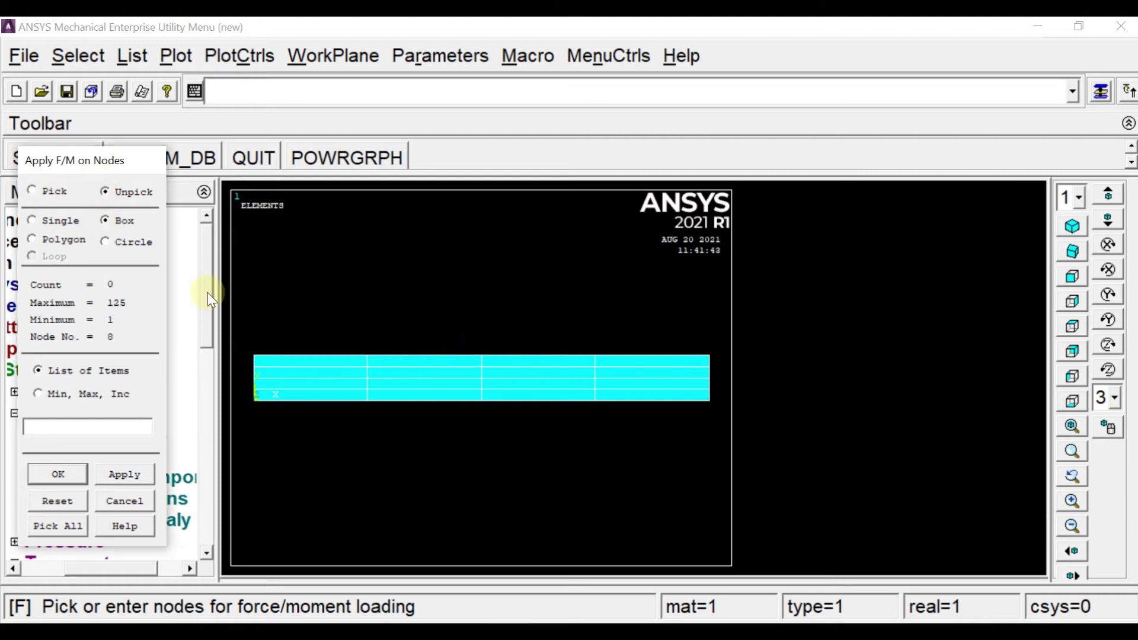
right_click(603, 287)
drag(470, 340, 493, 377)
click(1071, 226)
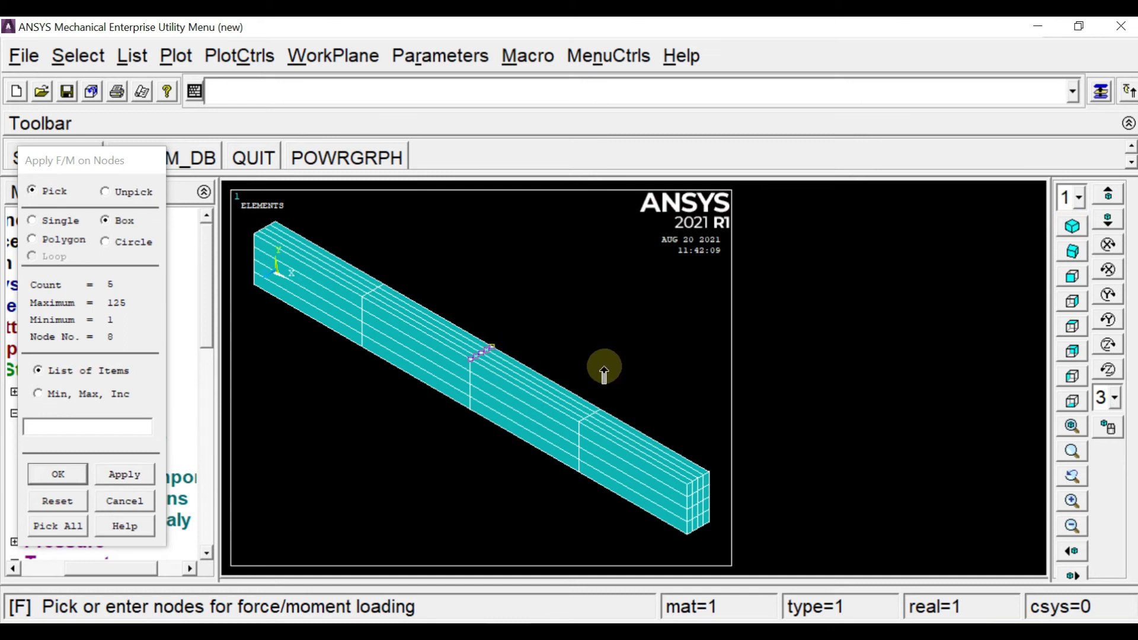
drag(96, 168, 101, 159)
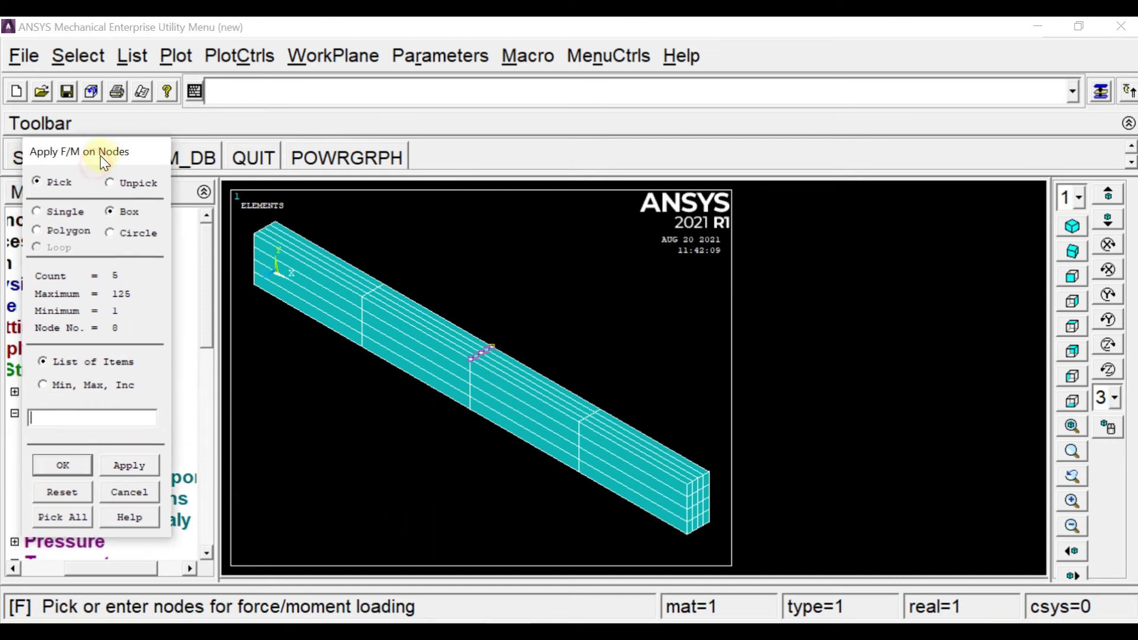
click(63, 467)
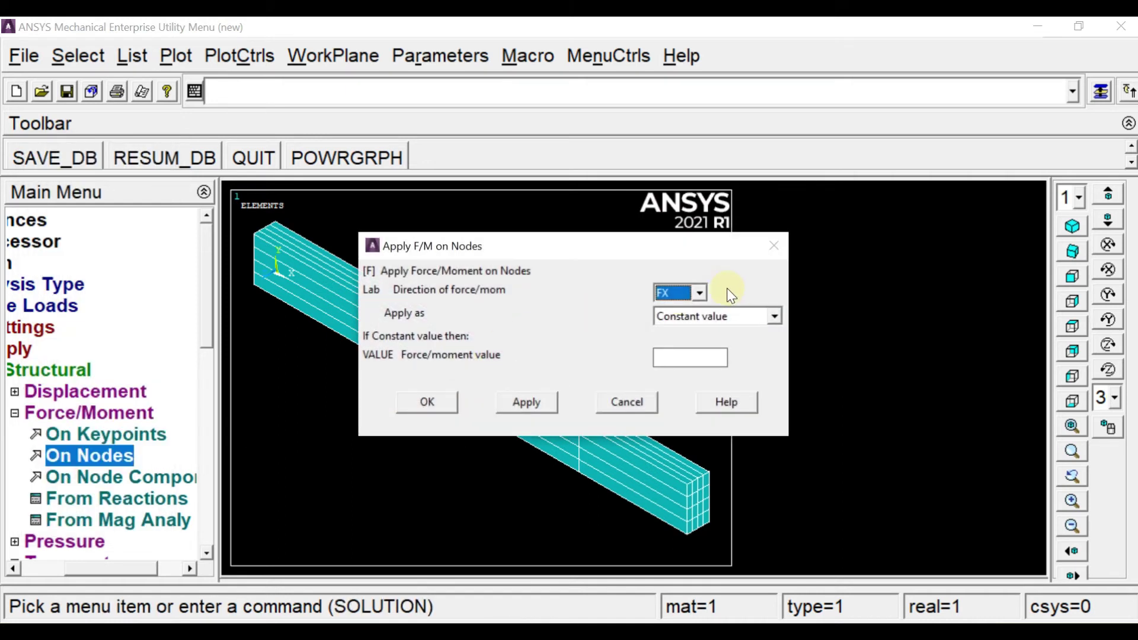
- Set the nodal force direction to FY
click(700, 291)
click(695, 327)
click(697, 357)
- Check the 250 N load on the lab sheet schematic and compute 250 ÷ 5 = 50 N per node
key(alt+Tab)
scroll(521, 391, up, 10)
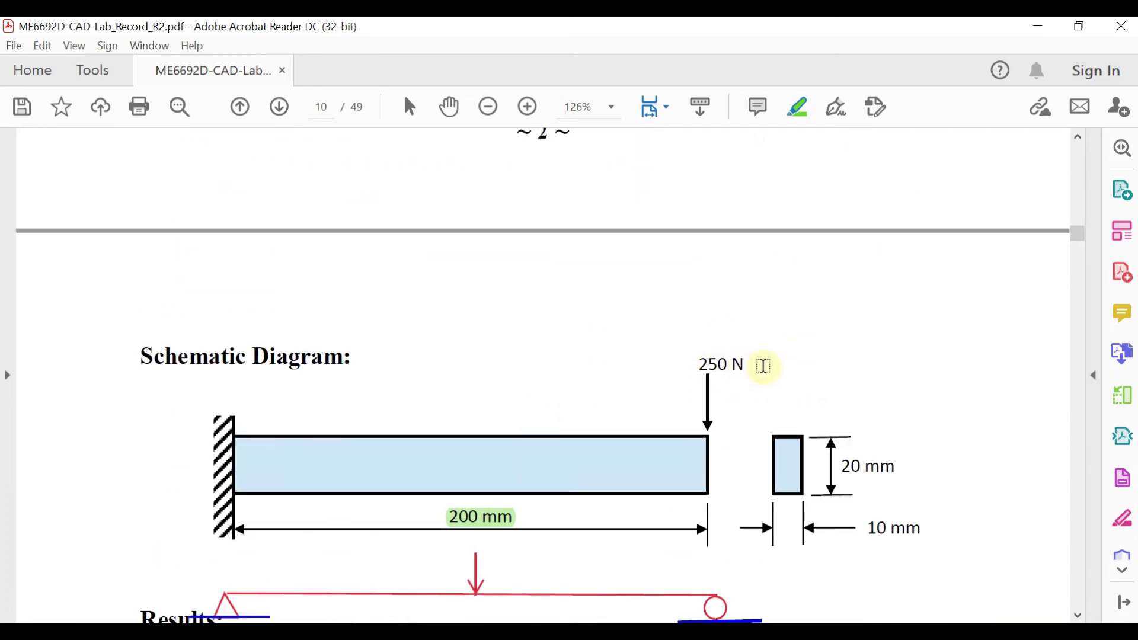
key(XF86Calculator)
text(2)
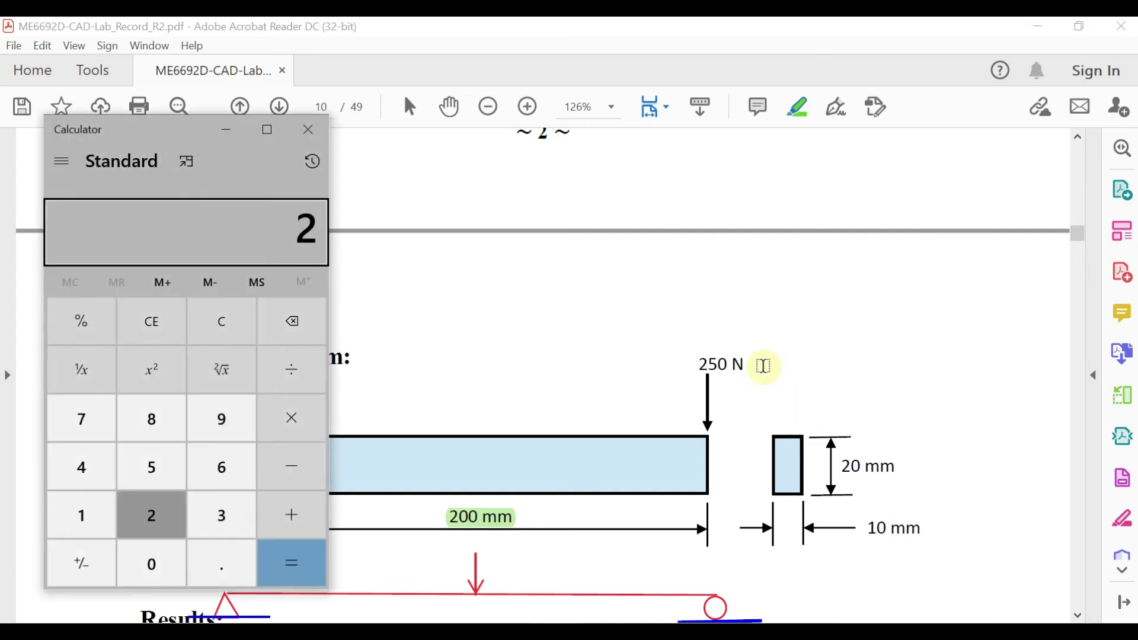
text(50/5)
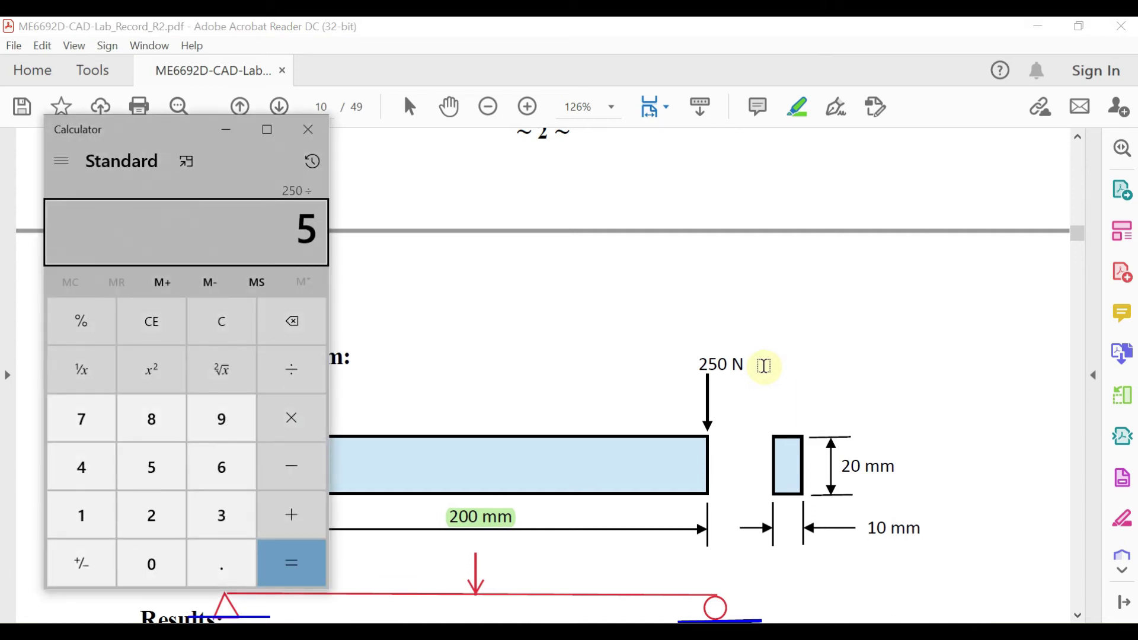
click(296, 563)
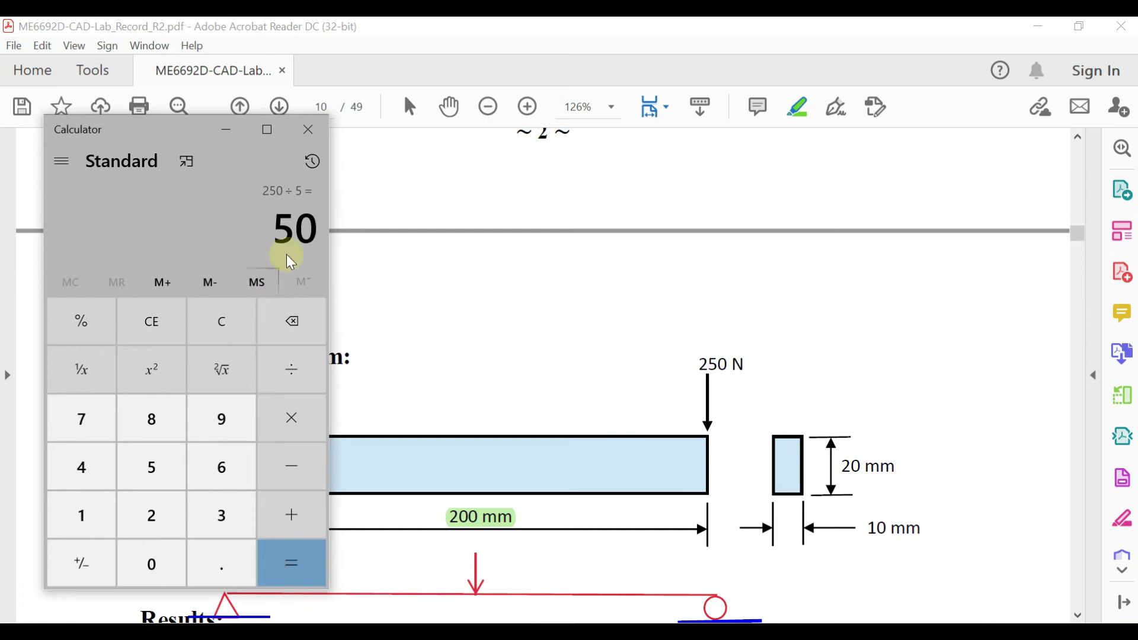
click(308, 131)
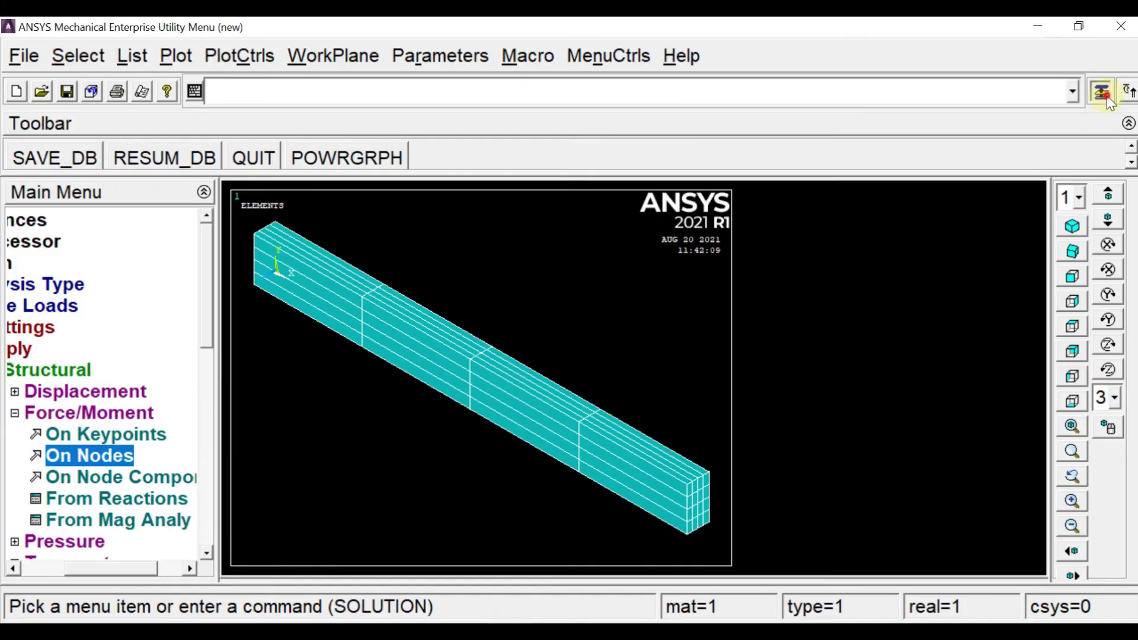
- Apply a -50 FY force to each of the five mid-span nodes
click(696, 363)
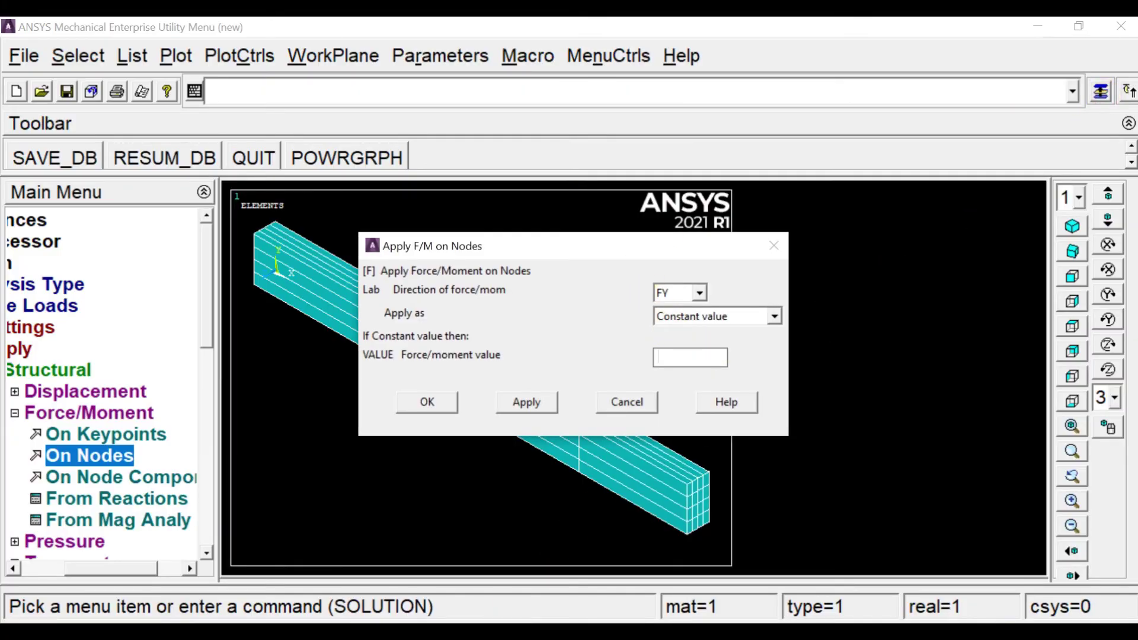
text(-50)
click(415, 401)
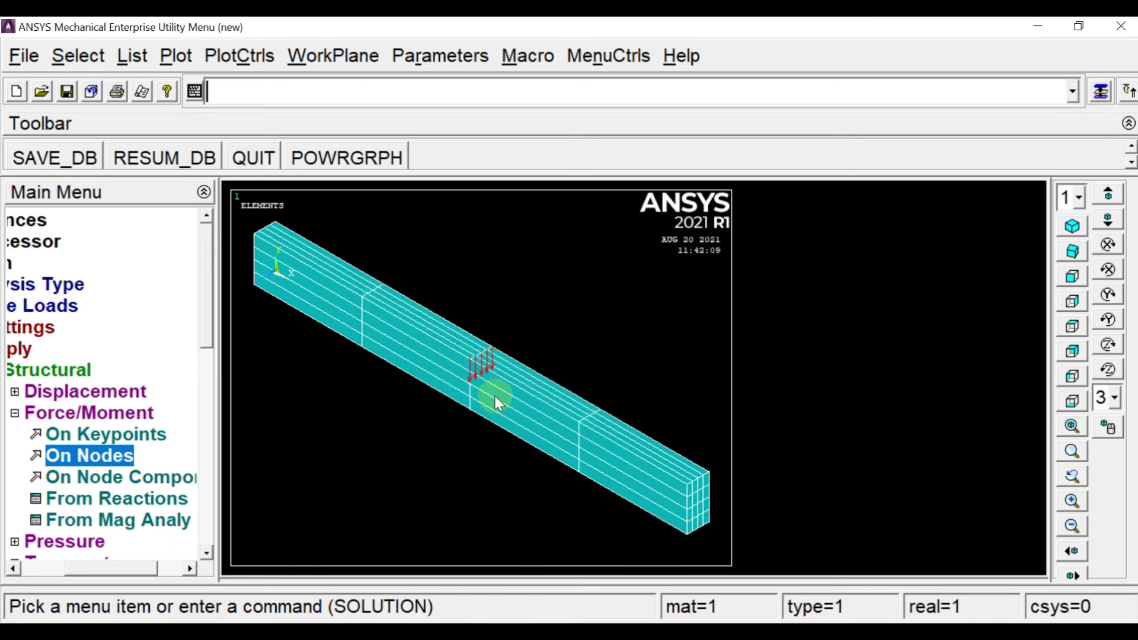
- Solve the current load step and dismiss the solution-done message
click(75, 372)
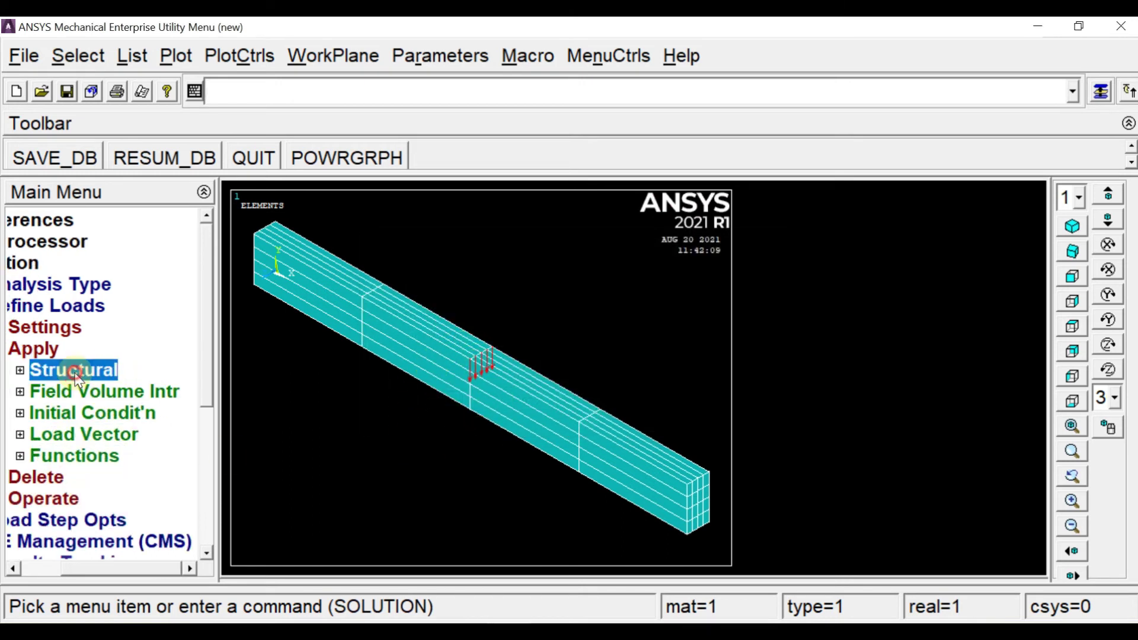
click(34, 350)
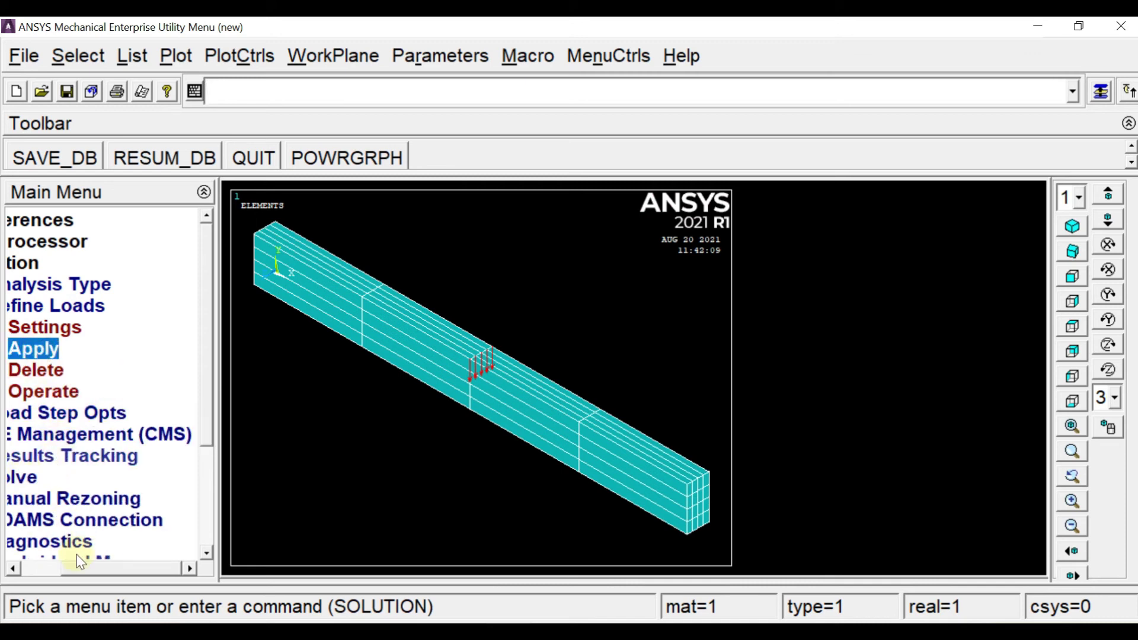
drag(80, 563, 62, 563)
click(45, 475)
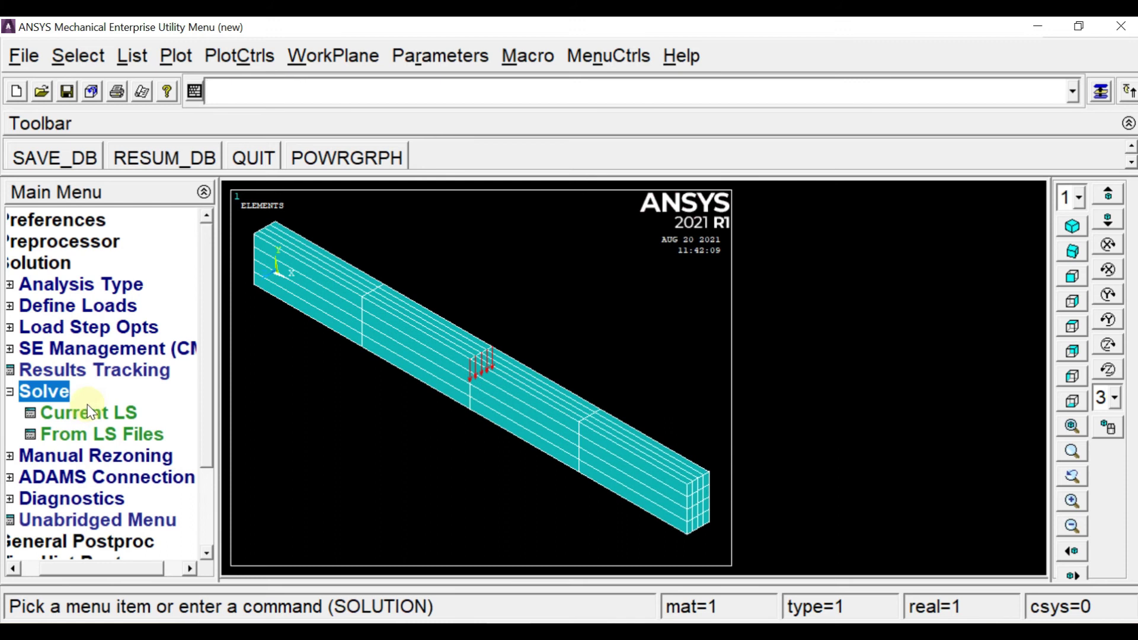
click(88, 413)
click(548, 443)
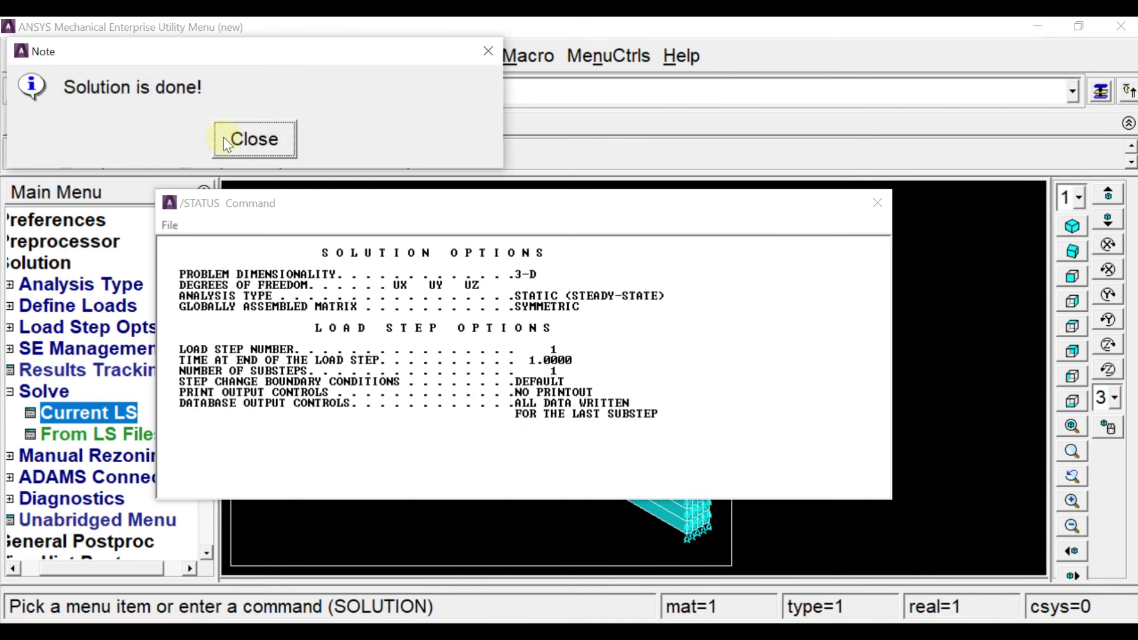
click(237, 137)
- Enter General Postproc and review the results summary listing
click(877, 203)
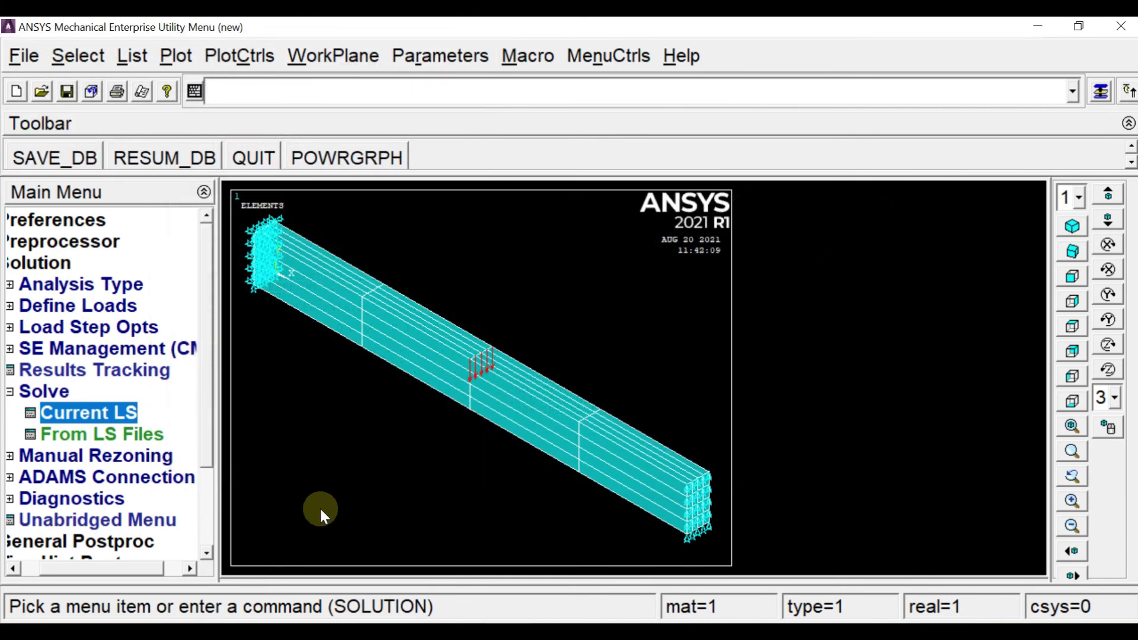
scroll(204, 469, down, 1)
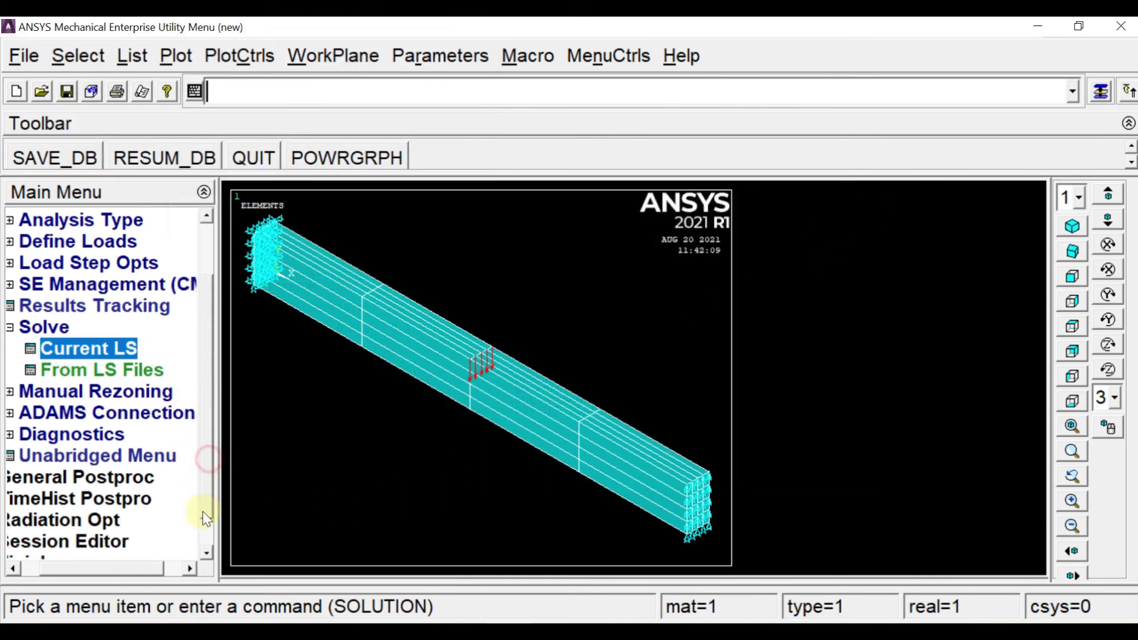
click(147, 480)
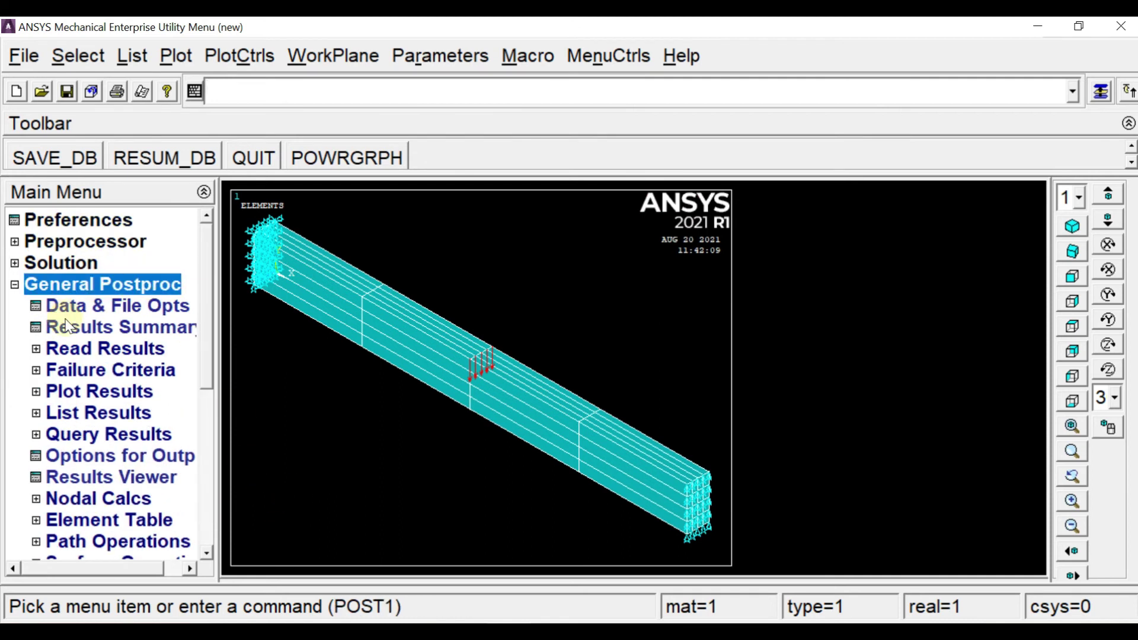
click(104, 323)
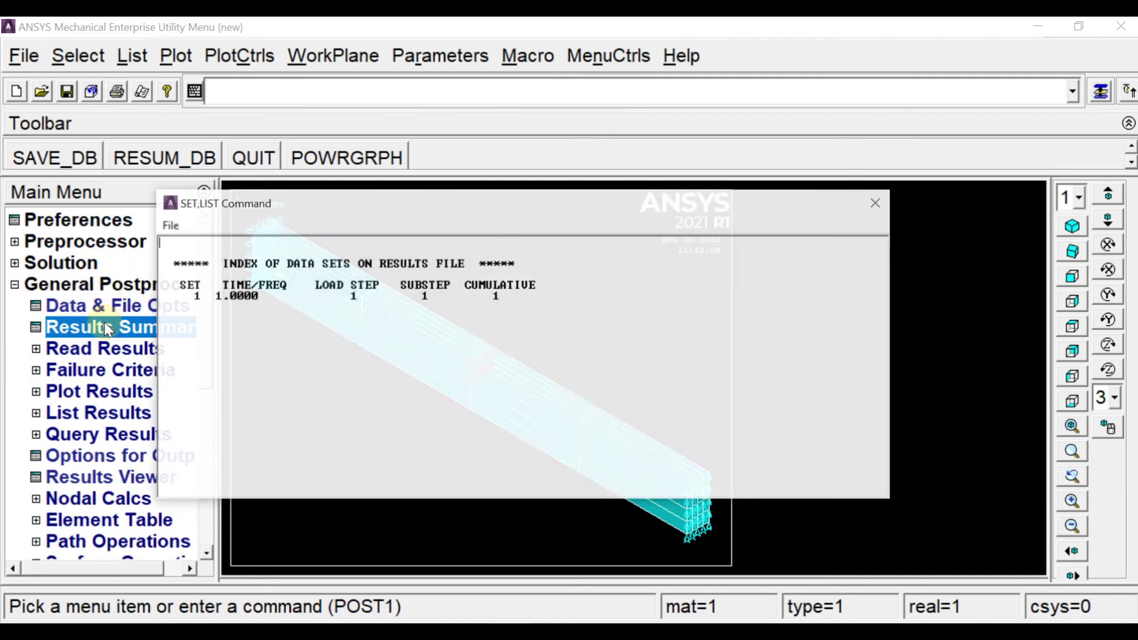
click(874, 204)
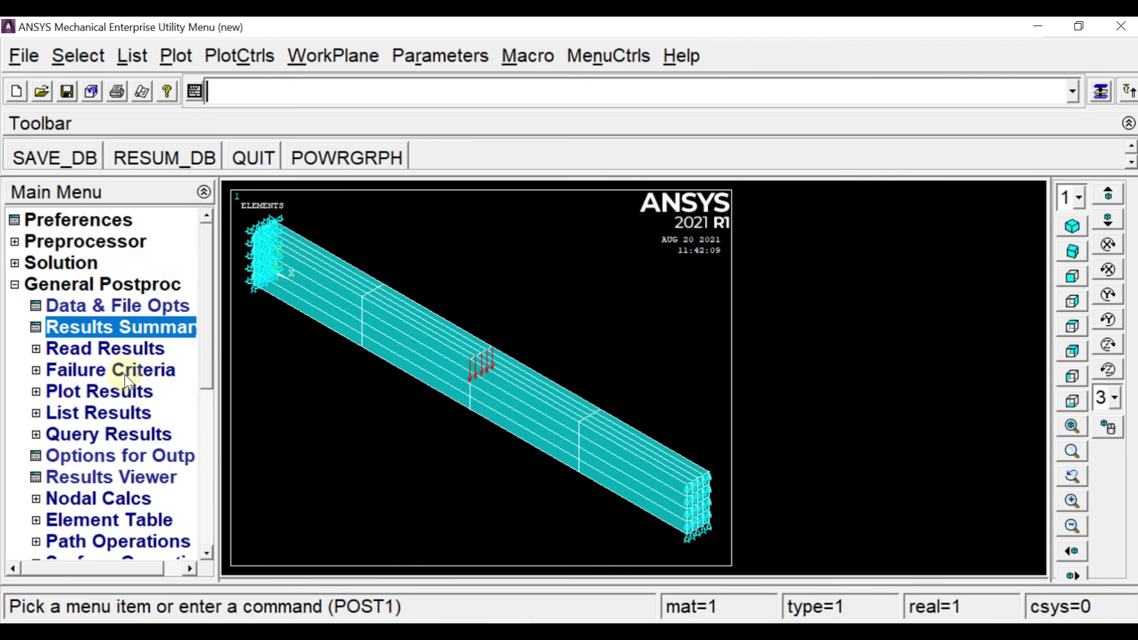
- Plot the deformed shape with undeformed outline (DMX = .004282) in front view
click(115, 391)
click(115, 418)
click(657, 327)
click(407, 410)
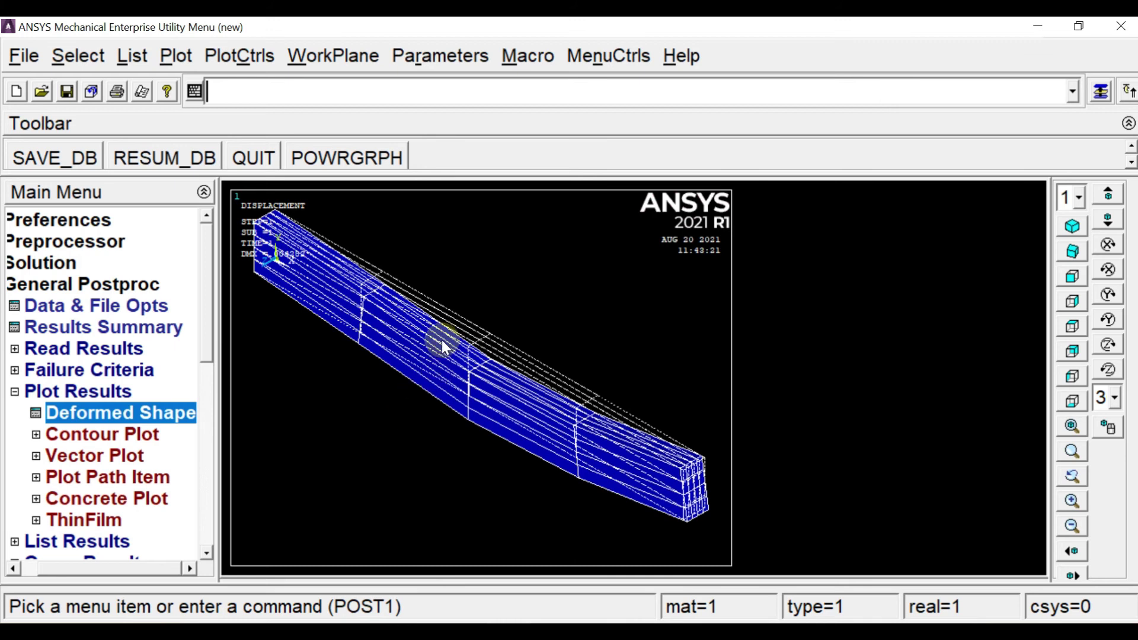
click(1073, 227)
click(1073, 276)
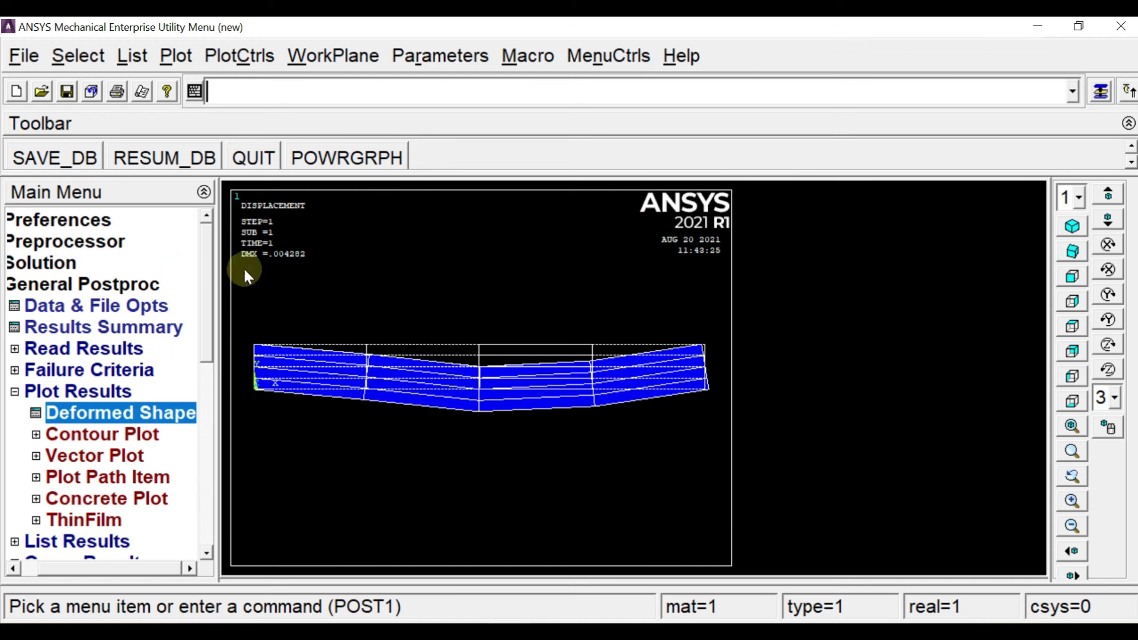
- Plot the Y-component displacement nodal contour, UY from -.004279 to 0
click(103, 439)
click(108, 459)
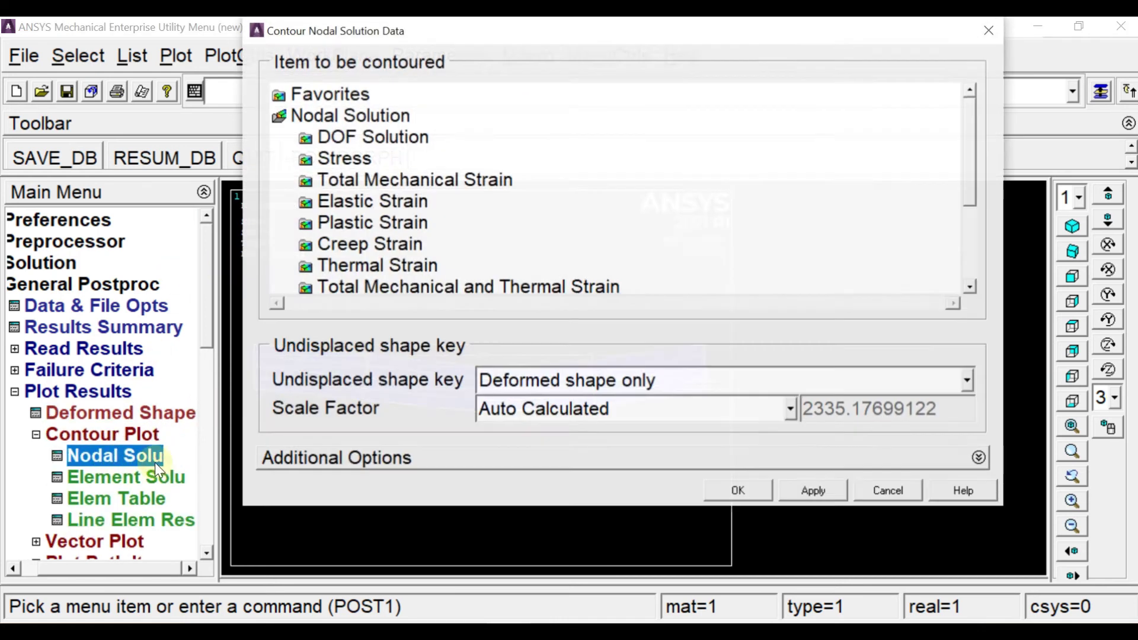
click(373, 139)
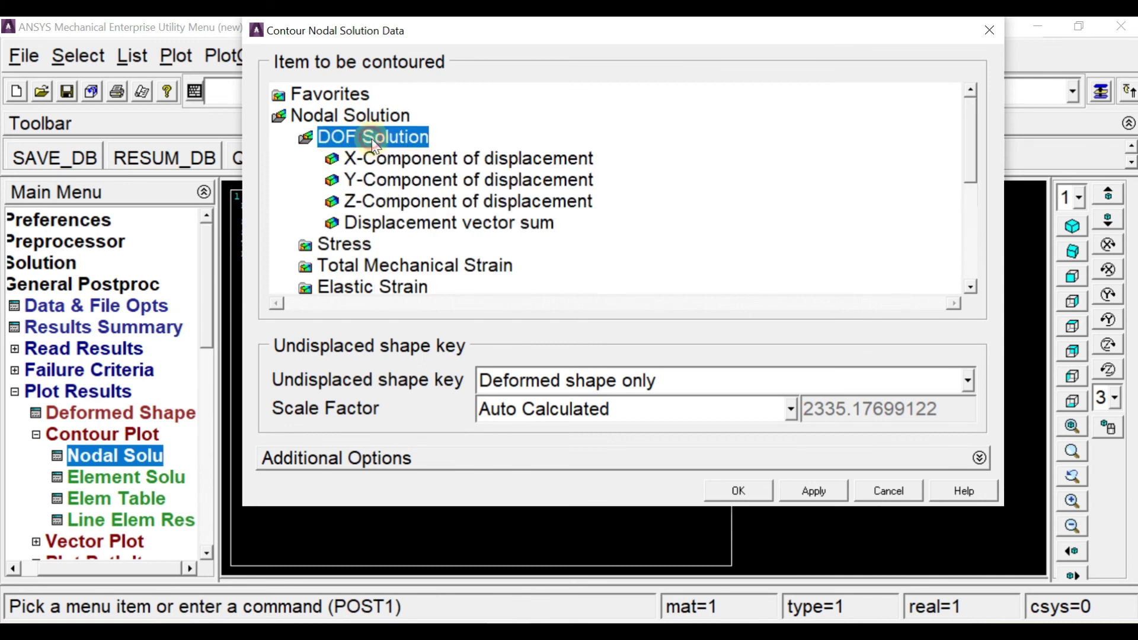
click(393, 181)
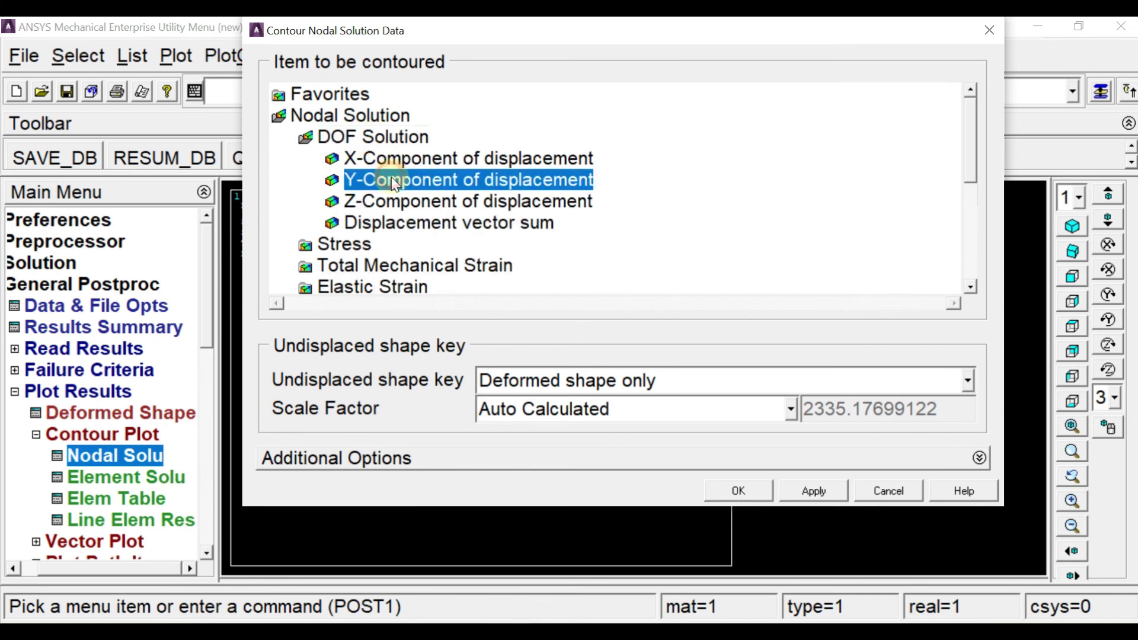
click(752, 492)
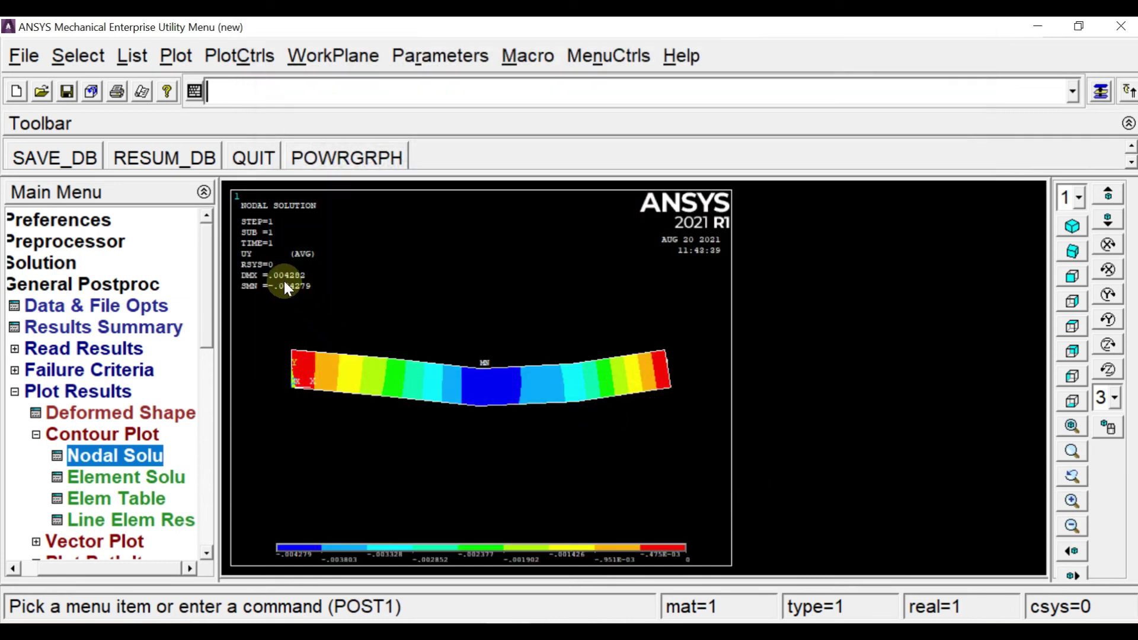
key(alt+Tab)
scroll(445, 454, down, 2)
scroll(444, 454, down, 5)
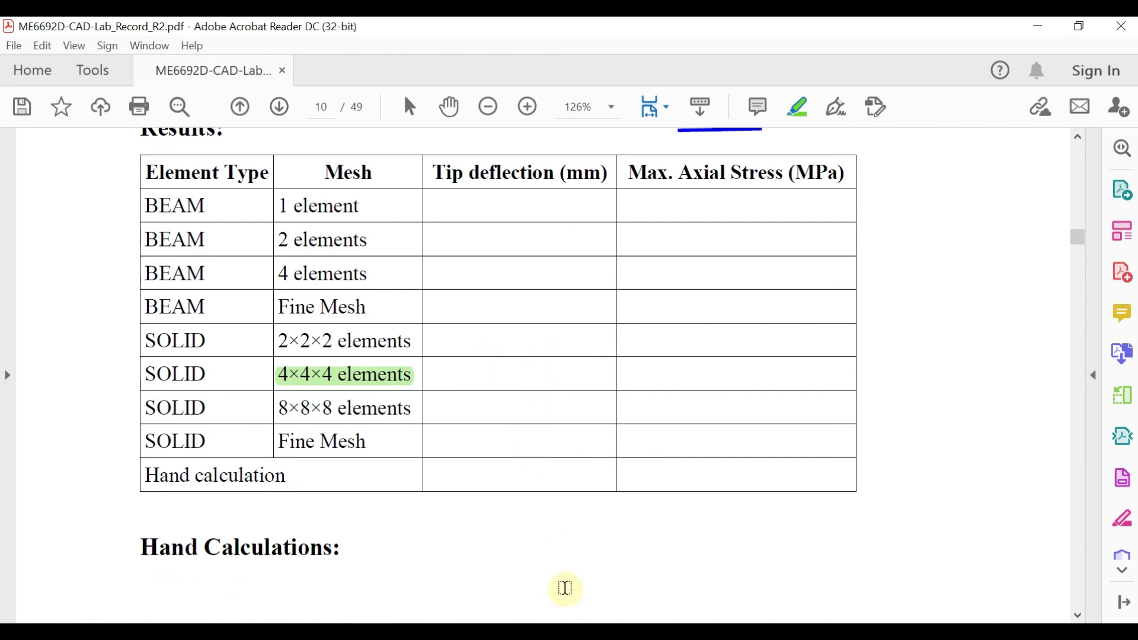
key(alt+Tab)
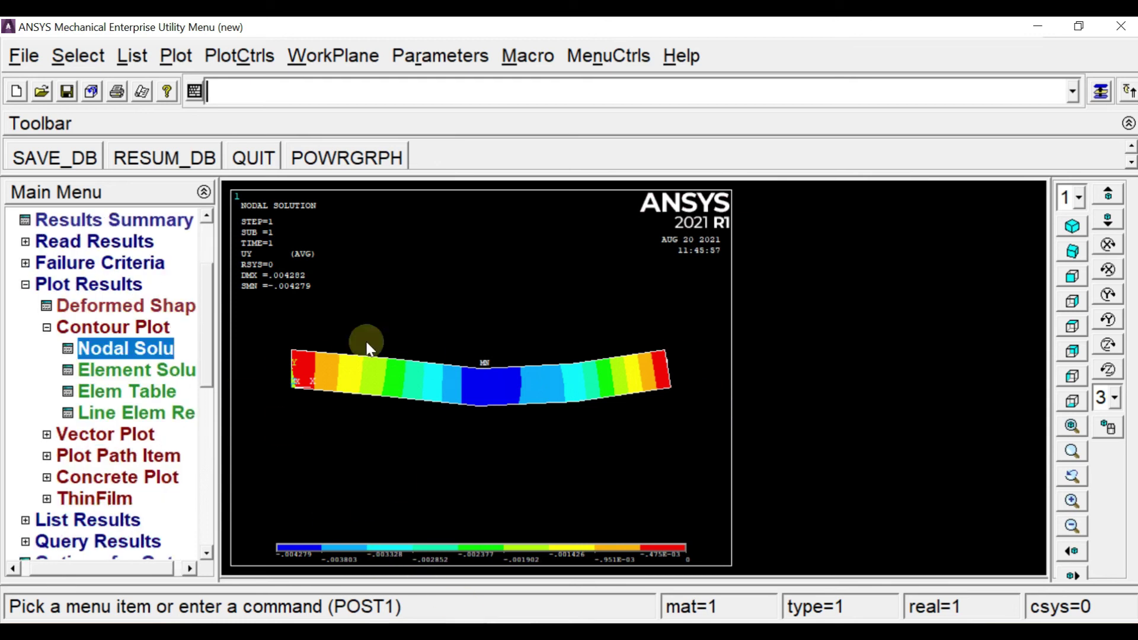
- Enlarge the plot text to 11-point font and replot
right_click(265, 277)
click(310, 326)
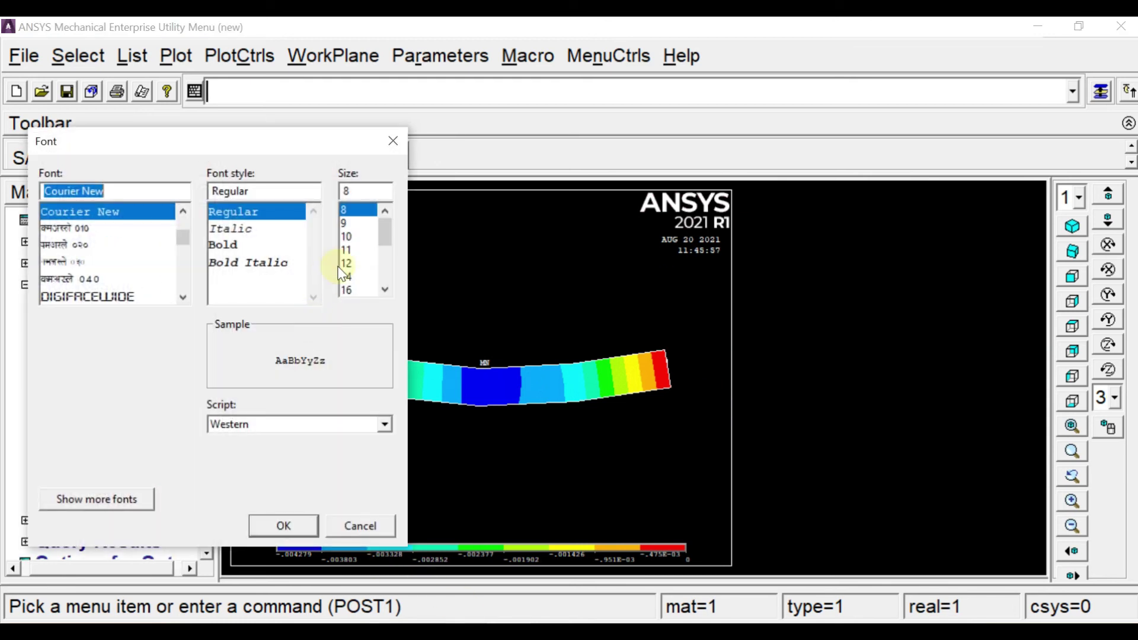
click(350, 250)
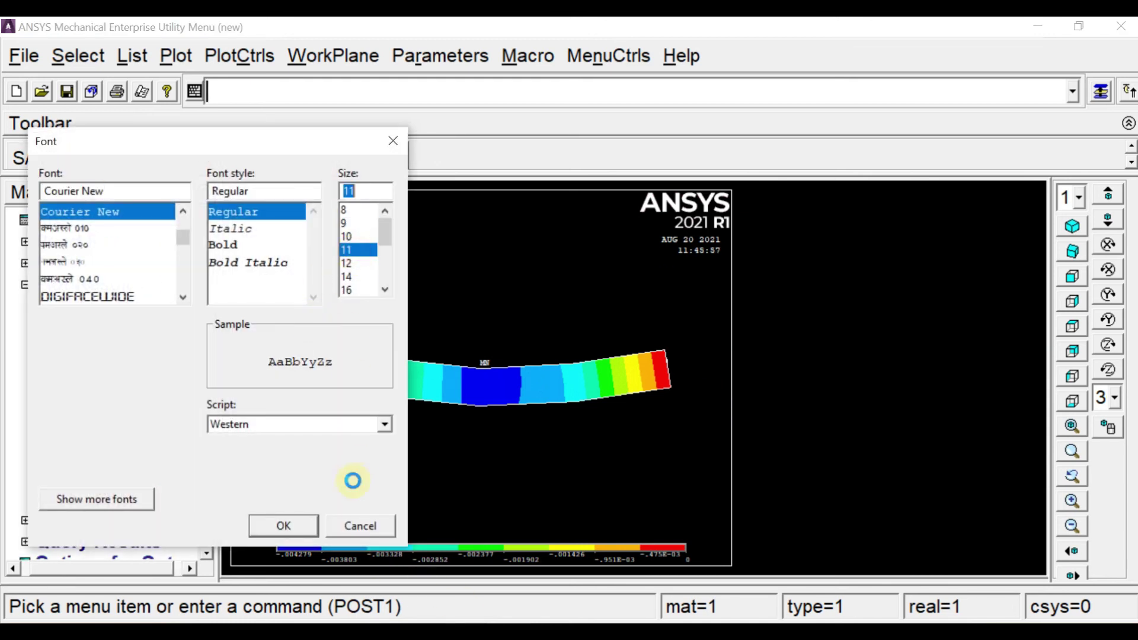
click(287, 532)
click(176, 56)
click(204, 89)
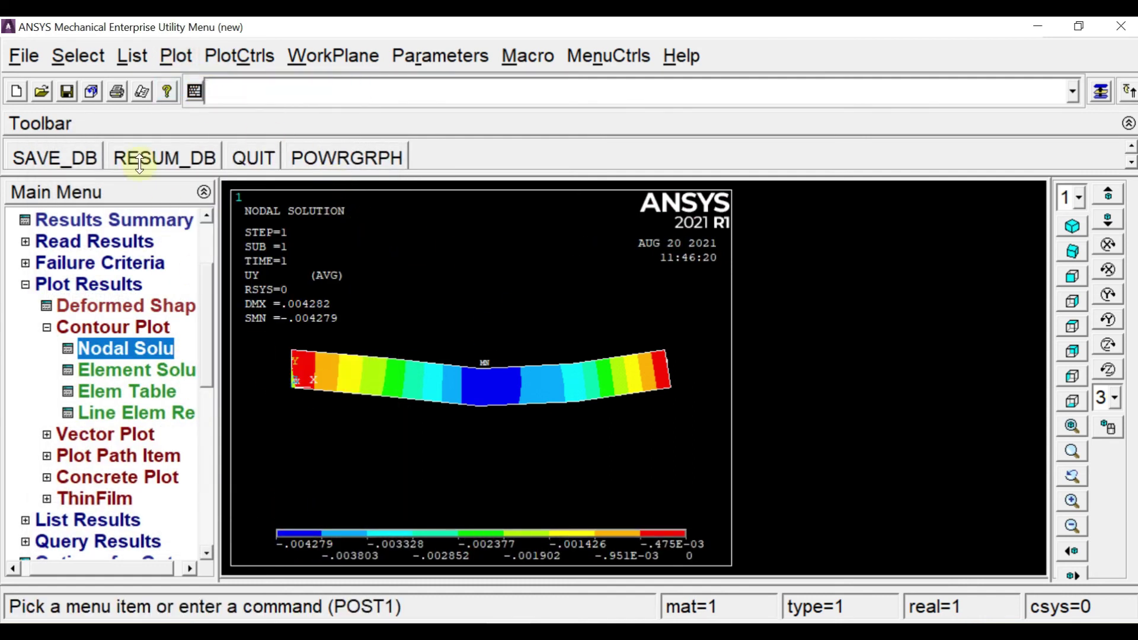
- Title the plot with the user's name plus '_displacement' and replot
click(18, 58)
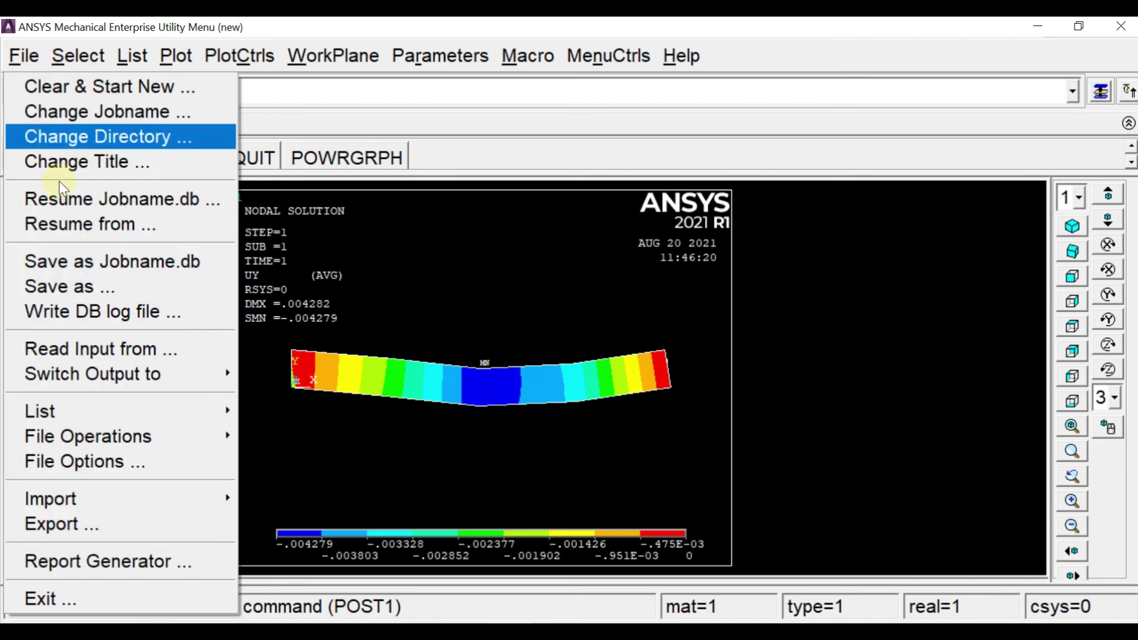
click(69, 168)
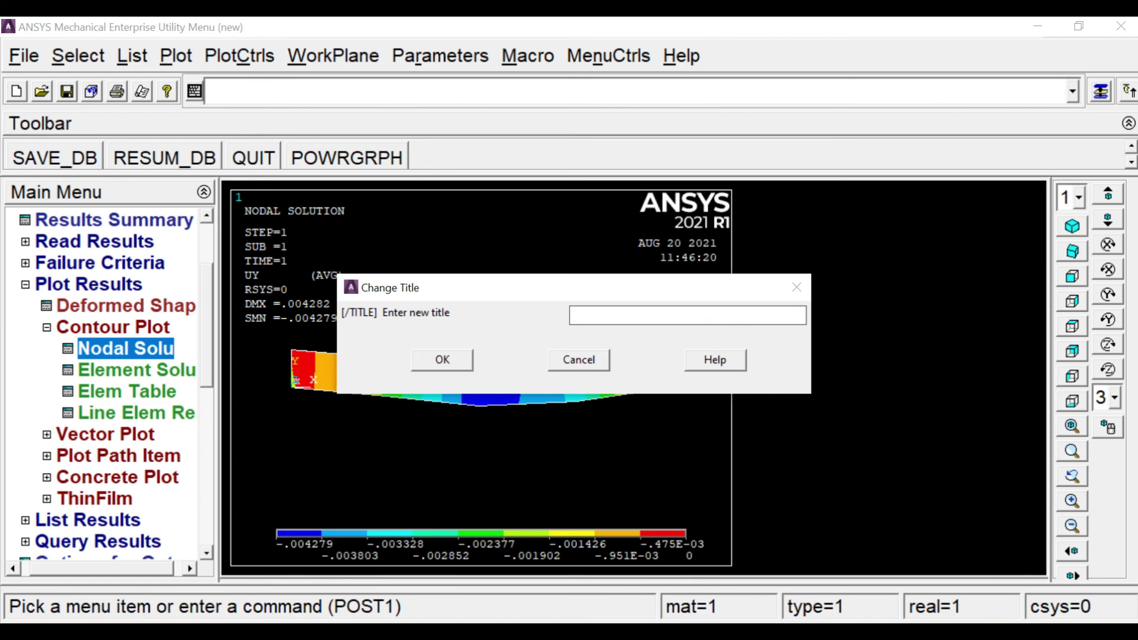
text(Harsh_displacement)
key(Return)
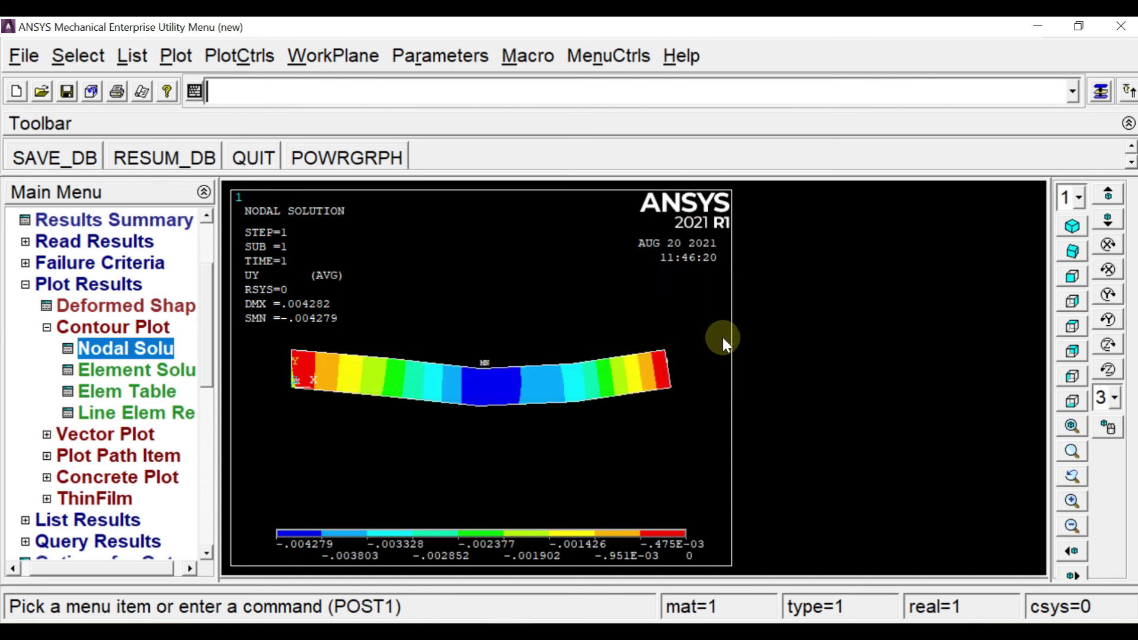
click(162, 65)
click(201, 84)
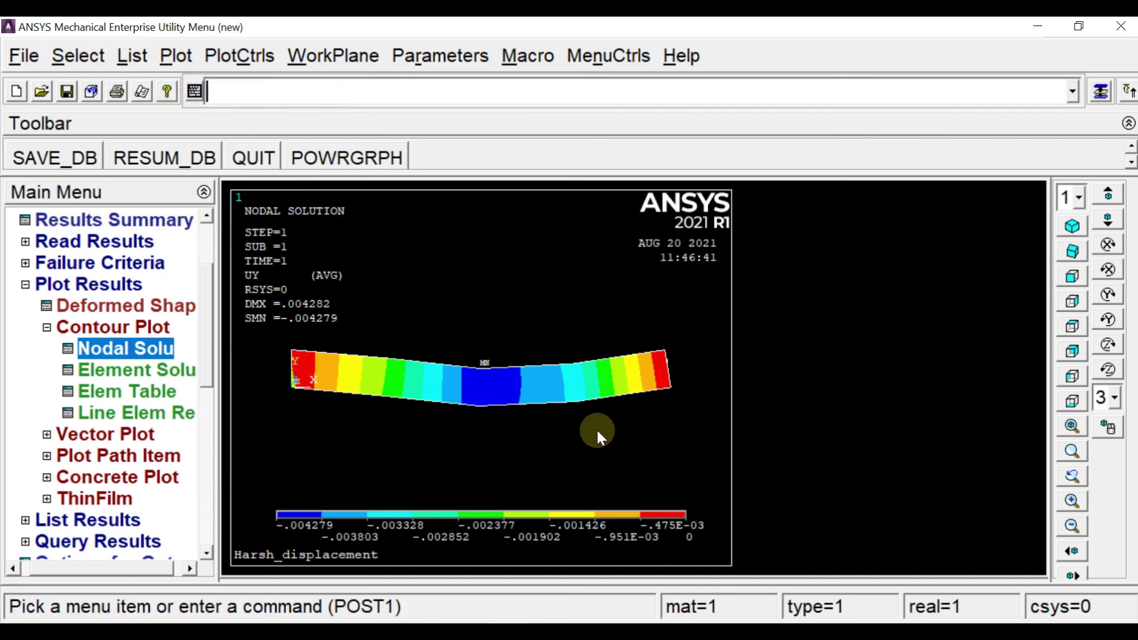
scroll(204, 373, down, 1)
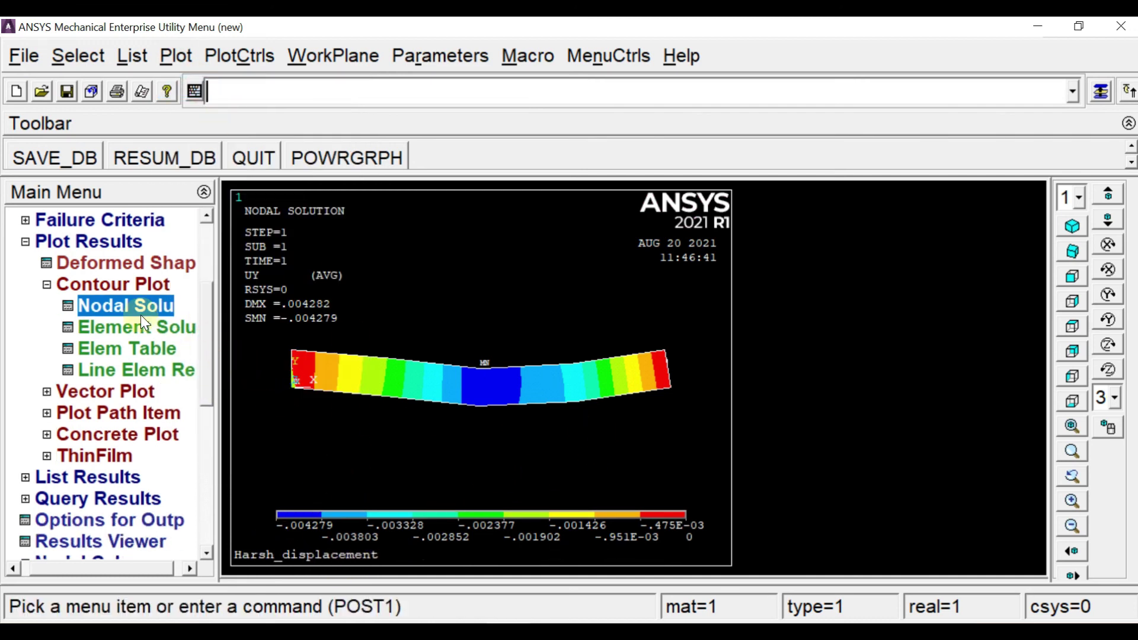
- Plot the nodal X-component stress (SX) contour, ranging from -2.16734 to 2.30895
click(192, 308)
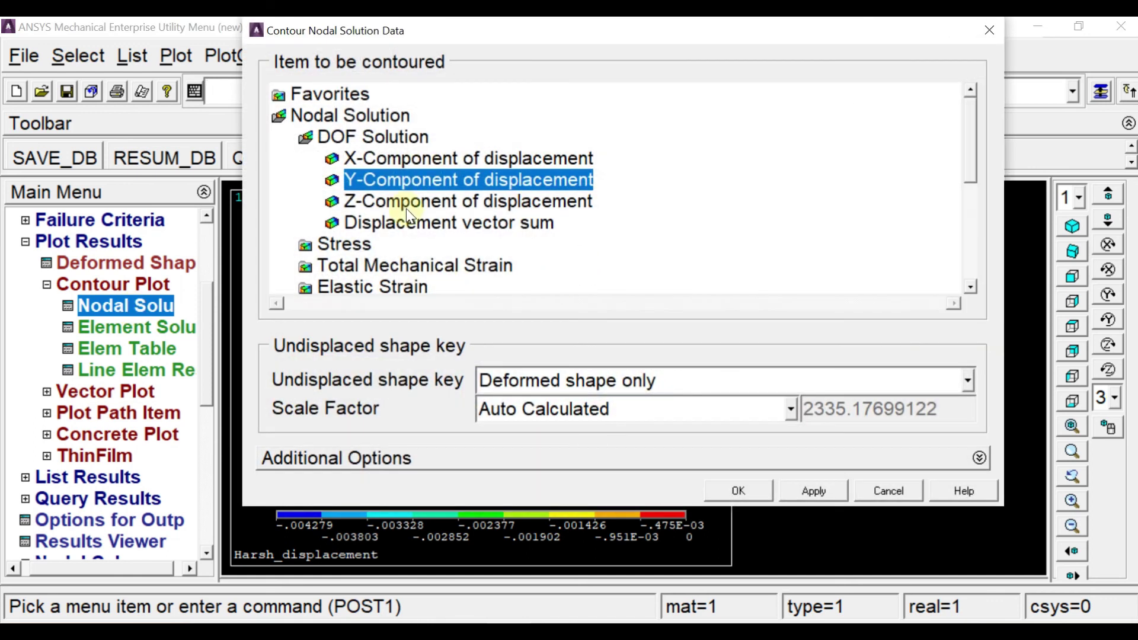
click(339, 244)
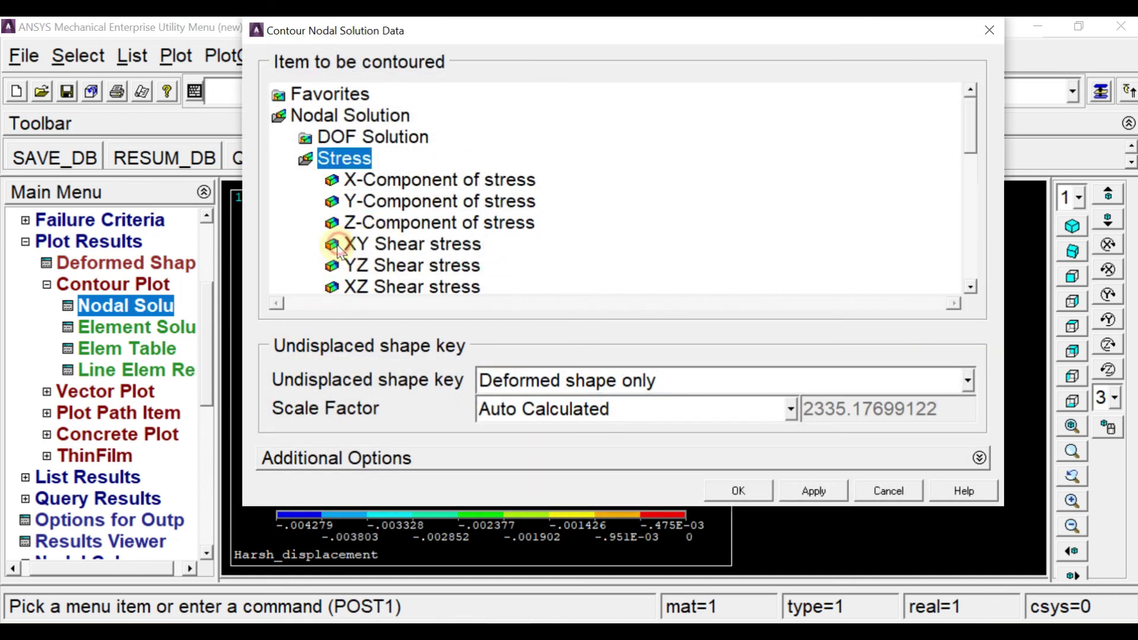
click(396, 180)
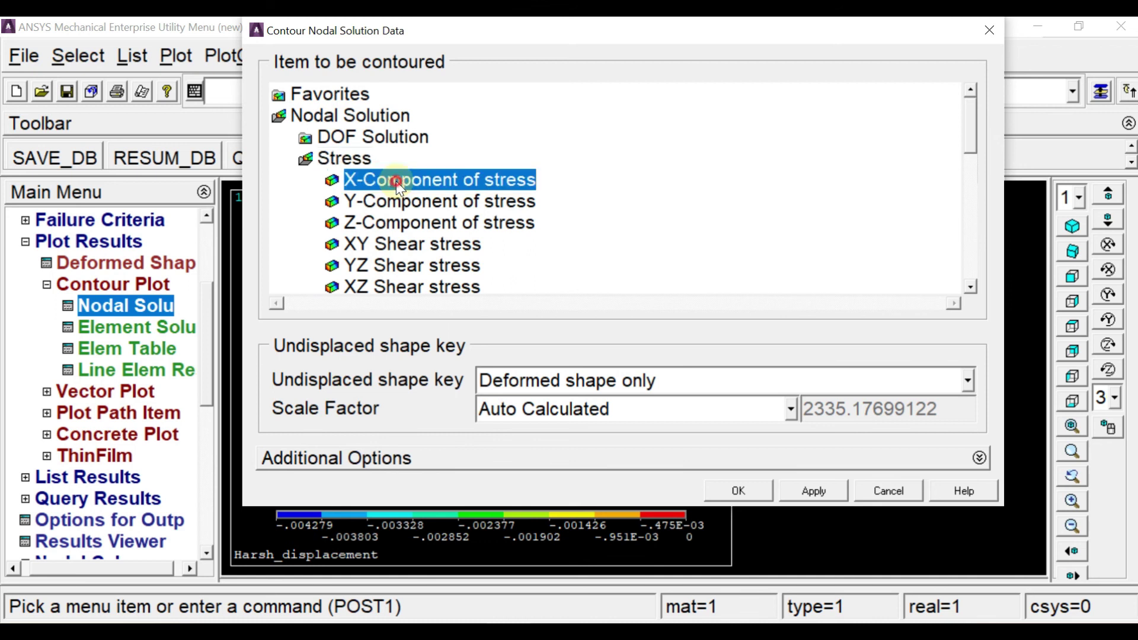
click(738, 489)
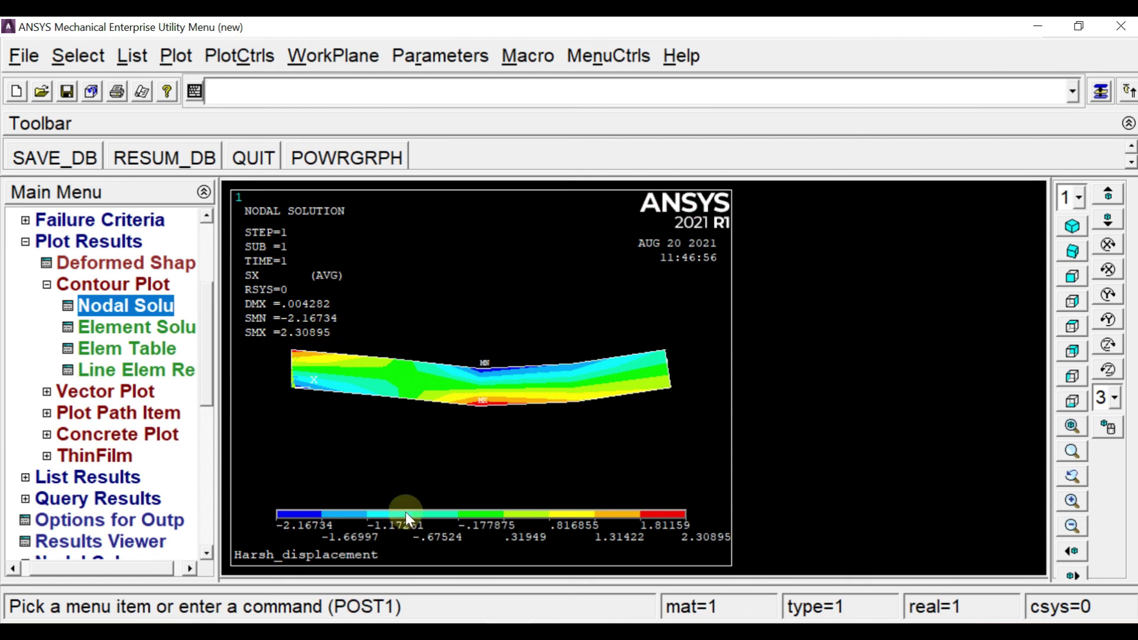
- Save a colour BMP hard copy of the SX stress plot to file as new002.bmp
click(237, 55)
mouse_move(323, 411)
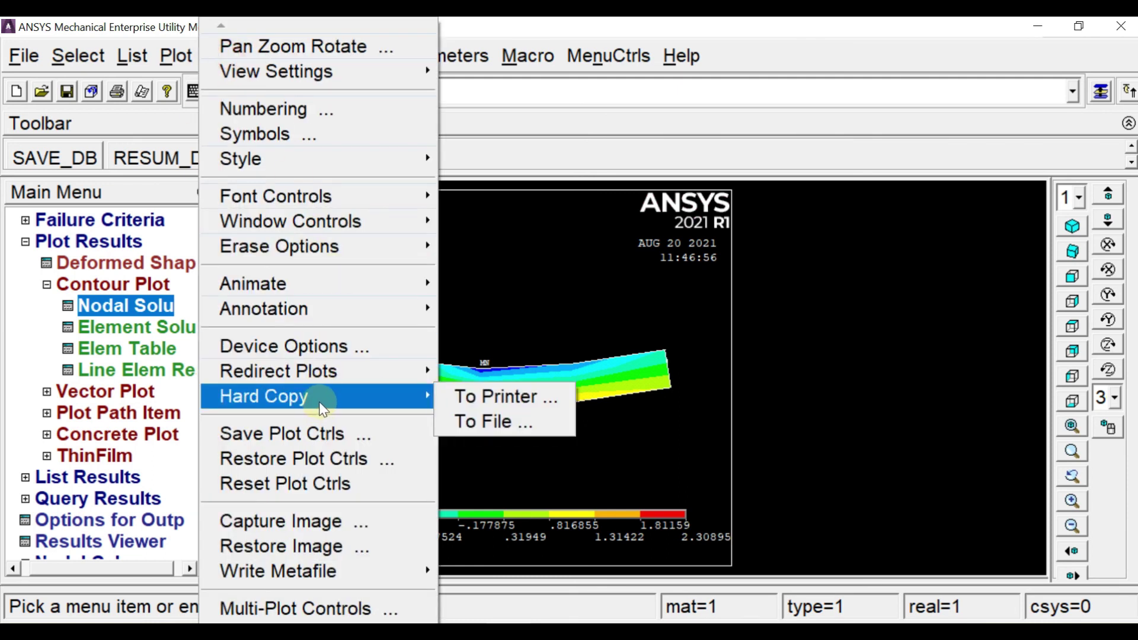
click(473, 422)
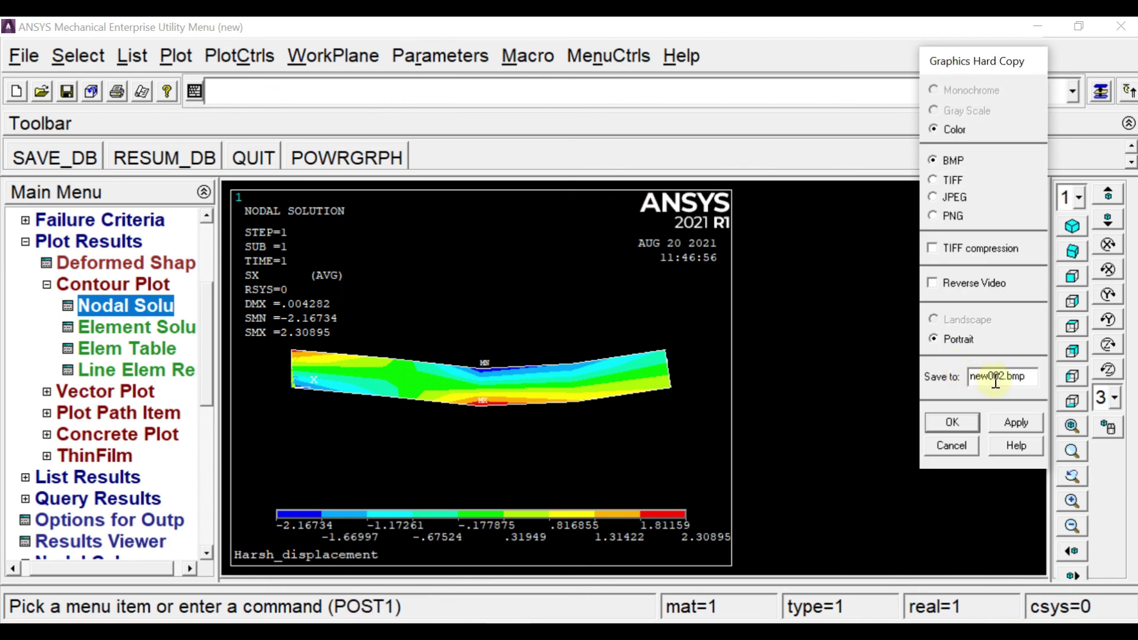
click(943, 426)
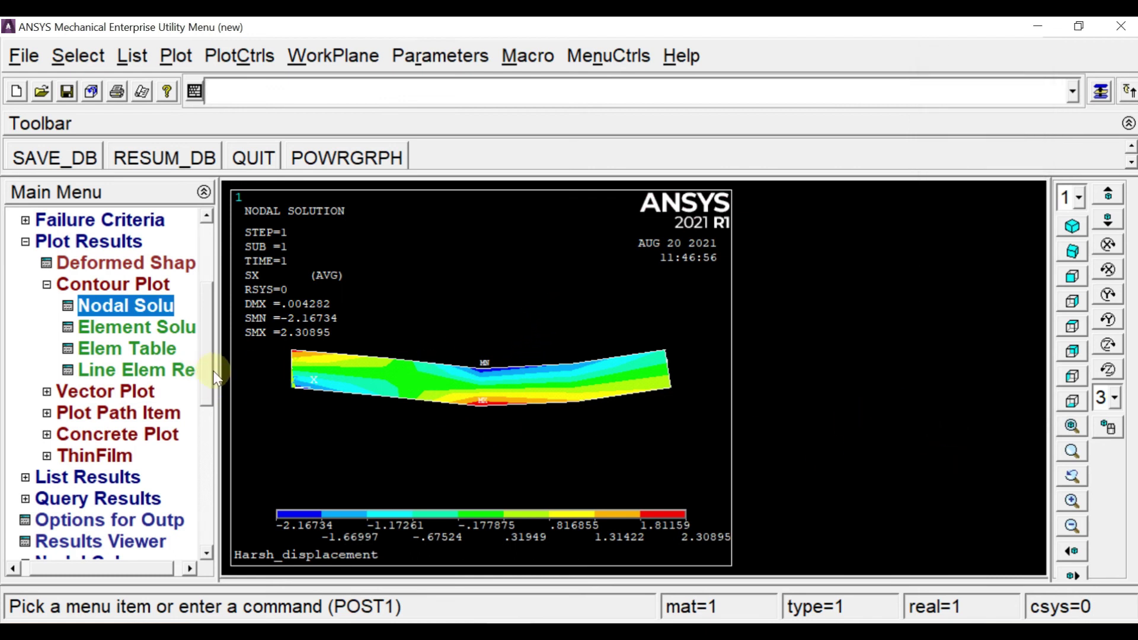
drag(209, 386, 223, 298)
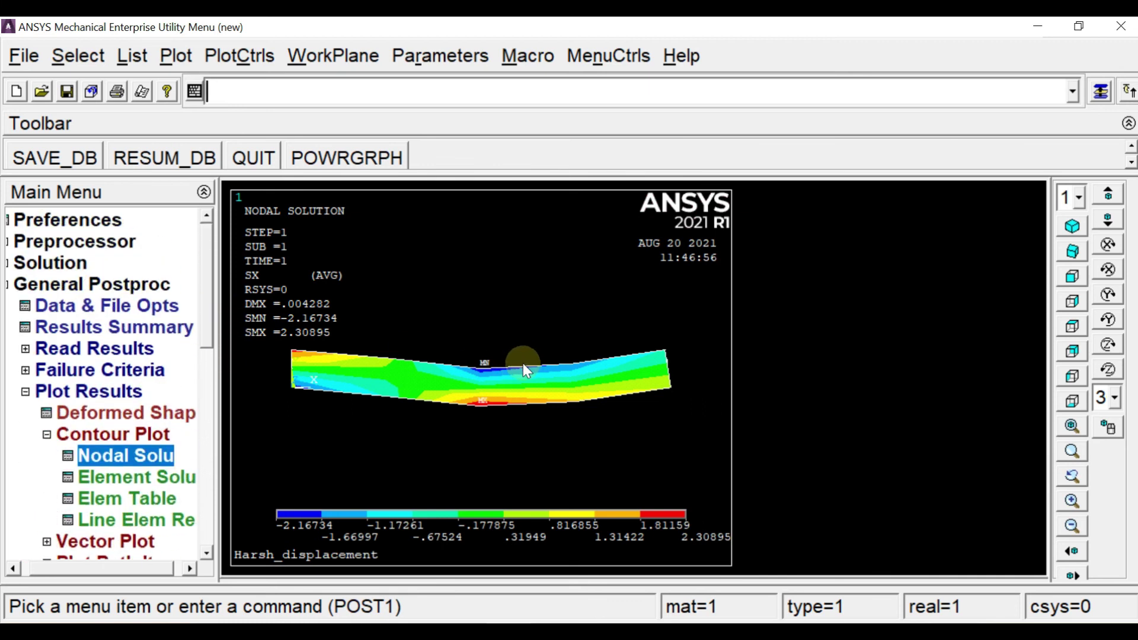